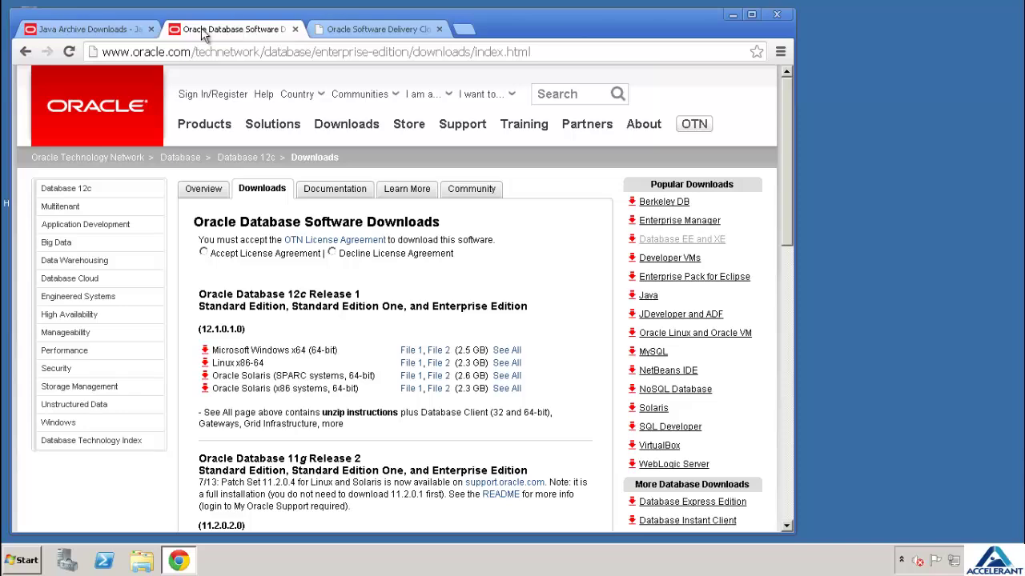
Glance over the Java Archive Downloads page, then return to Oracle Database Software Downloads
{"action": "key", "text": "ctrl+shift+Tab"}
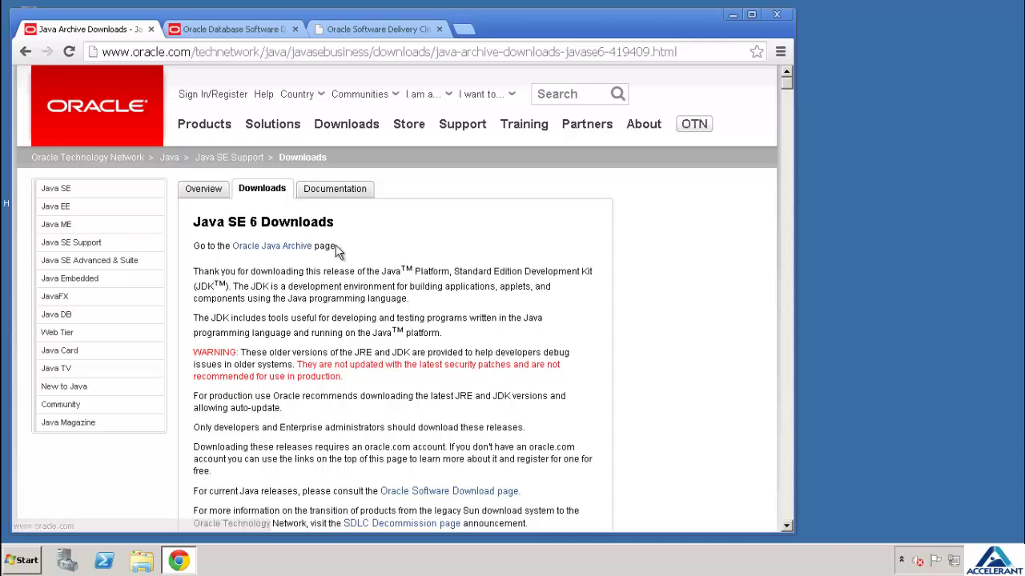
{"action": "scroll", "coordinate": [367, 272], "scroll_direction": "down", "scroll_amount": 4}
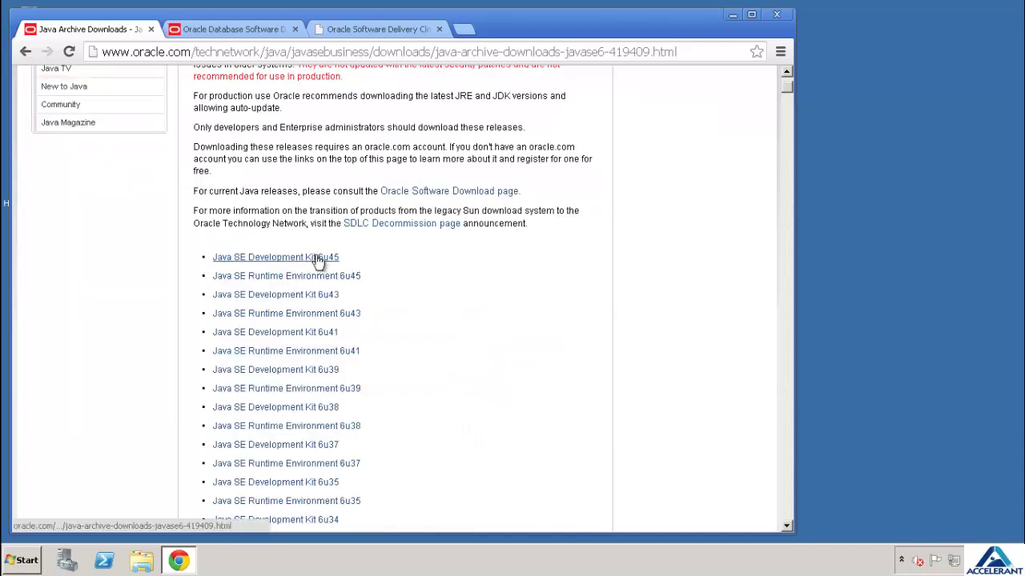
{"action": "scroll", "coordinate": [318, 261], "scroll_direction": "up", "scroll_amount": 4}
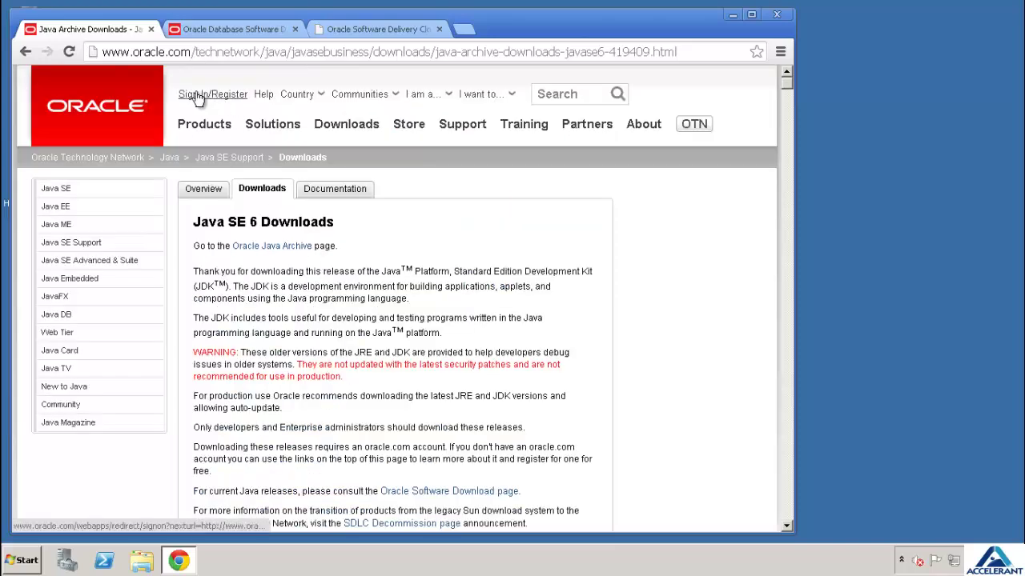
{"action": "left_click", "coordinate": [224, 31]}
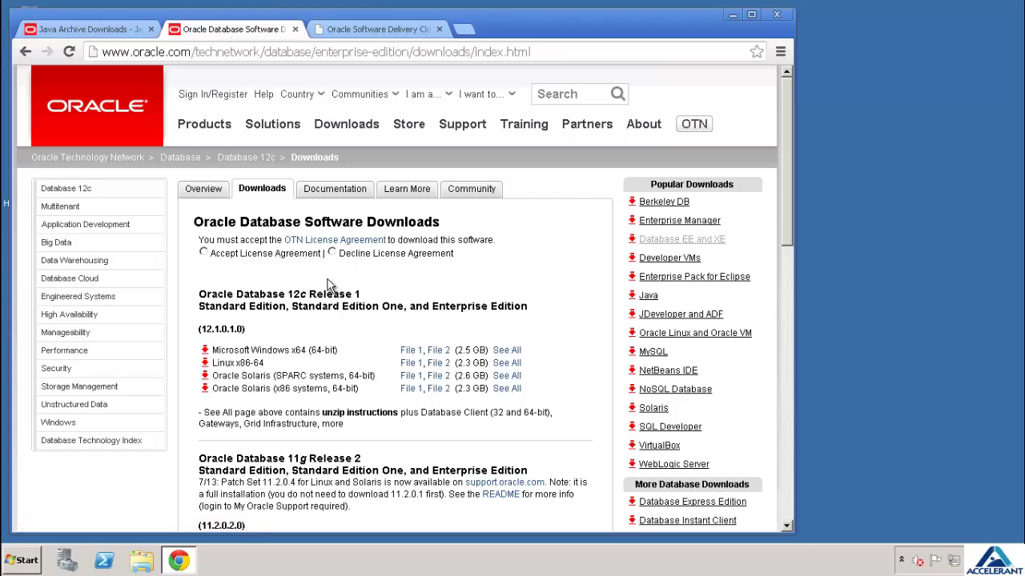
Scroll down the database downloads and switch to the Oracle Software Delivery Cloud tab
{"action": "scroll", "coordinate": [327, 284], "scroll_direction": "down", "scroll_amount": 1}
{"action": "scroll", "coordinate": [397, 249], "scroll_direction": "down", "scroll_amount": 2}
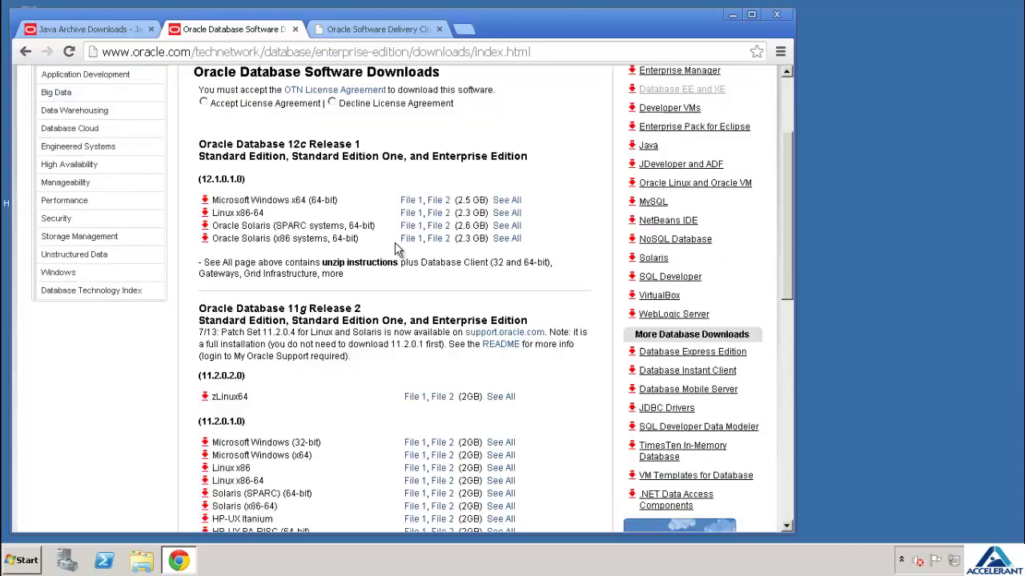
{"action": "scroll", "coordinate": [396, 248], "scroll_direction": "down", "scroll_amount": 3}
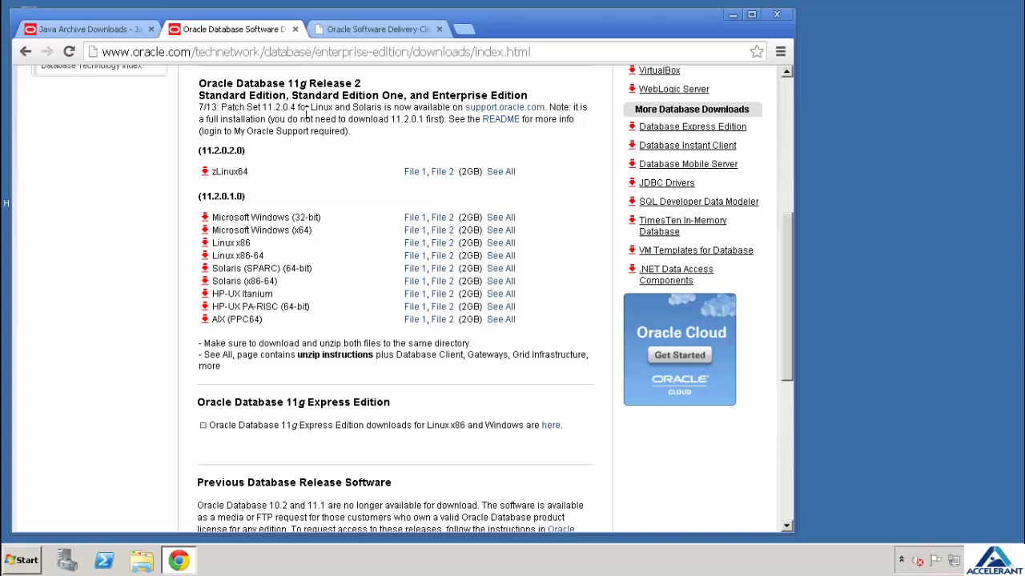
{"action": "left_click", "coordinate": [370, 30]}
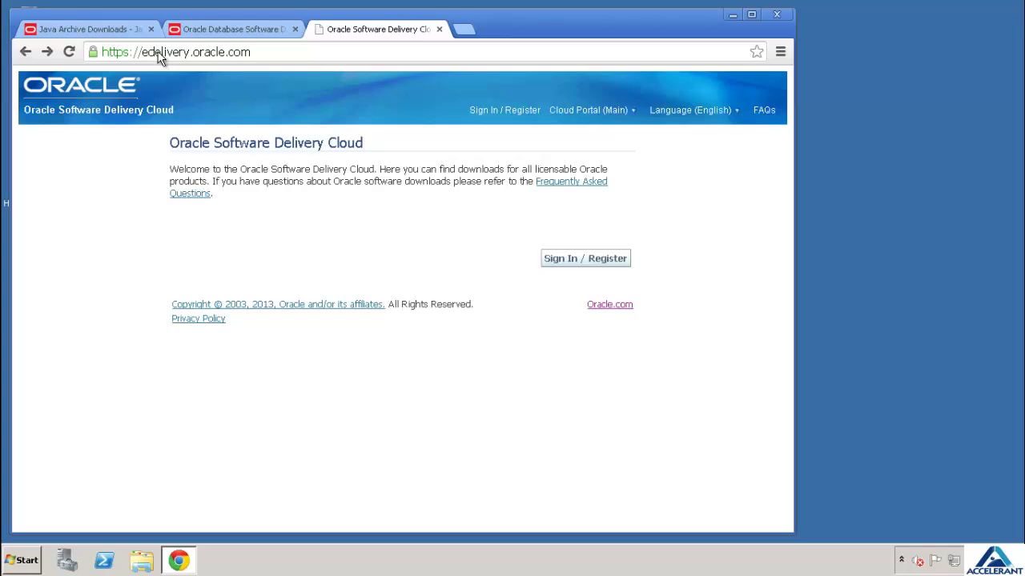
Sign in to Oracle Software Delivery Cloud with the account's e-mail and password
{"action": "left_click", "coordinate": [554, 260]}
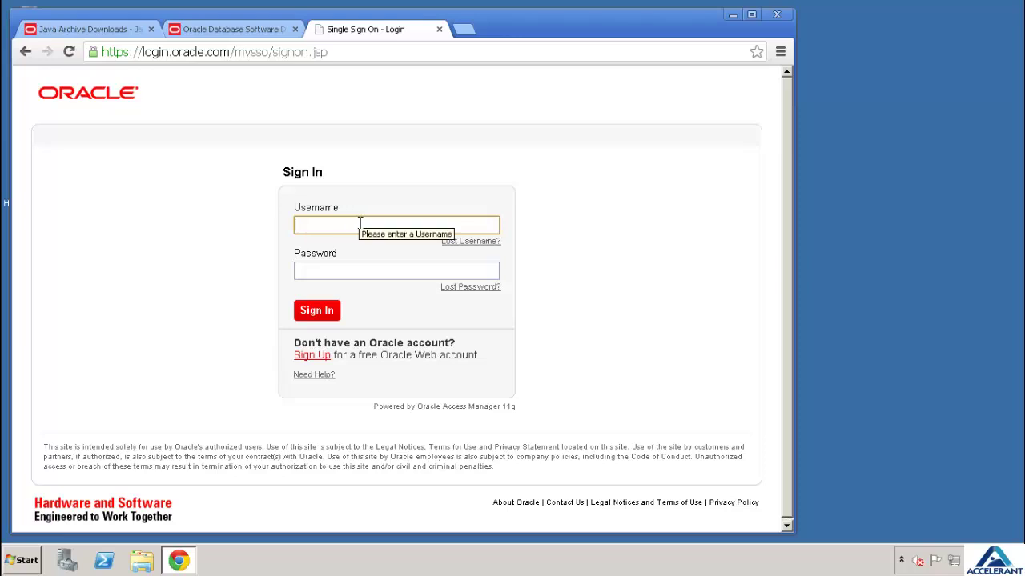
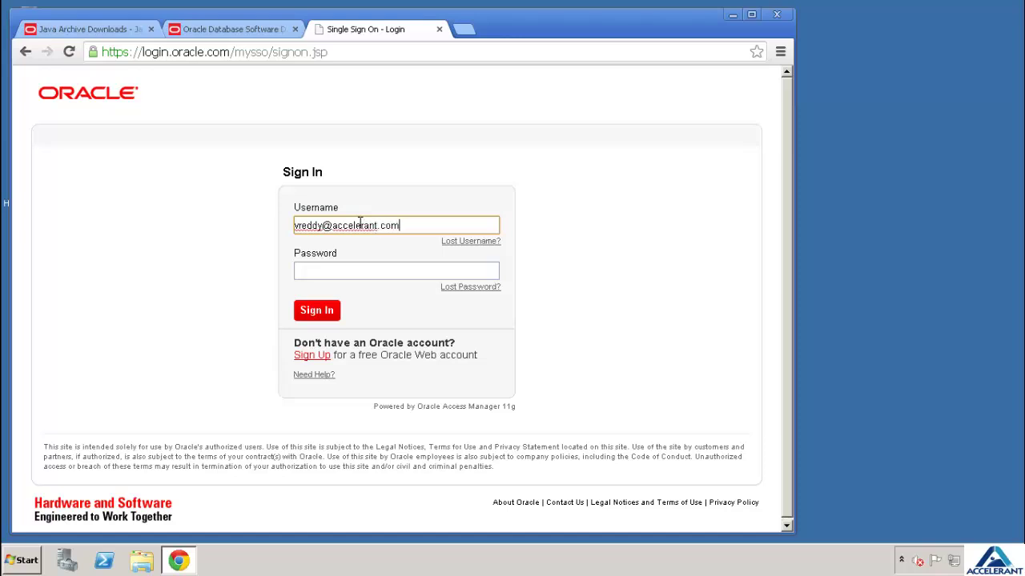
{"action": "key", "text": "Tab"}
{"action": "type", "text": "*****"}
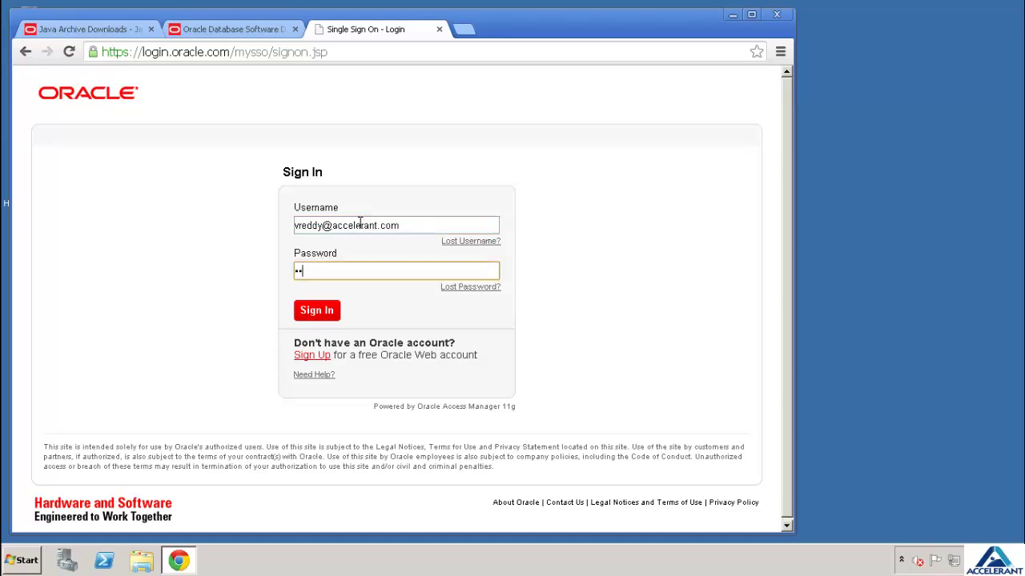
{"action": "type", "text": "**"}
{"action": "key", "text": "Return"}
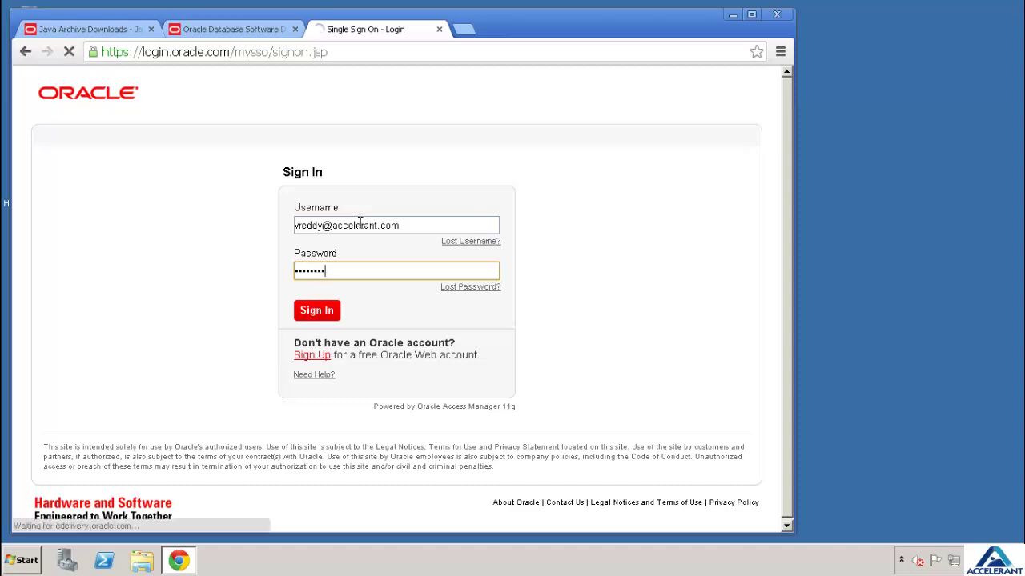
Accept the trial license terms and export restrictions, then continue to Media Pack Search
{"action": "scroll", "coordinate": [359, 223], "scroll_direction": "down", "scroll_amount": 3}
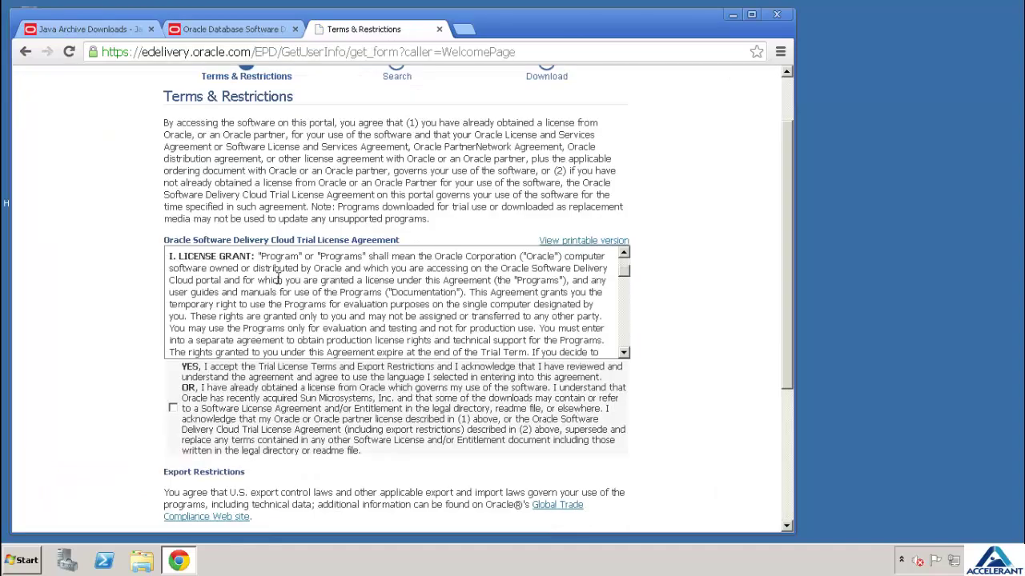
{"action": "left_click", "coordinate": [173, 409]}
{"action": "scroll", "coordinate": [173, 412], "scroll_direction": "down", "scroll_amount": 3}
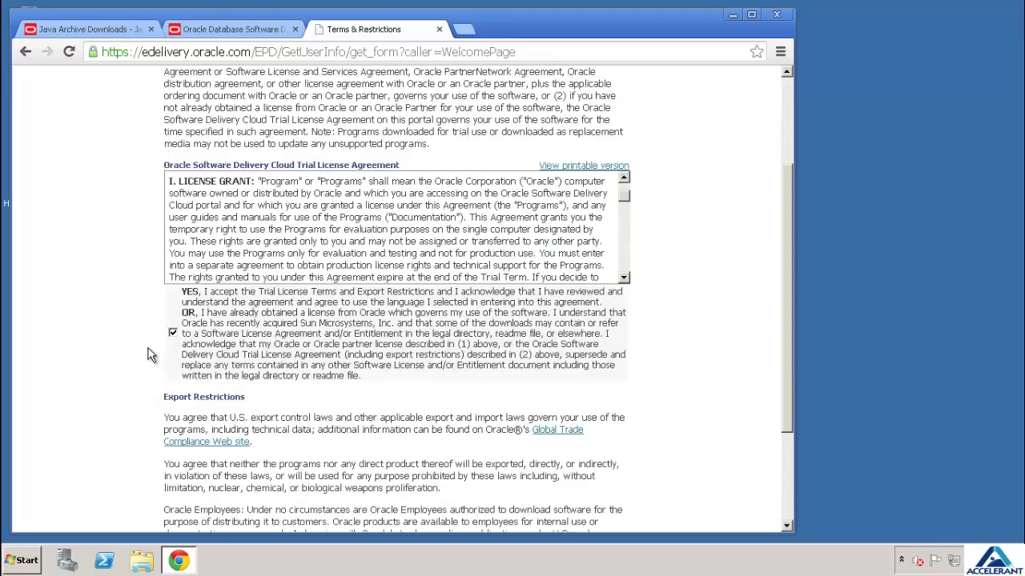
{"action": "left_click", "coordinate": [173, 431]}
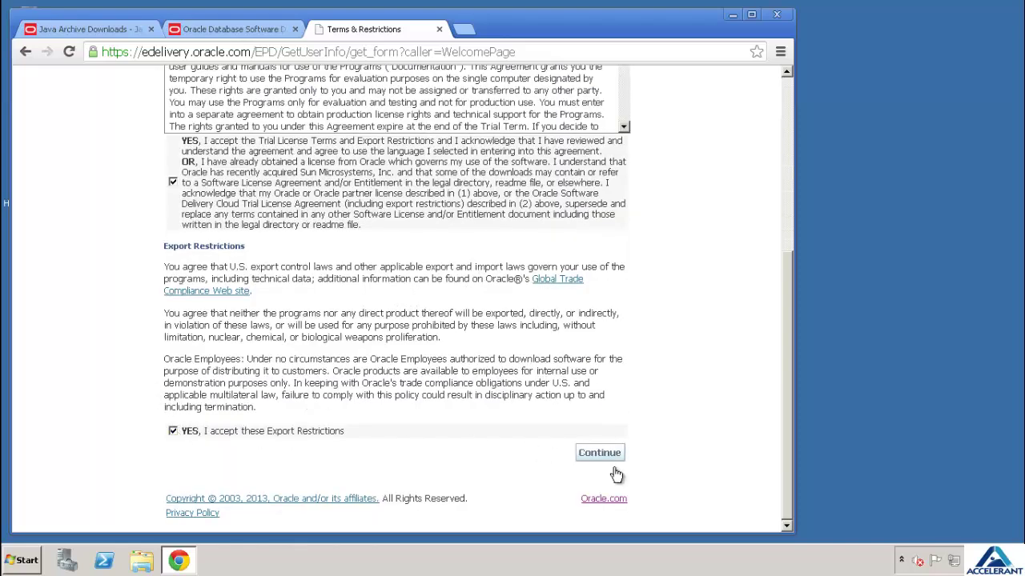
{"action": "left_click", "coordinate": [612, 456]}
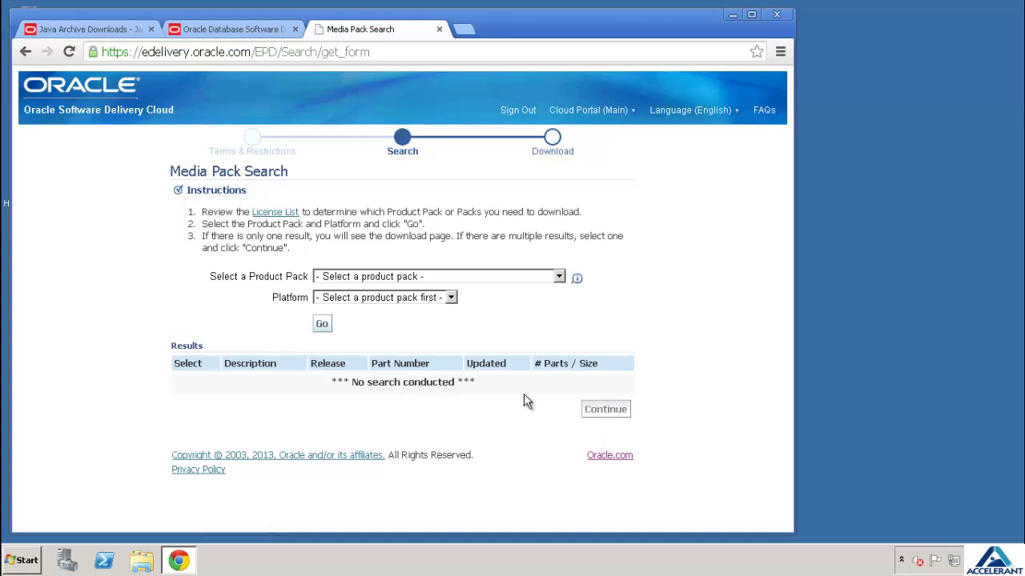
Search media packs for Oracle Enterprise Performance Management System on Microsoft Windows x64 (64-bit)
{"action": "left_click", "coordinate": [481, 277]}
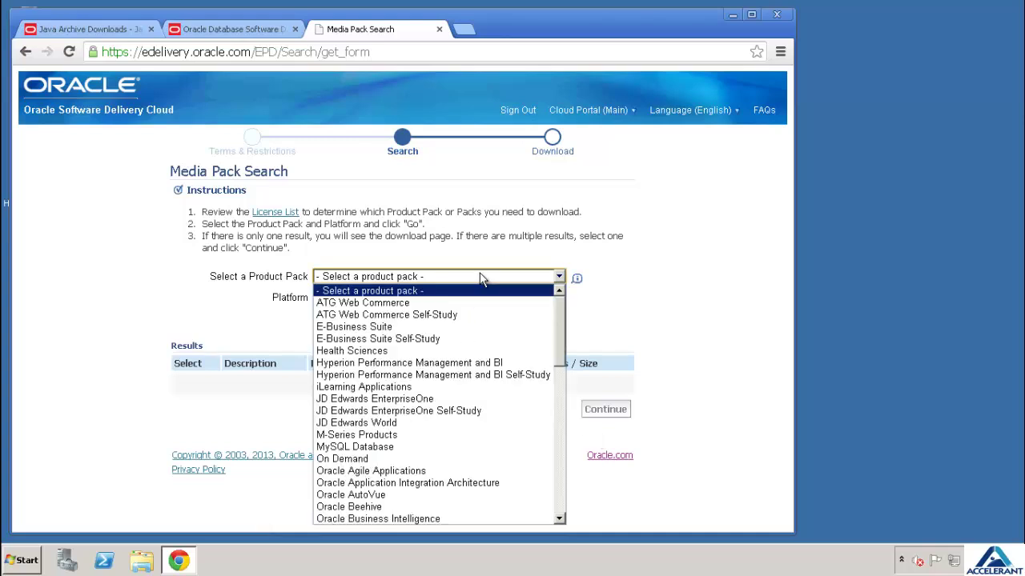
{"action": "scroll", "coordinate": [474, 358], "scroll_direction": "down", "scroll_amount": 5}
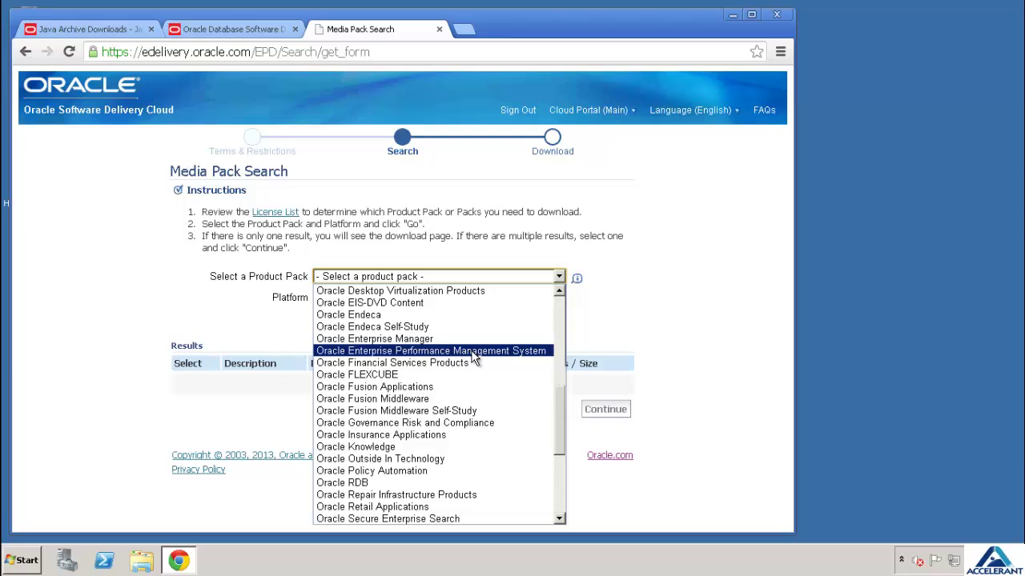
{"action": "left_click", "coordinate": [474, 352]}
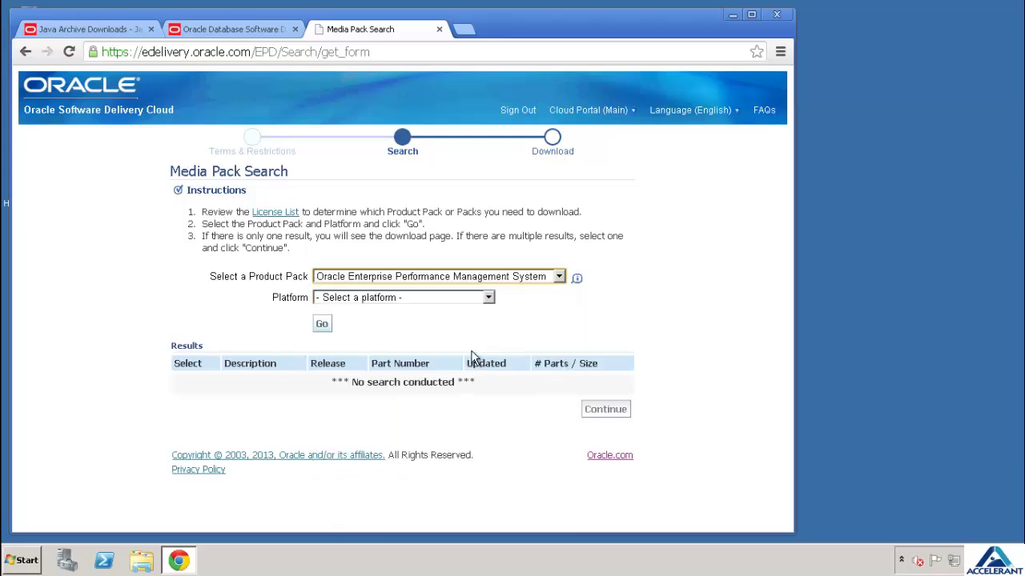
{"action": "left_click", "coordinate": [486, 298]}
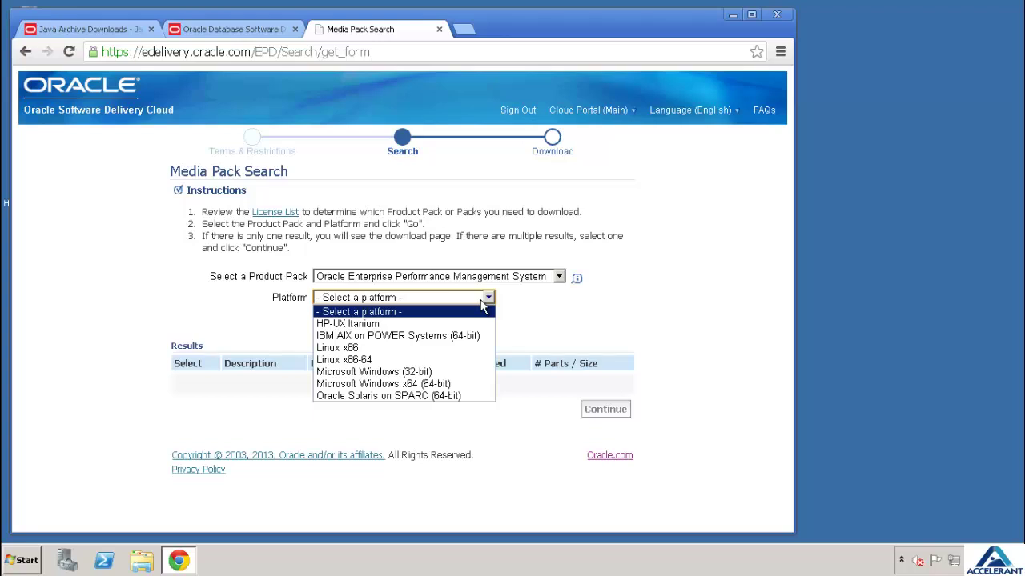
{"action": "left_click", "coordinate": [459, 385]}
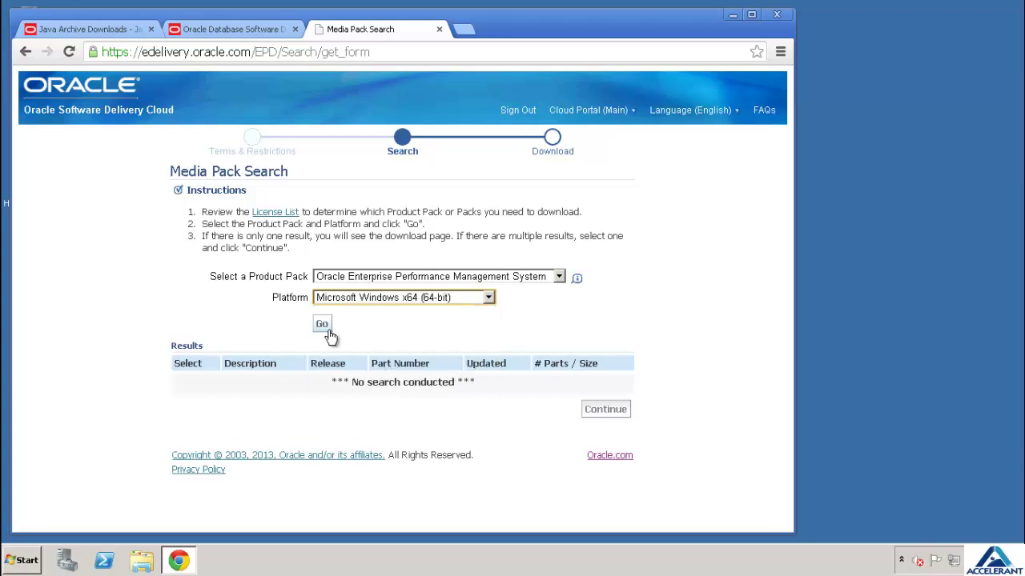
{"action": "left_click", "coordinate": [324, 326]}
{"action": "scroll", "coordinate": [415, 301], "scroll_direction": "down", "scroll_amount": 1}
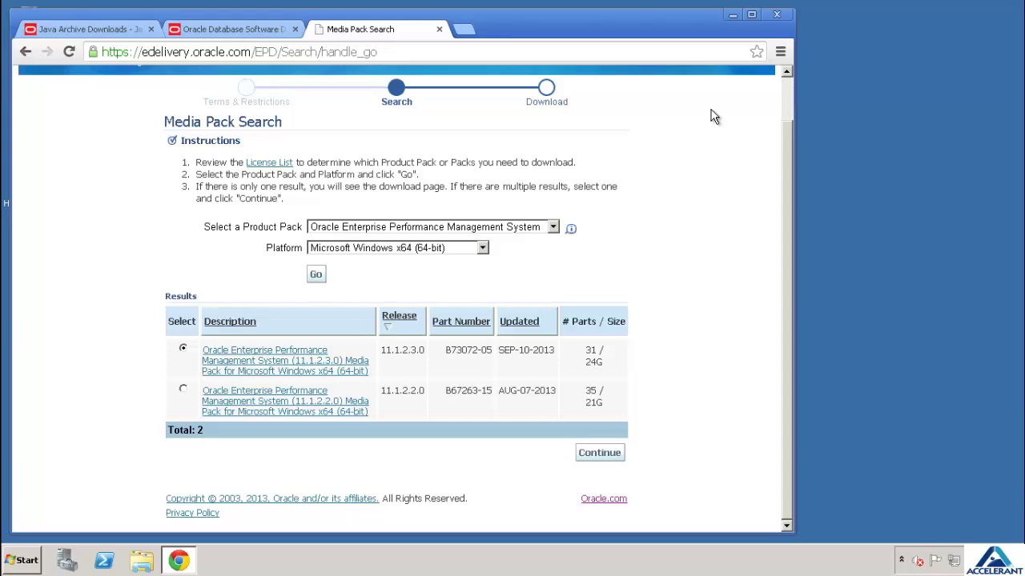
Minimise Chrome, open the HyperionIDump desktop folder and select the installTool script
{"action": "left_click", "coordinate": [732, 16]}
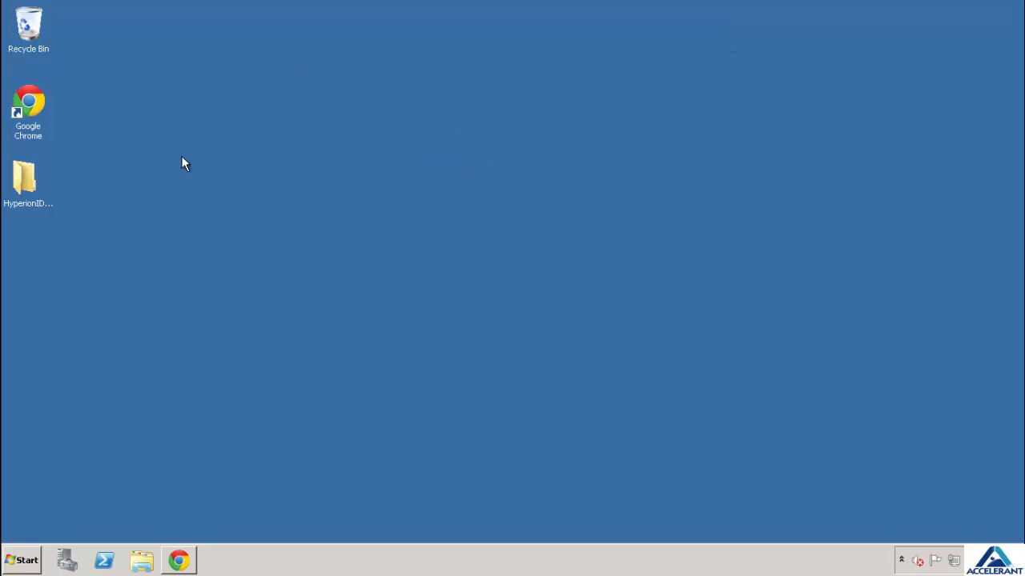
{"action": "left_click", "coordinate": [21, 184]}
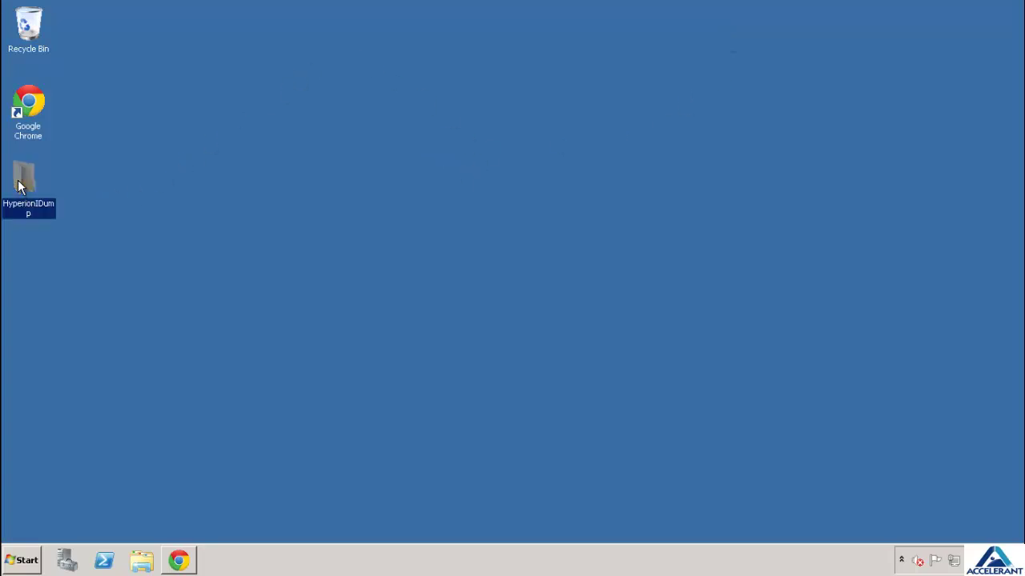
{"action": "double_click", "coordinate": [21, 184]}
{"action": "left_click_drag", "start_coordinate": [550, 101], "coordinate": [543, 43]}
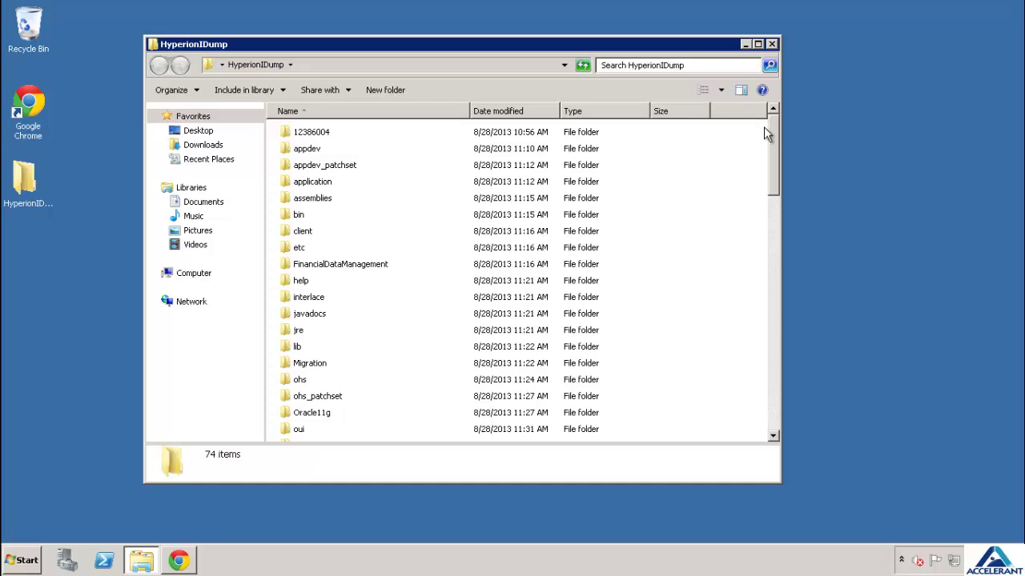
{"action": "left_click_drag", "start_coordinate": [774, 133], "coordinate": [776, 350]}
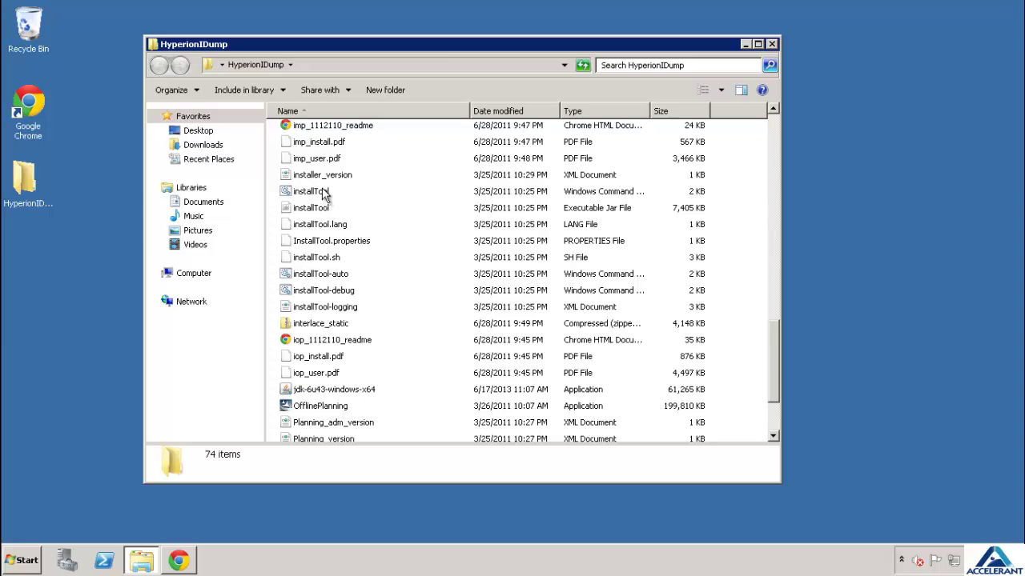
{"action": "left_click", "coordinate": [324, 193]}
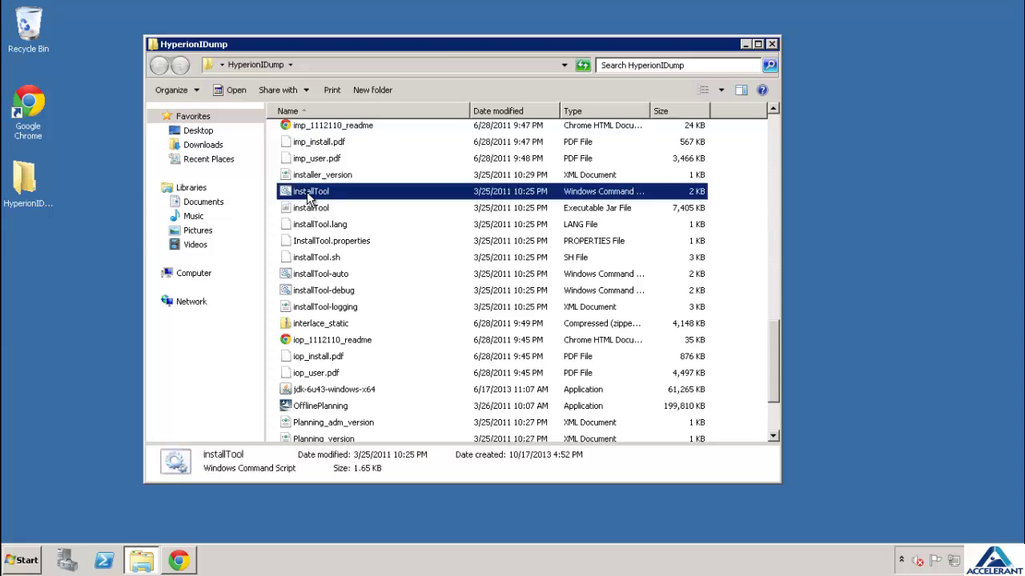
Run installTool.cmd to launch the EPM System Installer and move its console lower right
{"action": "double_click", "coordinate": [308, 194]}
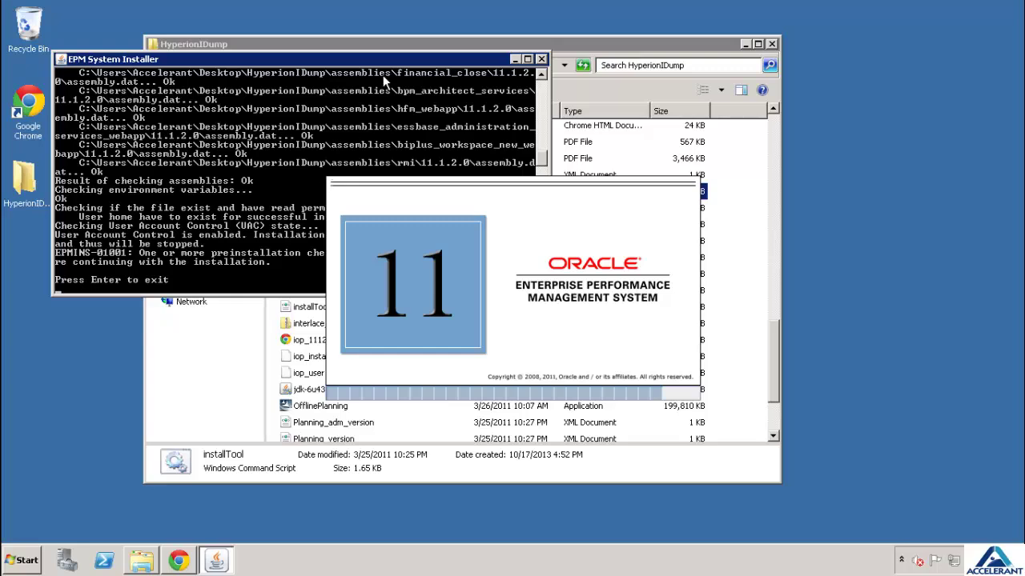
{"action": "left_click_drag", "start_coordinate": [383, 64], "coordinate": [766, 243]}
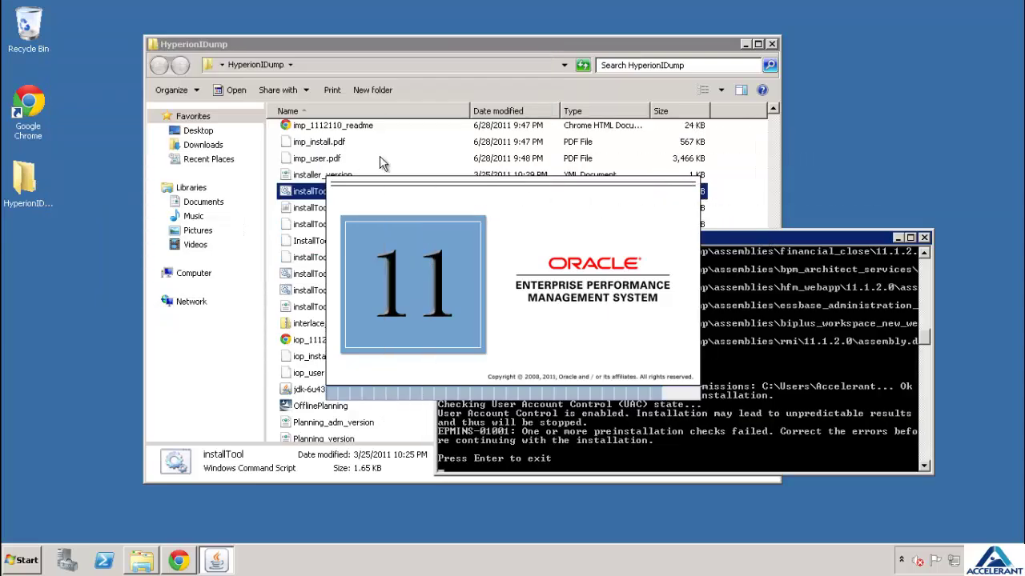
{"action": "left_click_drag", "start_coordinate": [790, 241], "coordinate": [833, 263]}
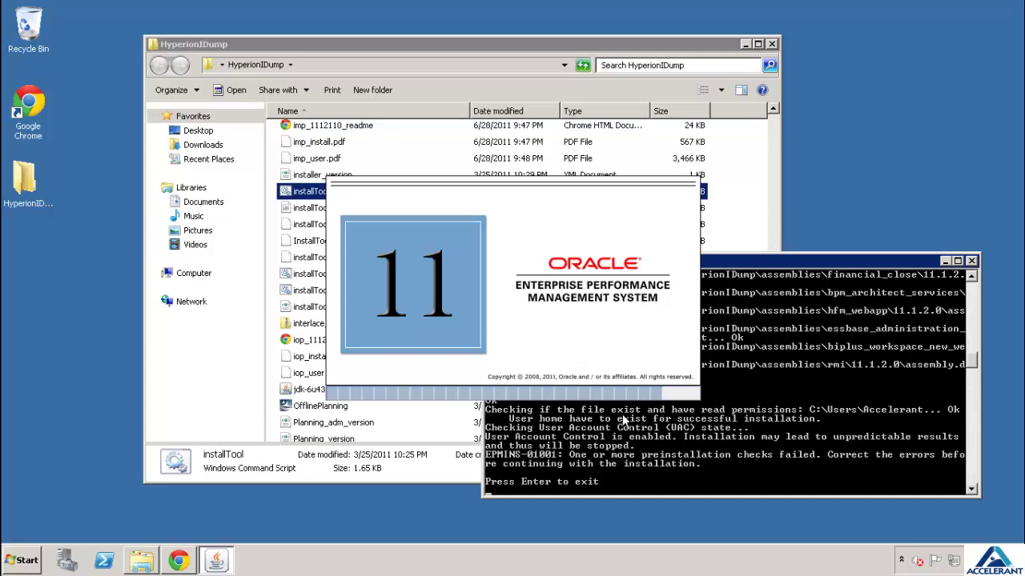
Find User Account Control settings via a 'User' Start search and close the failed installer console
{"action": "left_click", "coordinate": [28, 559]}
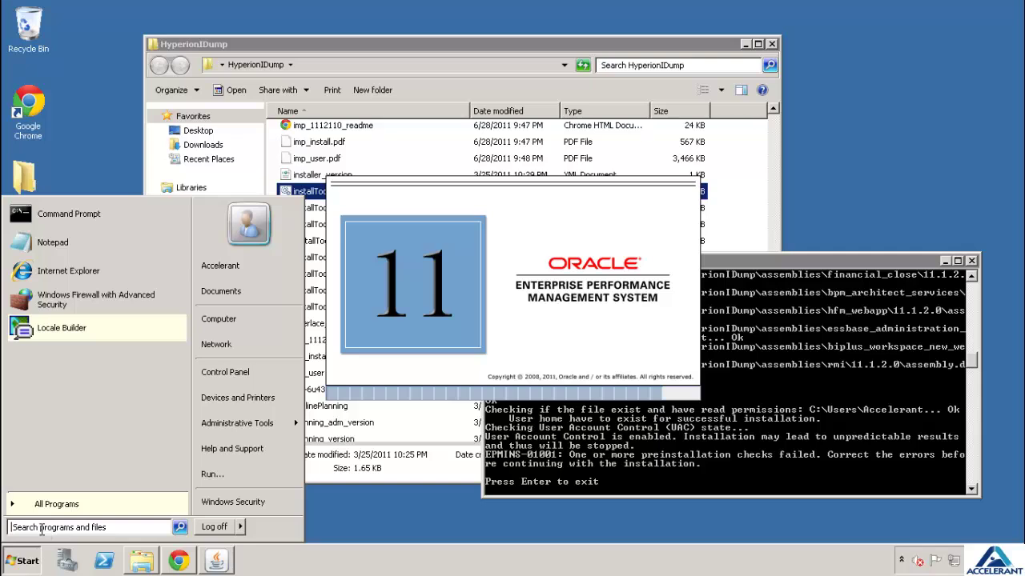
{"action": "left_click", "coordinate": [42, 527]}
{"action": "type", "text": "User"}
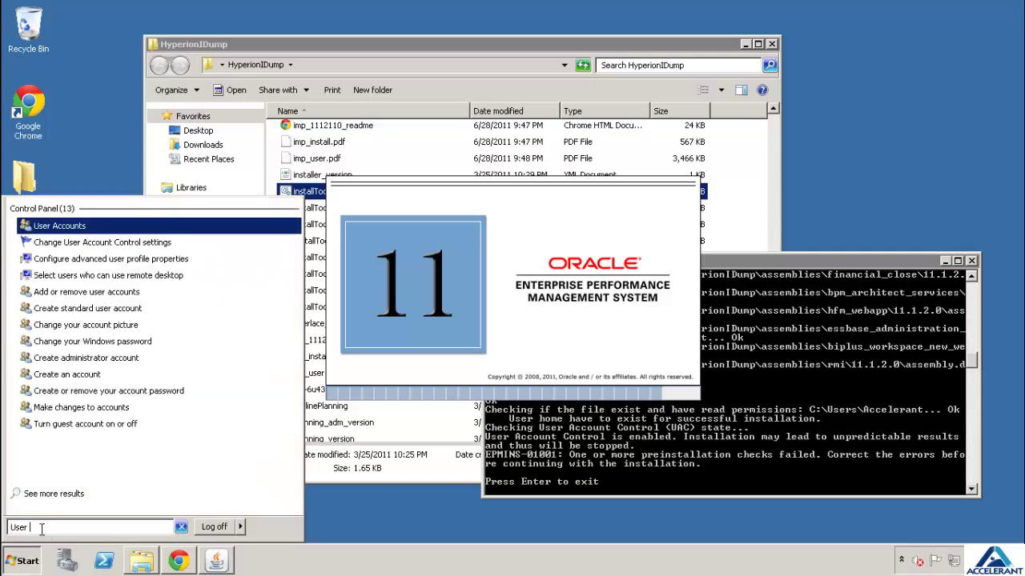
{"action": "left_click", "coordinate": [88, 247]}
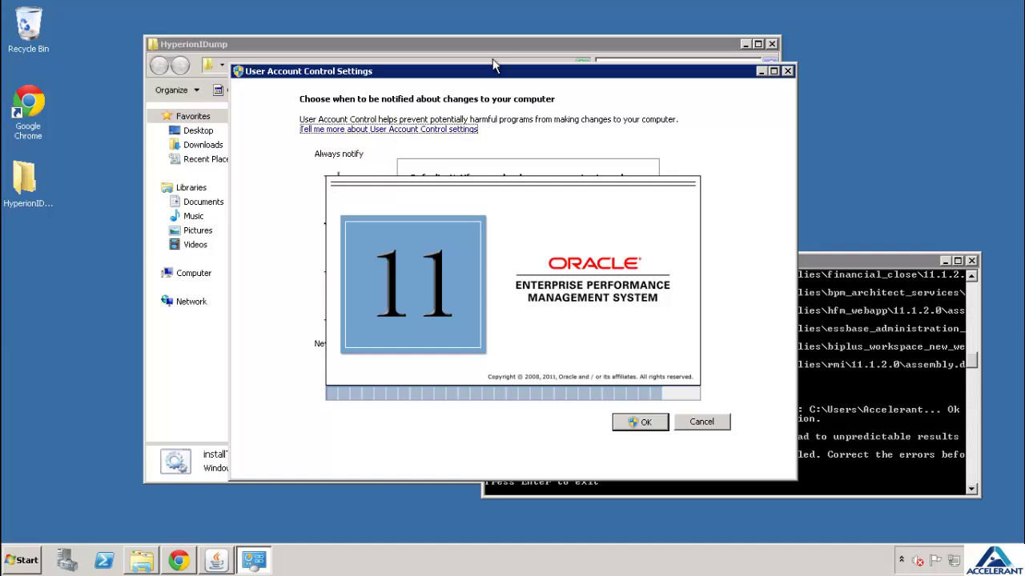
{"action": "left_click_drag", "start_coordinate": [522, 78], "coordinate": [400, 90]}
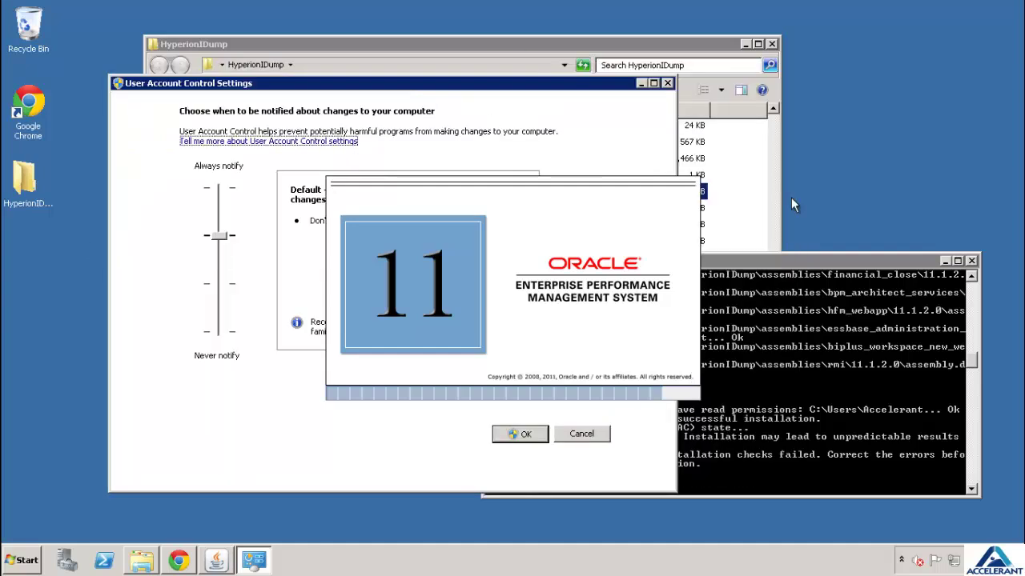
{"action": "left_click", "coordinate": [971, 262]}
{"action": "left_click", "coordinate": [971, 263]}
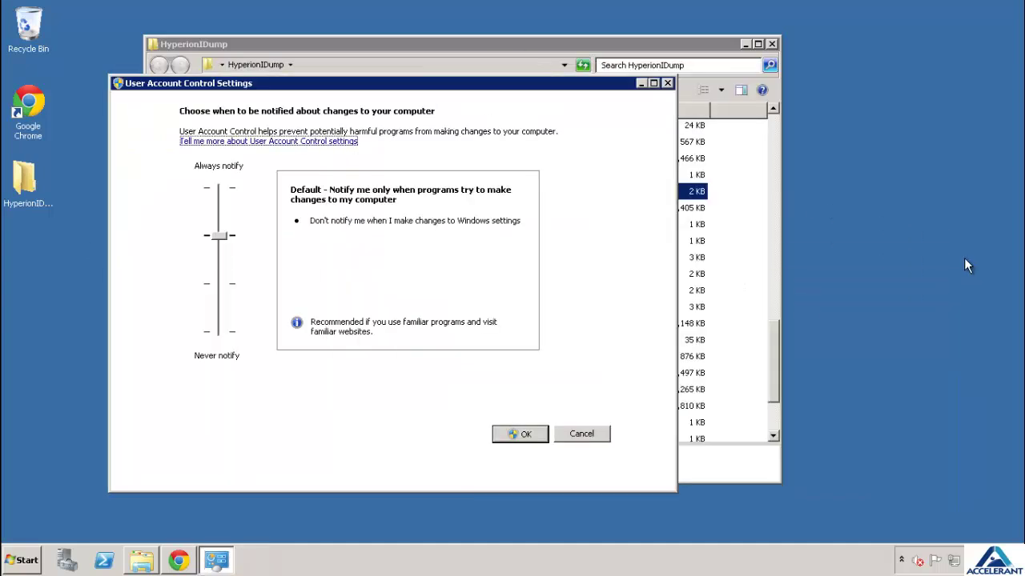
Lower the UAC slider to Never notify and confirm the change
{"action": "left_click", "coordinate": [219, 233]}
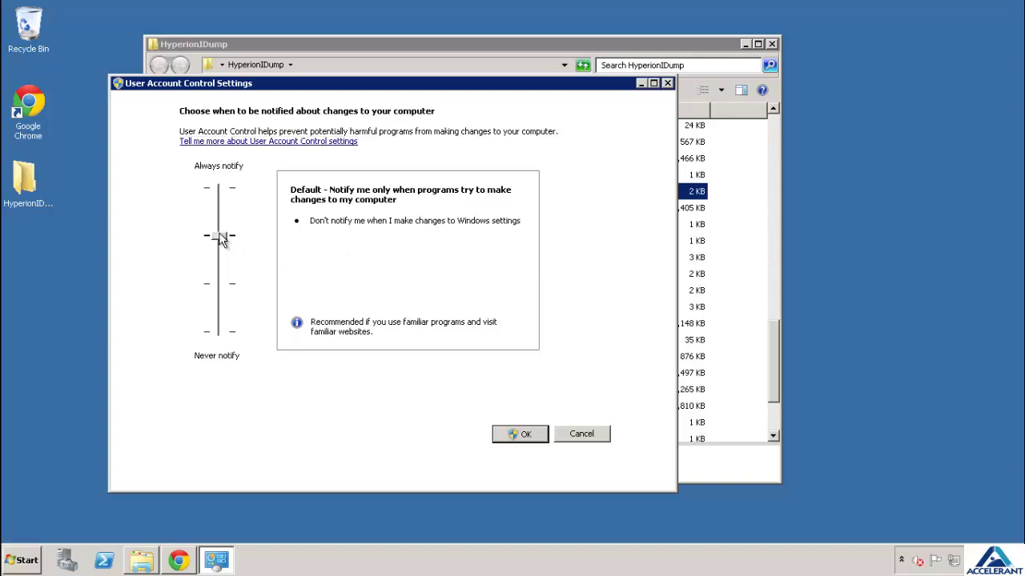
{"action": "left_click_drag", "start_coordinate": [212, 288], "coordinate": [217, 375]}
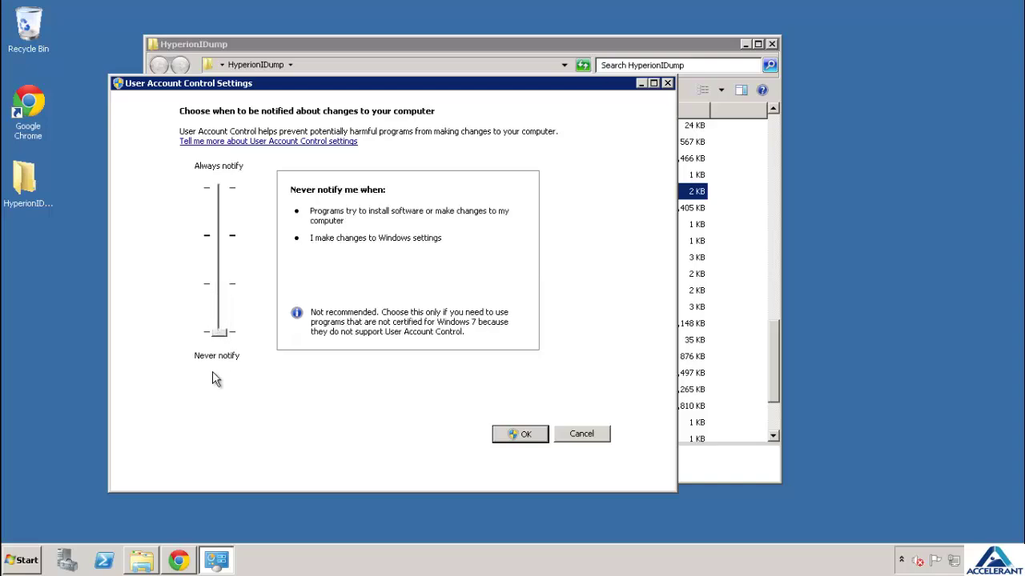
{"action": "left_click", "coordinate": [514, 435]}
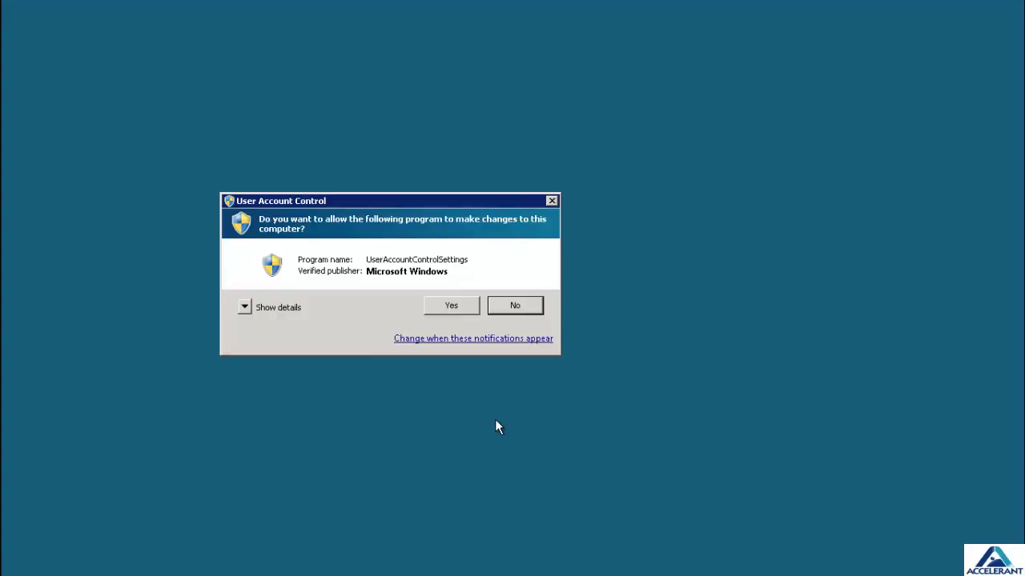
{"action": "left_click", "coordinate": [449, 308]}
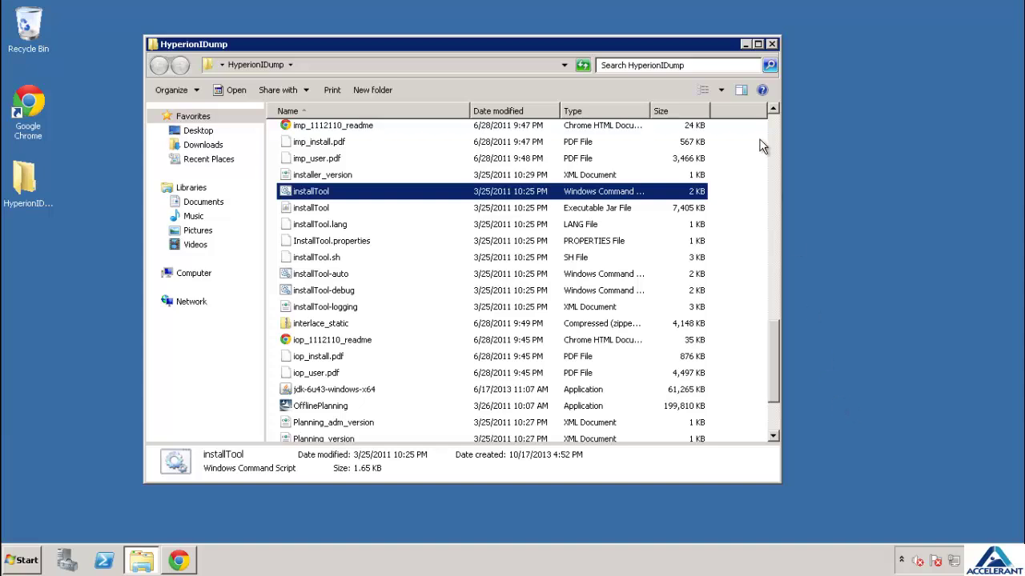
Close the Explorer window and log off Windows
{"action": "left_click", "coordinate": [771, 44]}
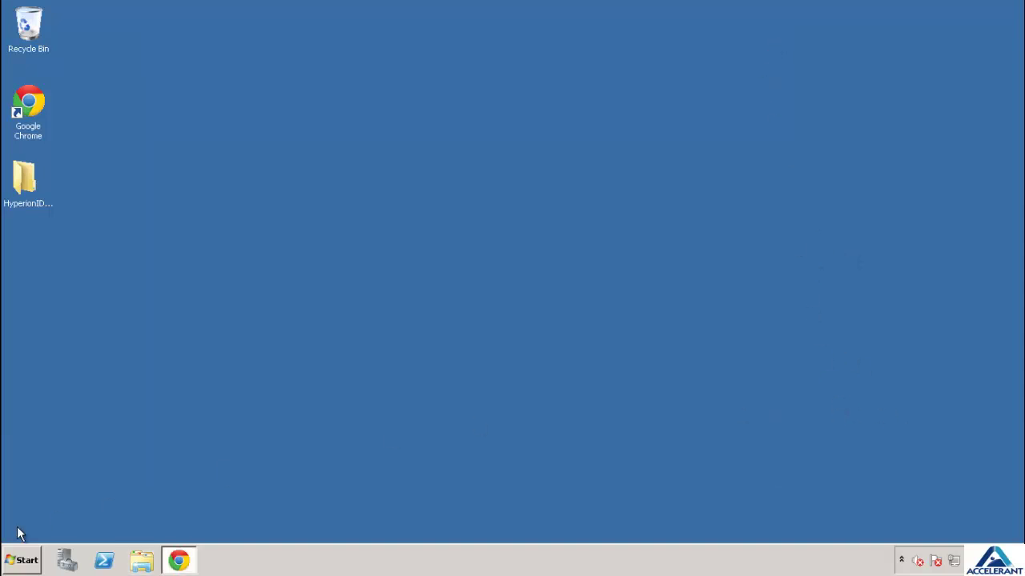
{"action": "left_click", "coordinate": [20, 560]}
{"action": "left_click", "coordinate": [222, 526]}
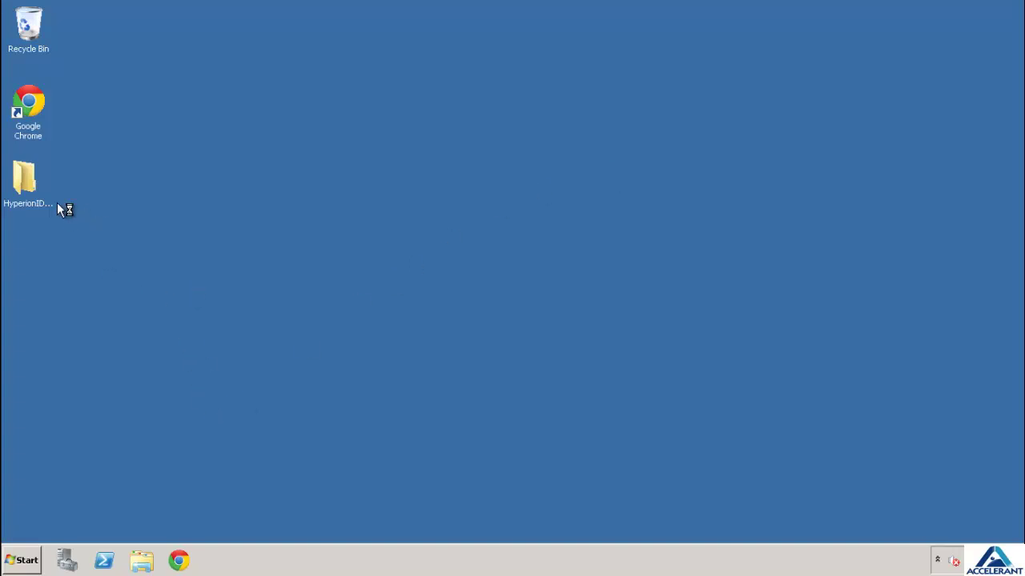
After logging back in, reopen the HyperionDump desktop folder and scroll to installTool
{"action": "left_click", "coordinate": [31, 184]}
{"action": "left_click", "coordinate": [235, 254]}
{"action": "double_click", "coordinate": [31, 205]}
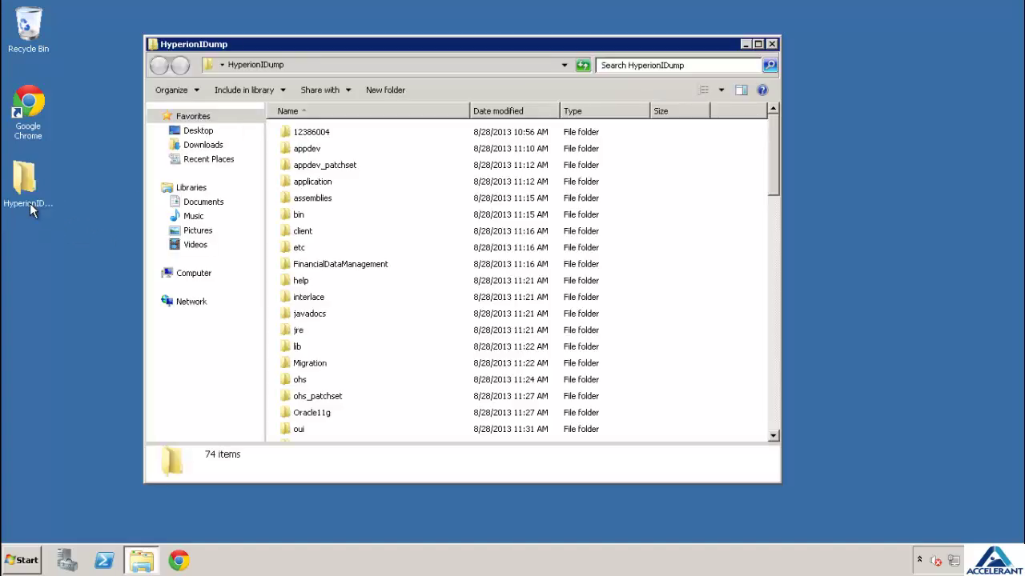
{"action": "scroll", "coordinate": [393, 284], "scroll_direction": "down", "scroll_amount": 18}
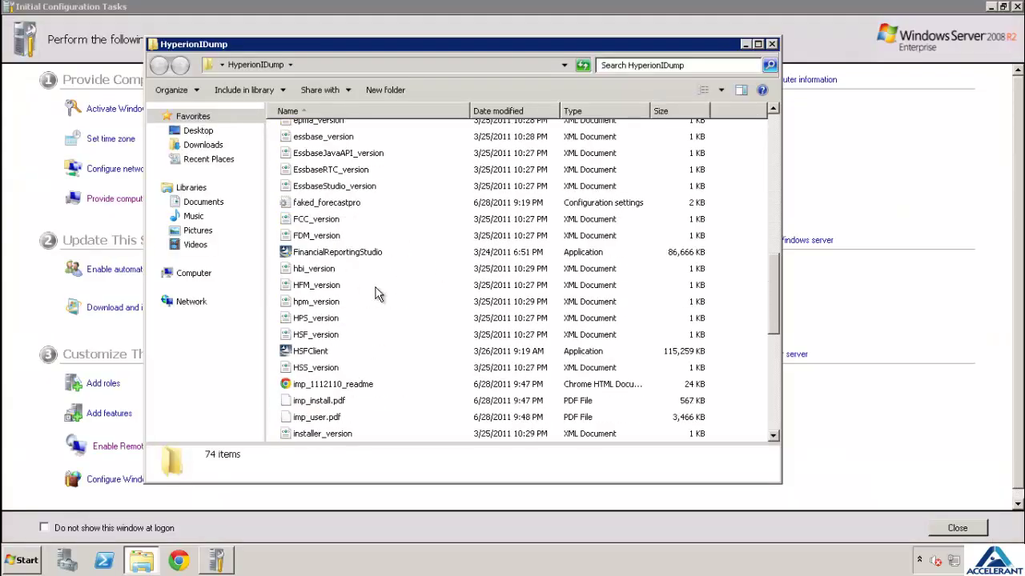
{"action": "scroll", "coordinate": [378, 295], "scroll_direction": "down", "scroll_amount": 1}
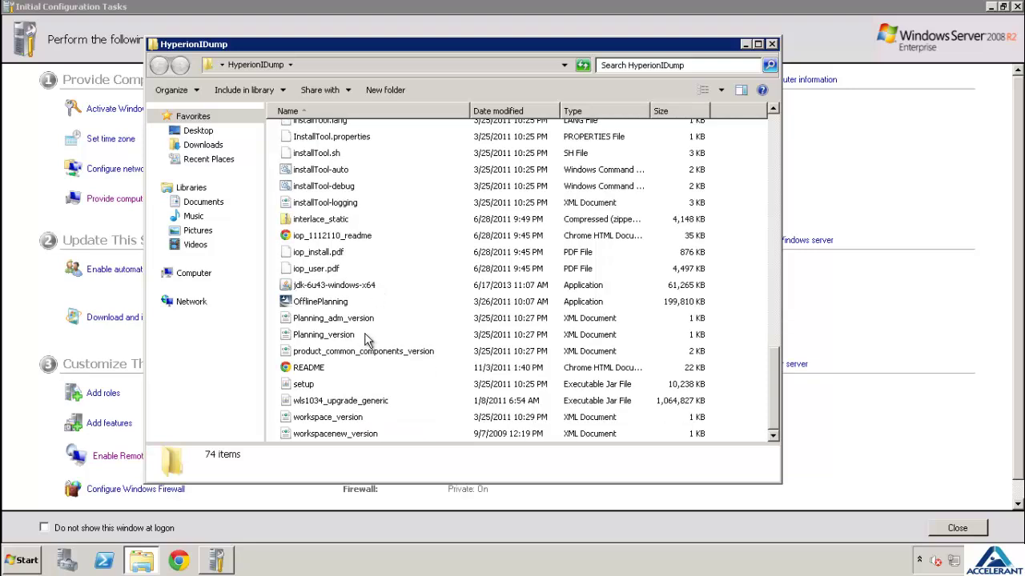
{"action": "scroll", "coordinate": [346, 352], "scroll_direction": "up", "scroll_amount": 2}
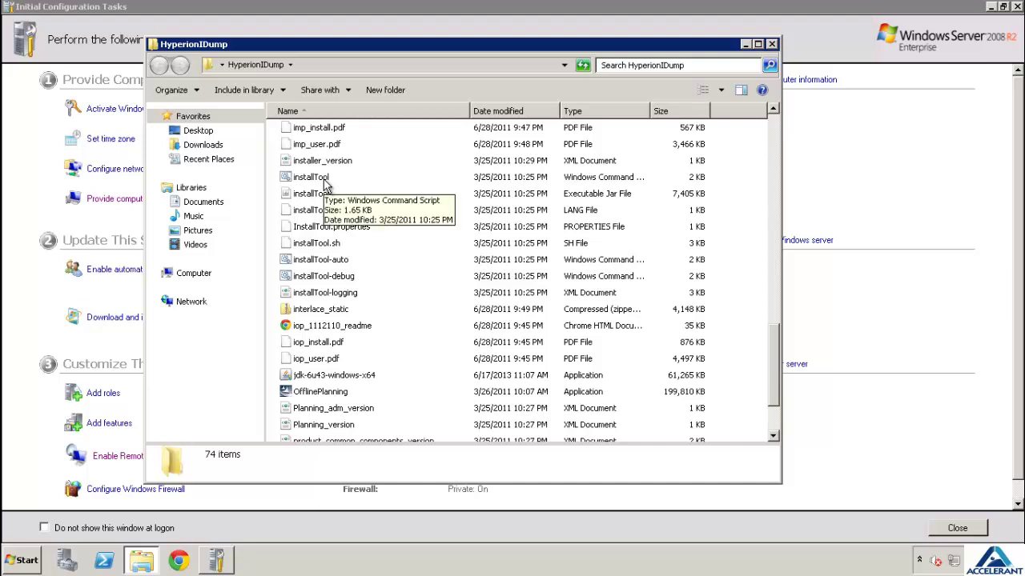
Relaunch installTool.cmd and close Server Manager while the installer's prerequisite checks pass
{"action": "double_click", "coordinate": [324, 182]}
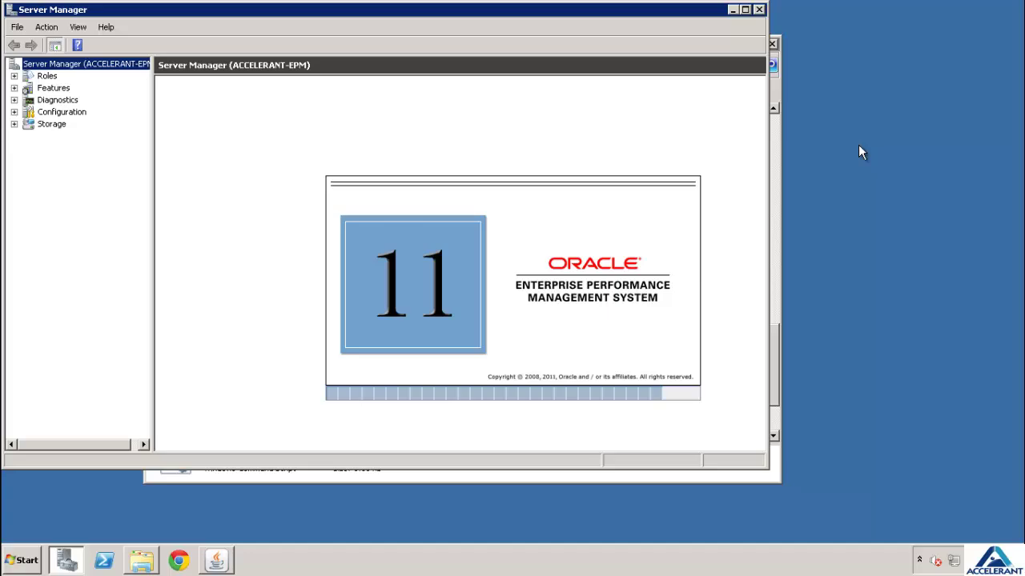
{"action": "left_click", "coordinate": [758, 9]}
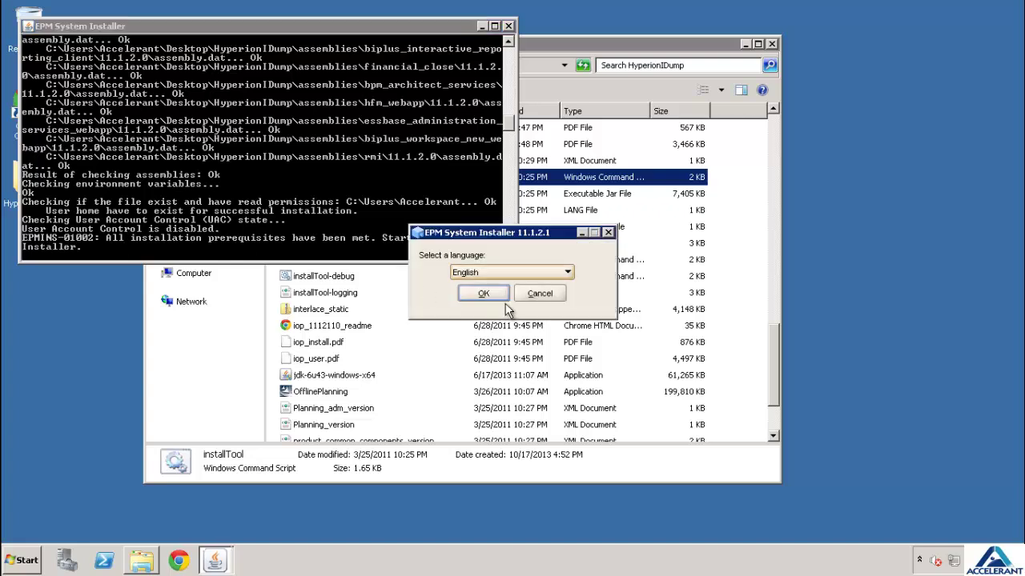
Confirm English, pass the Welcome page, and keep C:\Oracle\Middleware as Middleware Home
{"action": "left_click", "coordinate": [483, 294]}
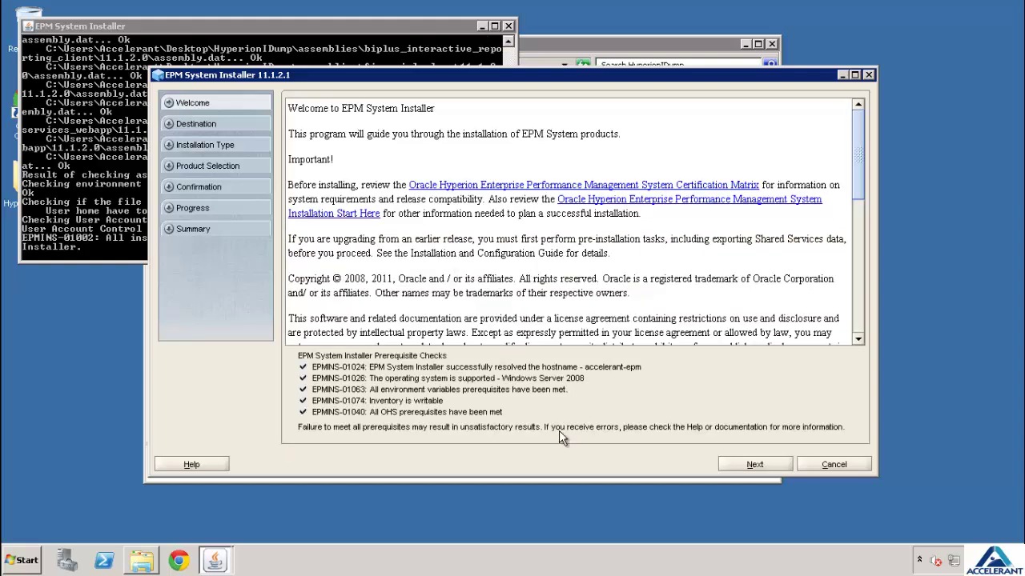
{"action": "left_click", "coordinate": [751, 466]}
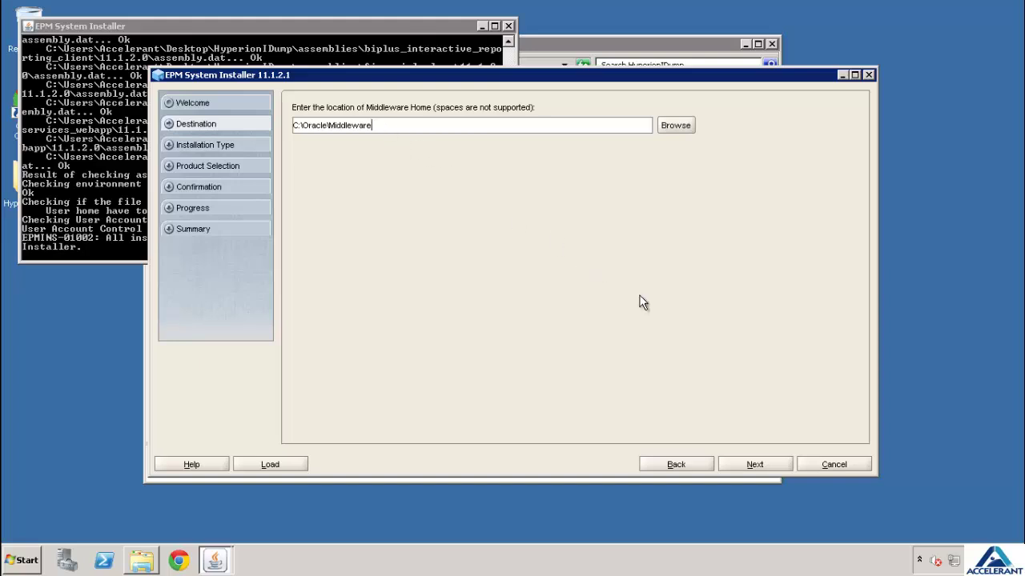
{"action": "left_click", "coordinate": [751, 466]}
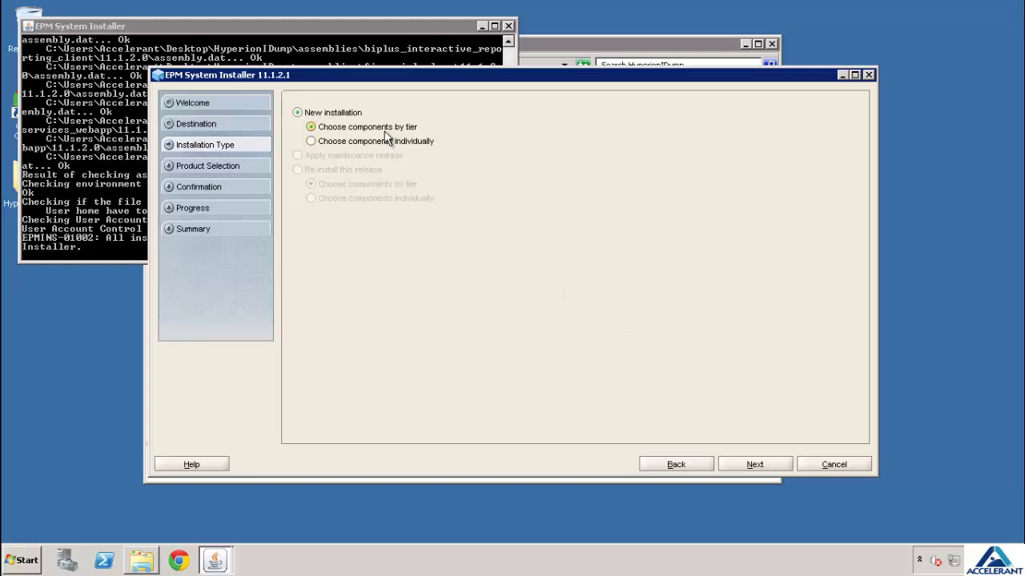
Continue to Product Selection with all tiers checked, then dismiss the IIS-not-installed error
{"action": "left_click", "coordinate": [751, 467]}
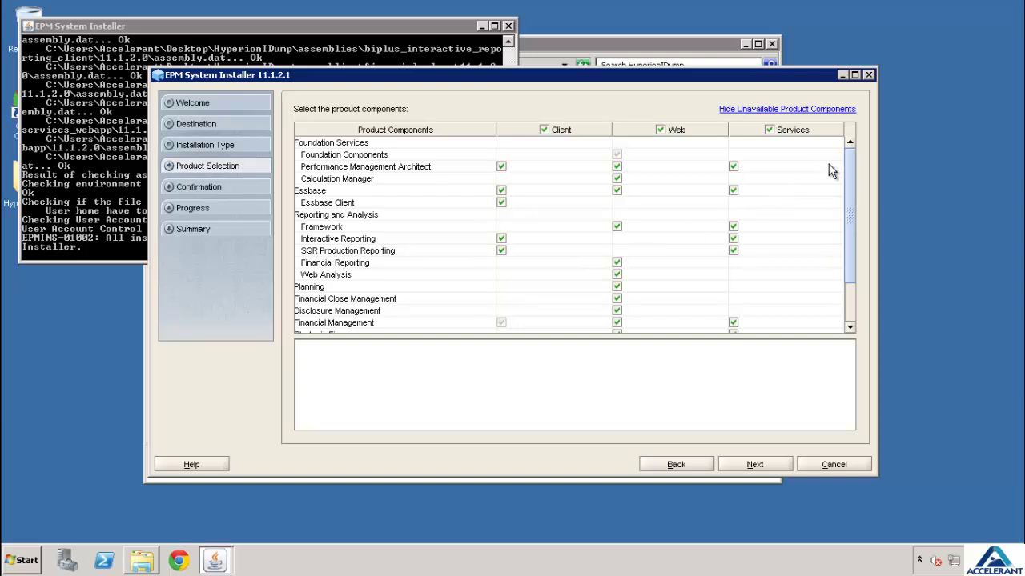
{"action": "left_click_drag", "start_coordinate": [851, 165], "coordinate": [859, 281]}
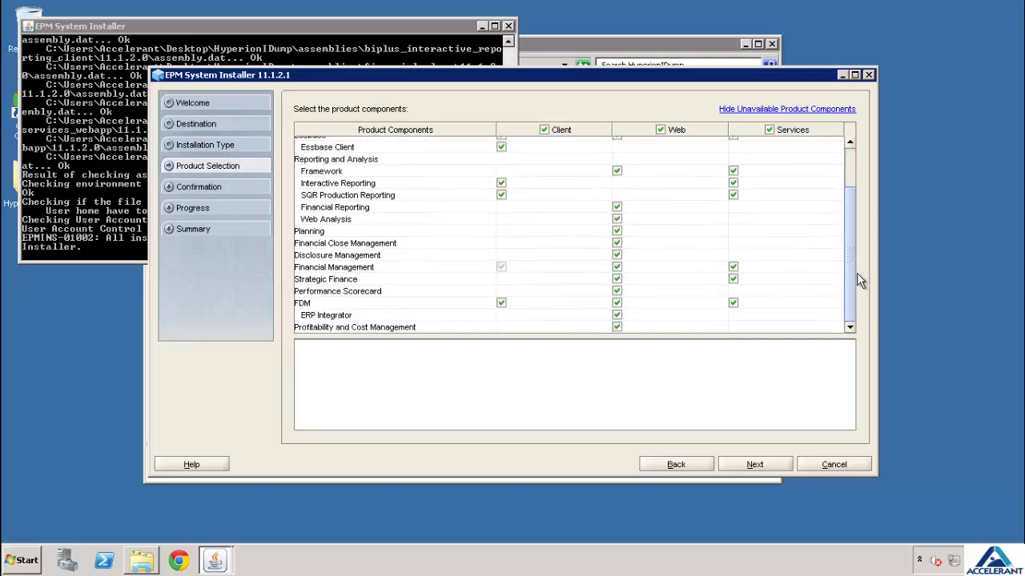
{"action": "left_click_drag", "start_coordinate": [851, 234], "coordinate": [860, 144]}
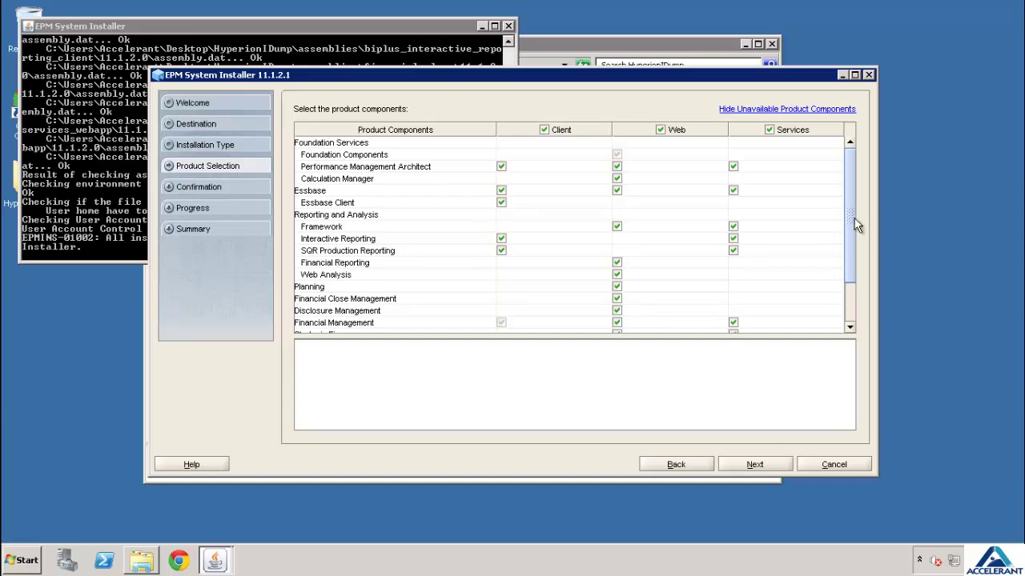
{"action": "left_click_drag", "start_coordinate": [857, 225], "coordinate": [858, 322]}
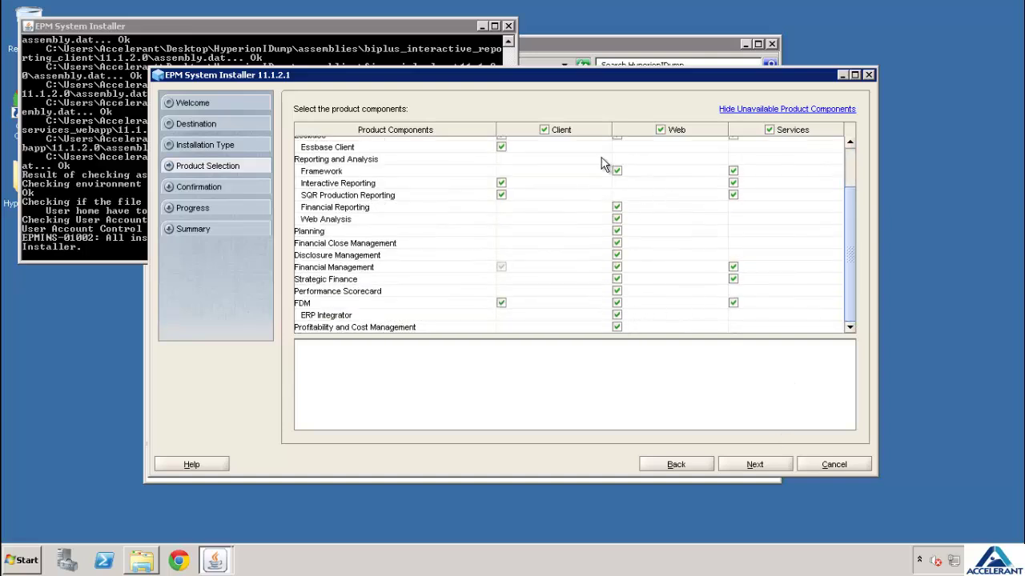
{"action": "scroll", "coordinate": [718, 164], "scroll_direction": "up", "scroll_amount": 2}
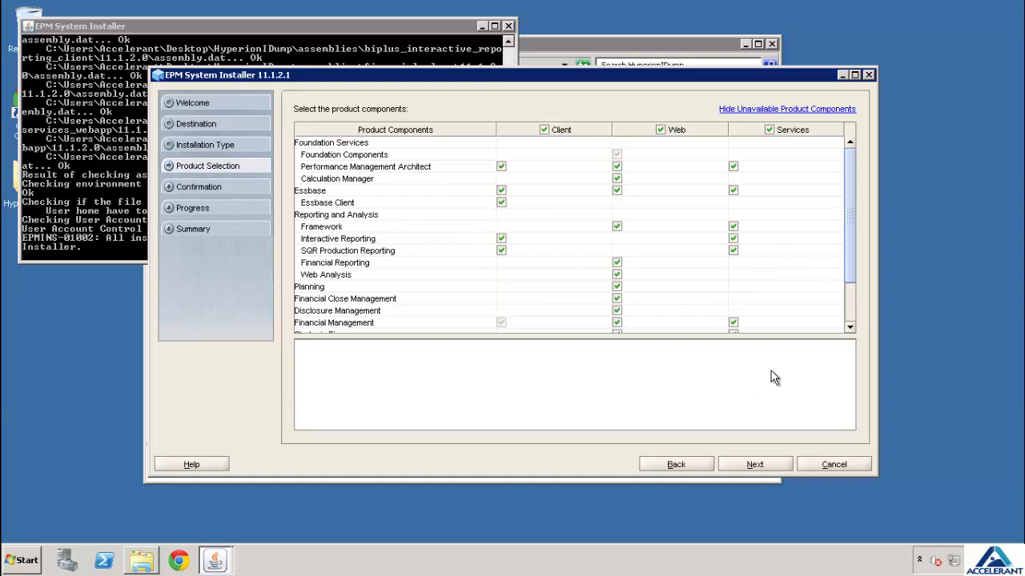
{"action": "left_click", "coordinate": [762, 466]}
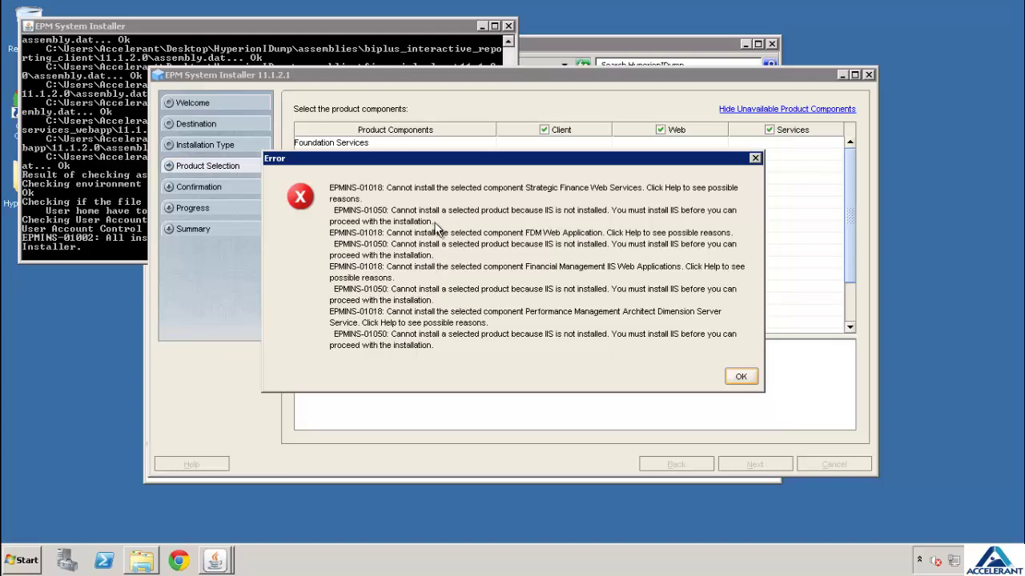
{"action": "left_click", "coordinate": [740, 376]}
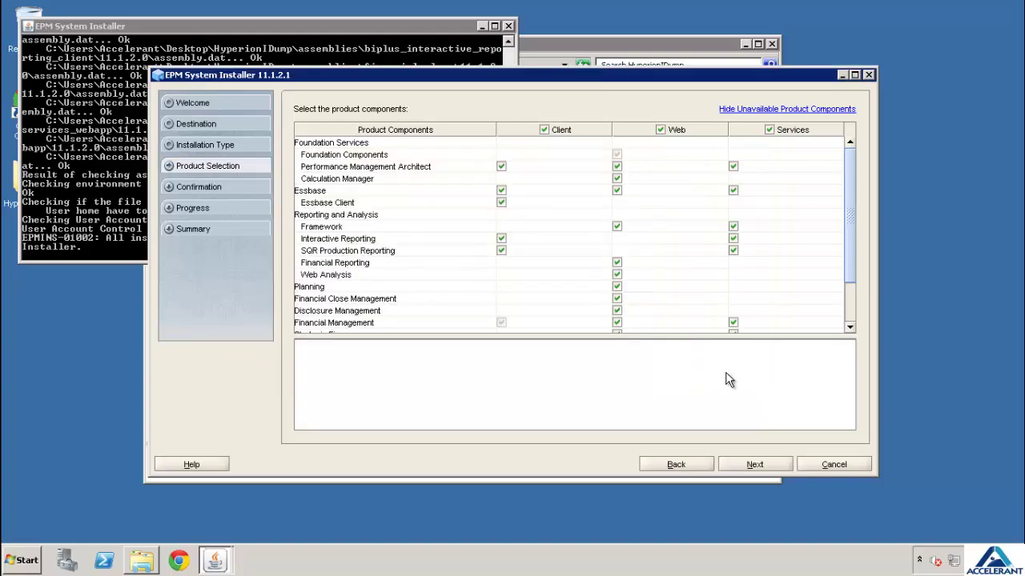
Launch Server Manager from Administrative Tools in the Start menu
{"action": "left_click", "coordinate": [26, 562]}
{"action": "left_click", "coordinate": [90, 505]}
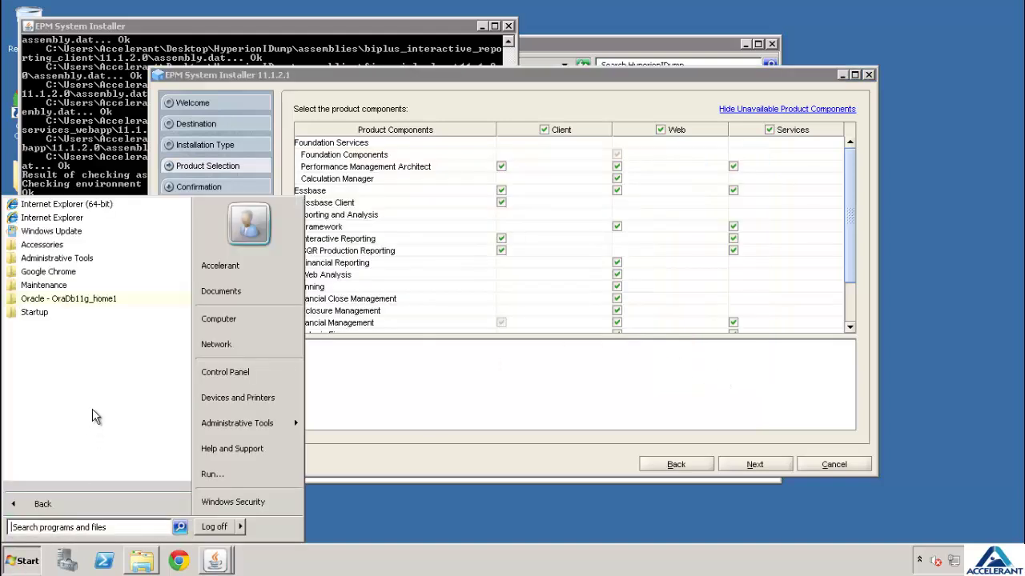
{"action": "left_click", "coordinate": [60, 511]}
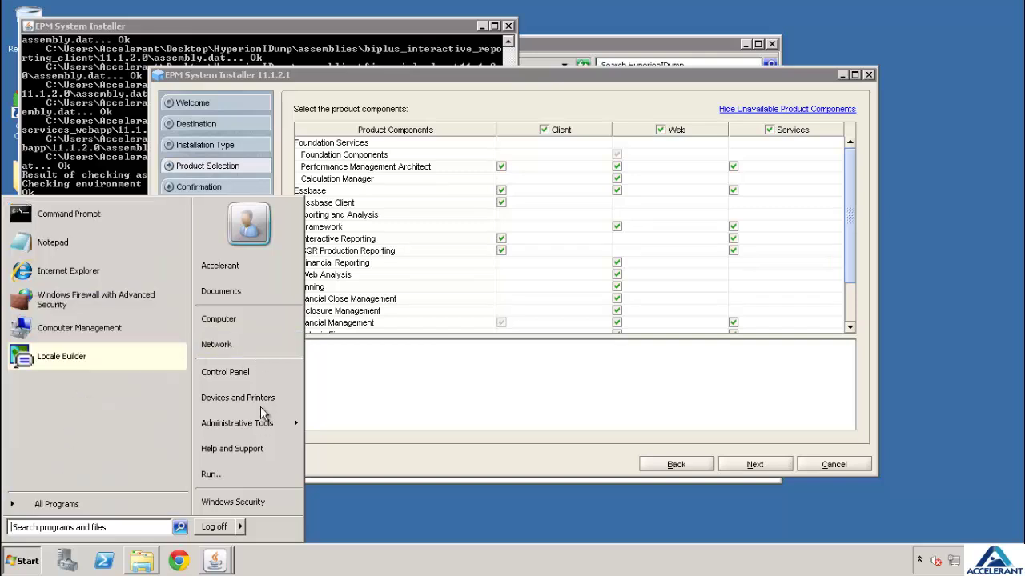
{"action": "mouse_move", "coordinate": [263, 423]}
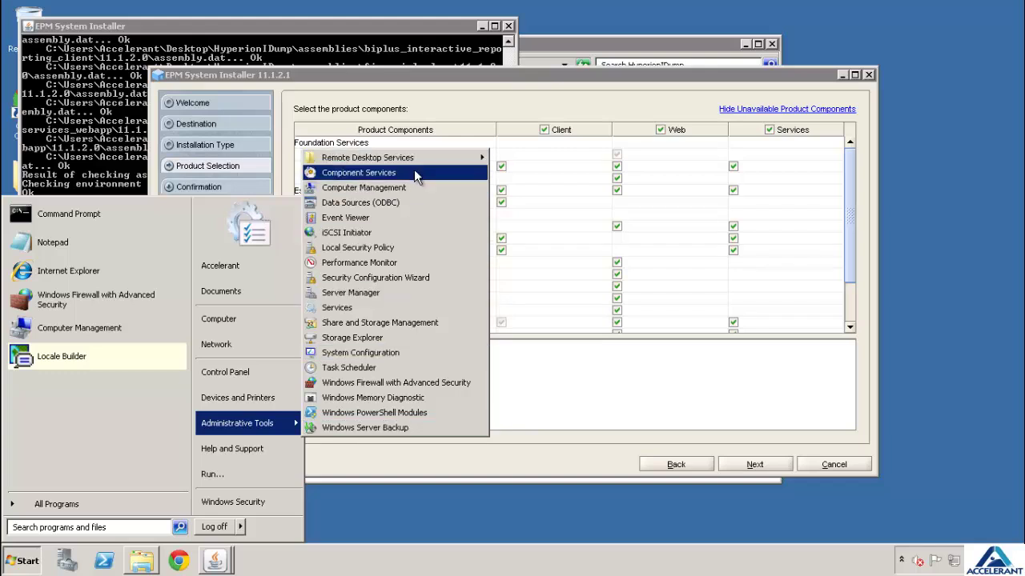
{"action": "left_click", "coordinate": [424, 295]}
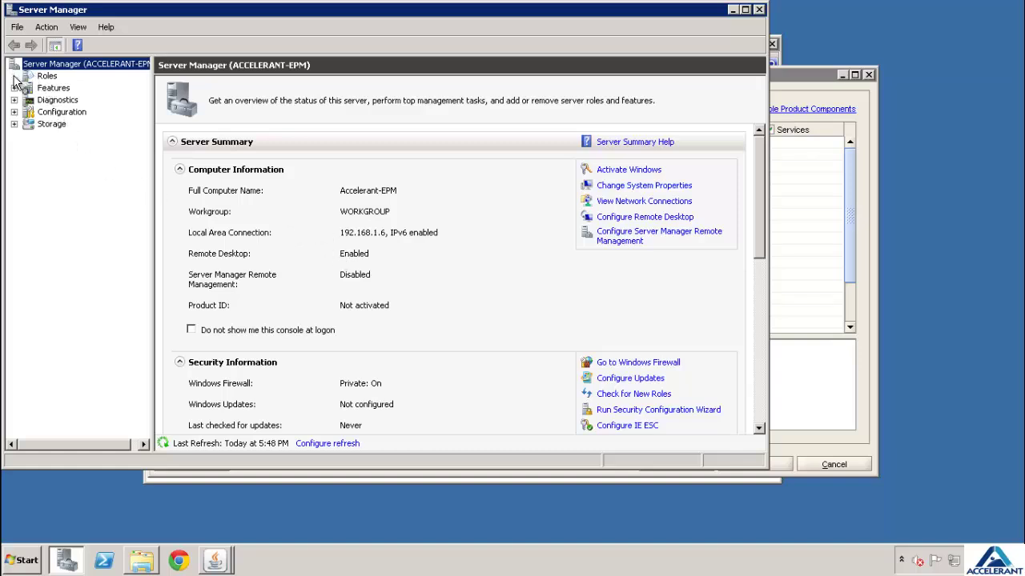
From the Roles view, start the Add Roles Wizard and select Web Server (IIS)
{"action": "left_click", "coordinate": [47, 77]}
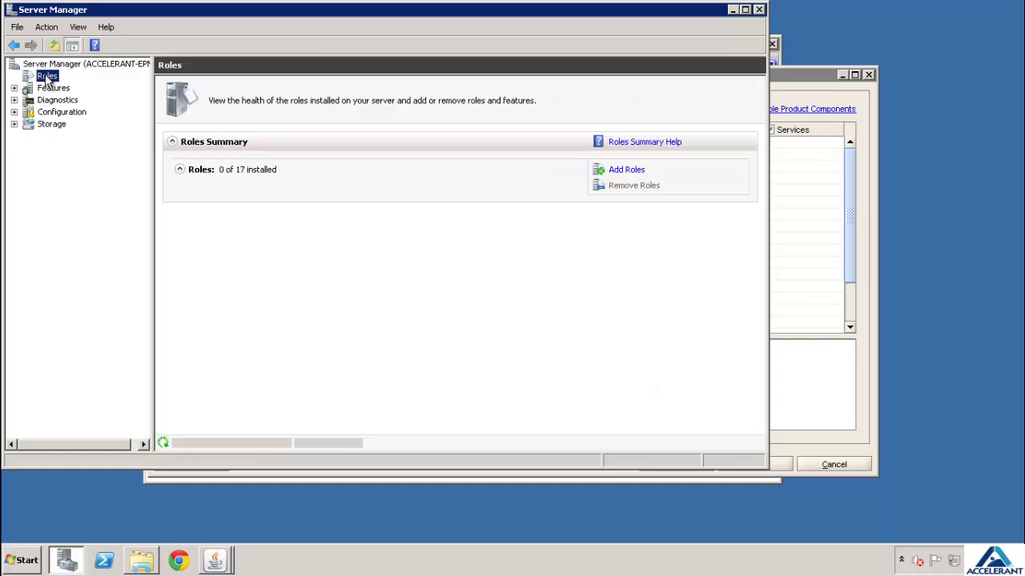
{"action": "left_click", "coordinate": [624, 171]}
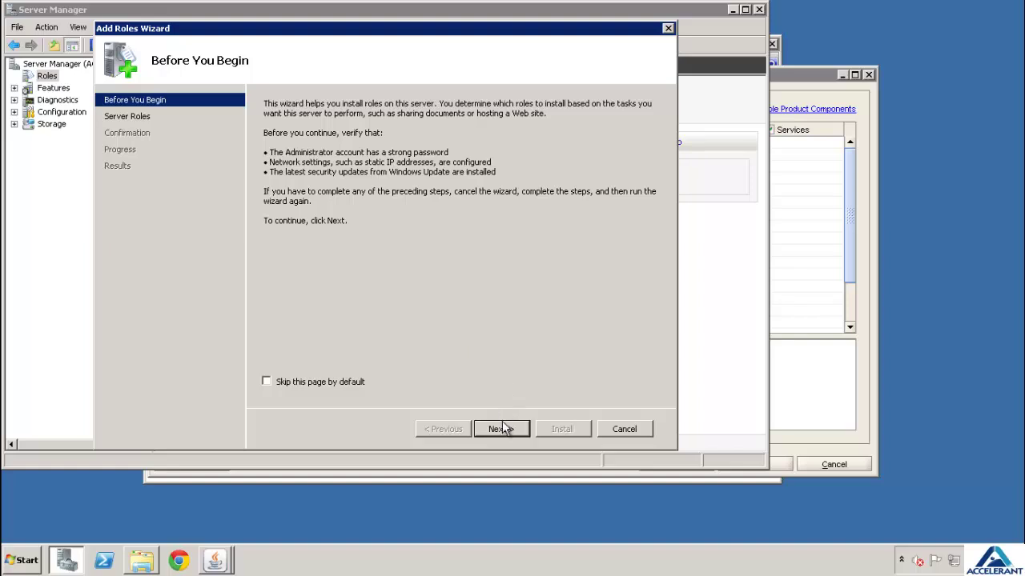
{"action": "left_click", "coordinate": [501, 429]}
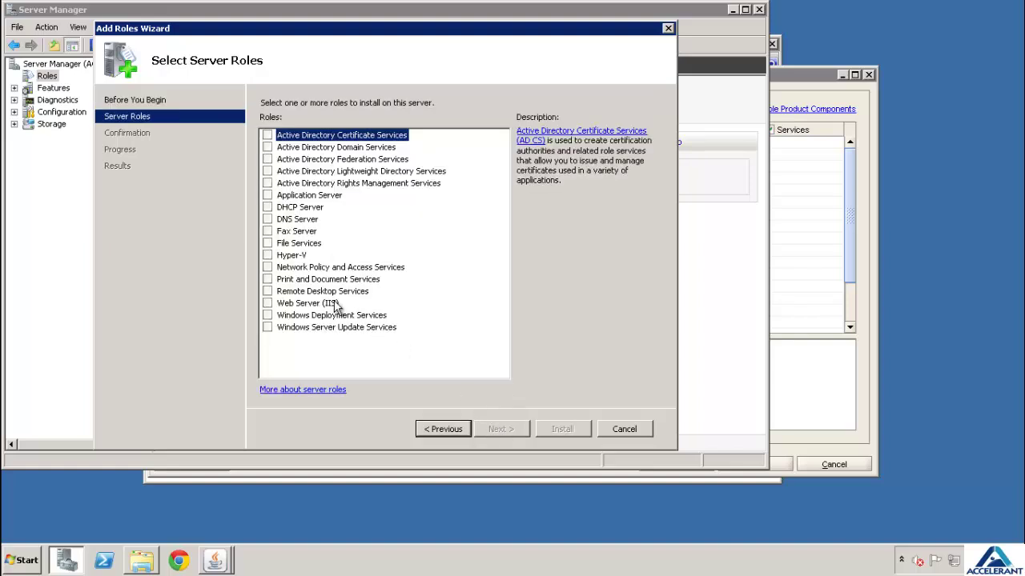
{"action": "left_click", "coordinate": [267, 304]}
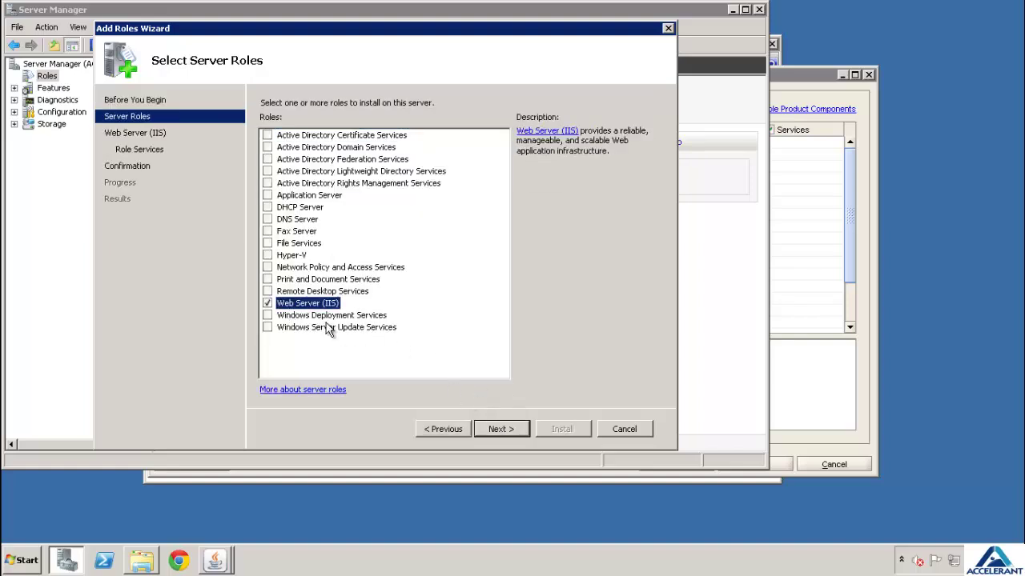
Install IIS with its default role services, then return to the EPM installer
{"action": "left_click", "coordinate": [522, 429]}
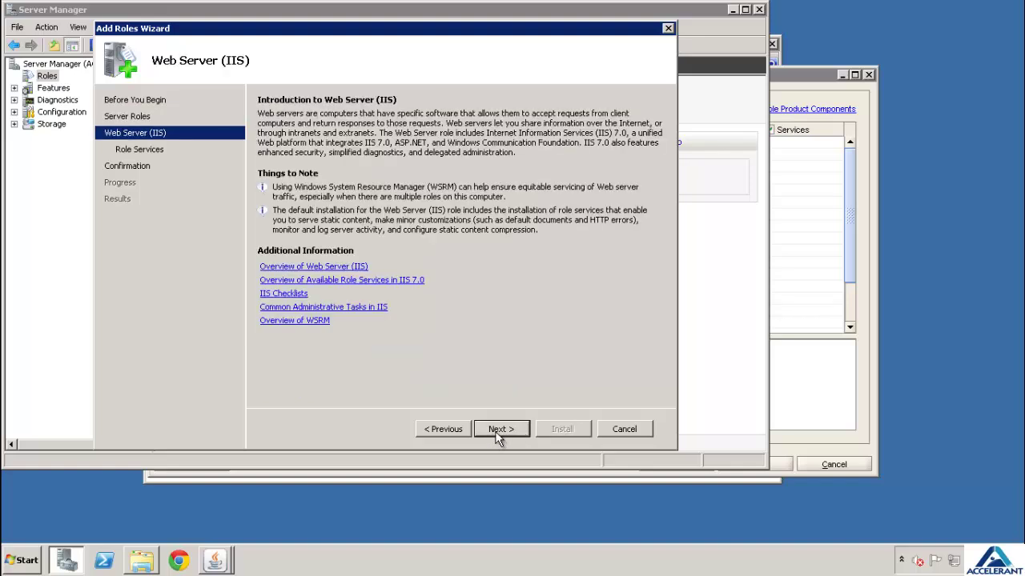
{"action": "left_click", "coordinate": [497, 431]}
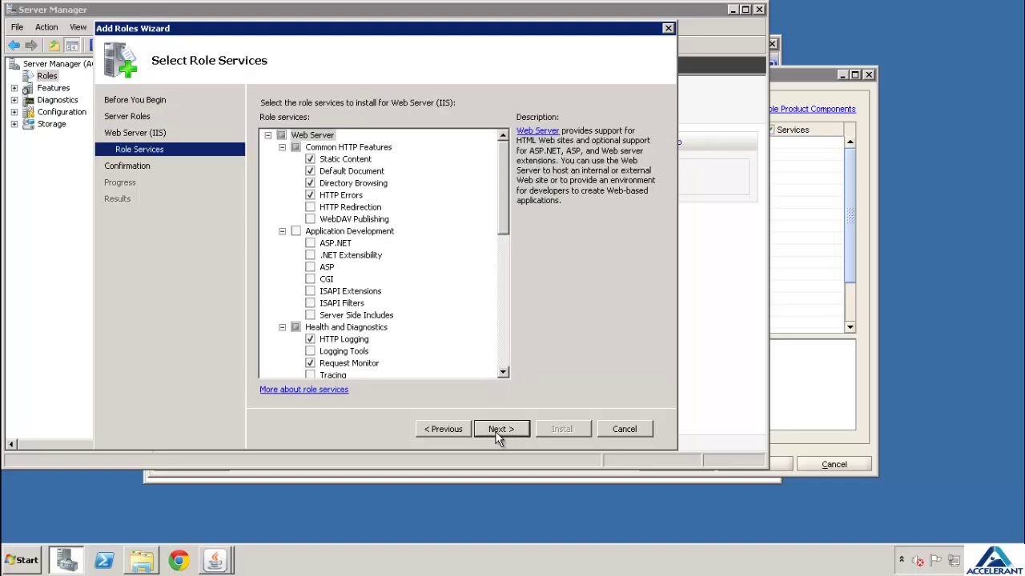
{"action": "left_click", "coordinate": [497, 430]}
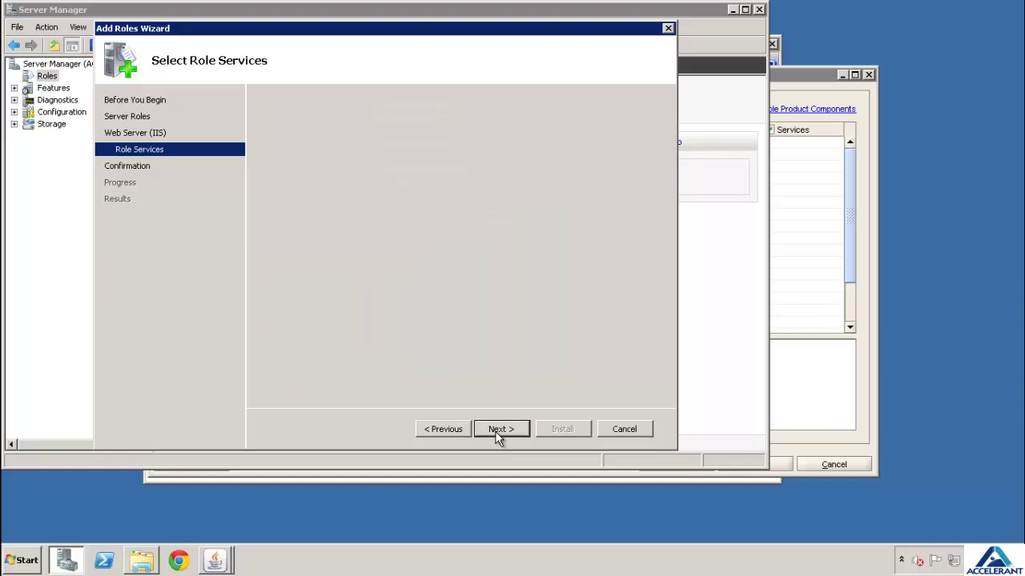
{"action": "left_click", "coordinate": [558, 432]}
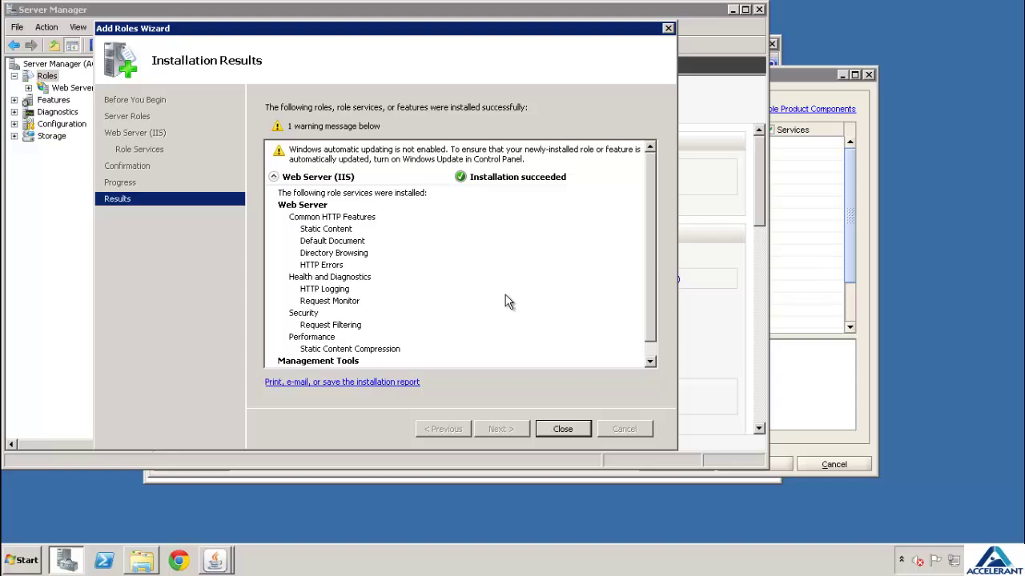
{"action": "left_click", "coordinate": [572, 429]}
{"action": "left_click", "coordinate": [824, 171]}
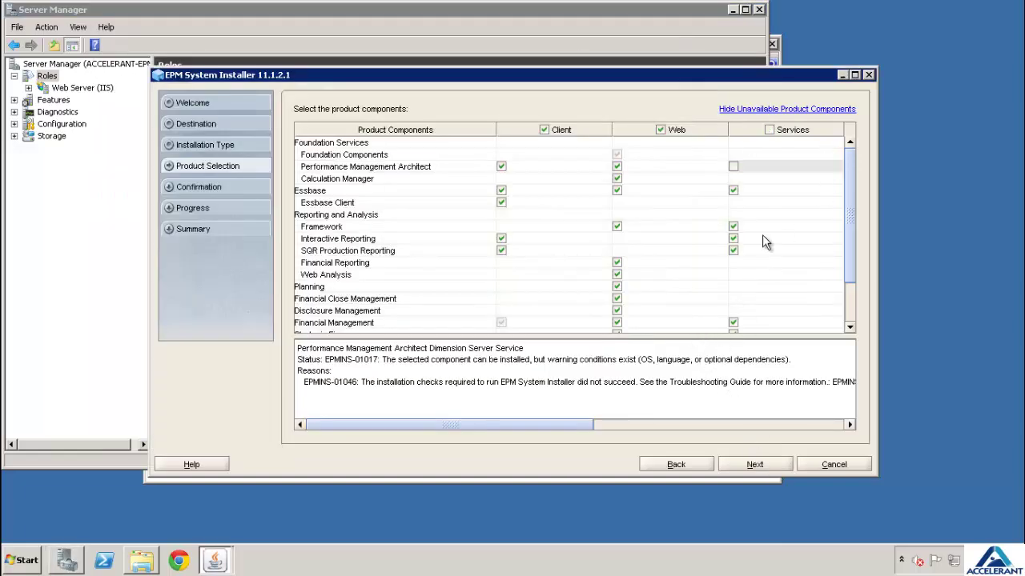
Close Server Manager and run the EPM installation with the selected components until all report Completed
{"action": "left_click", "coordinate": [759, 9]}
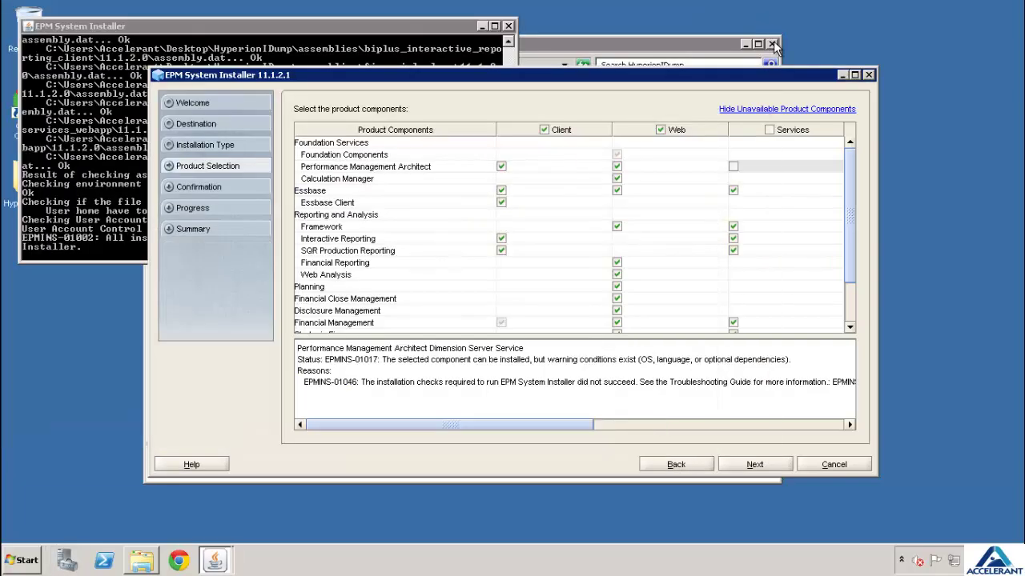
{"action": "left_click", "coordinate": [752, 467]}
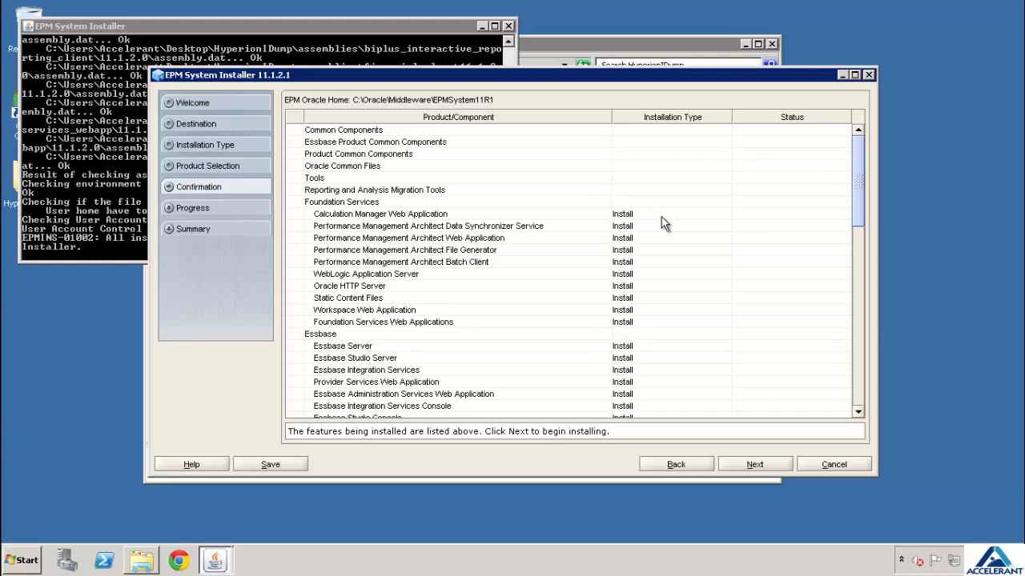
{"action": "left_click", "coordinate": [750, 465]}
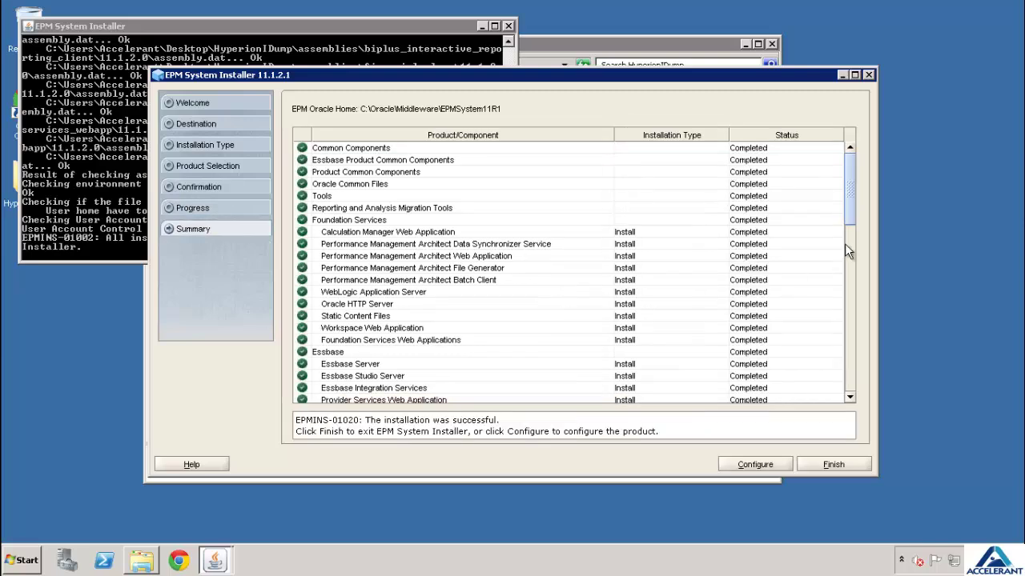
Launch EPM System Configurator, which proposes new instance epmsystem1 under user_projects
{"action": "left_click_drag", "start_coordinate": [852, 210], "coordinate": [842, 175]}
{"action": "left_click", "coordinate": [755, 465]}
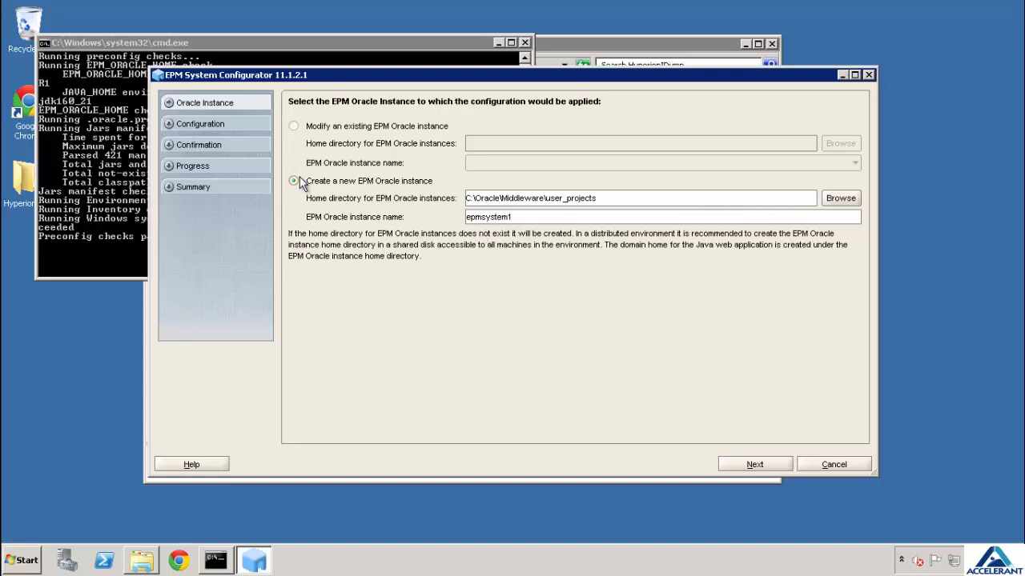
Accept the new epmsystem1 instance and begin filling in the Shared Services database service name
{"action": "left_click", "coordinate": [755, 465]}
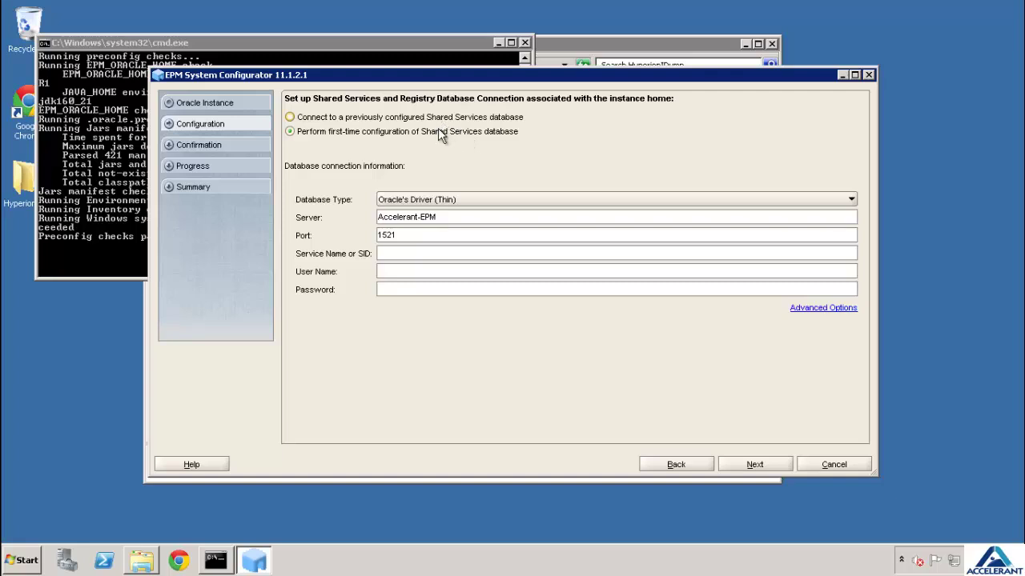
{"action": "left_click", "coordinate": [412, 254]}
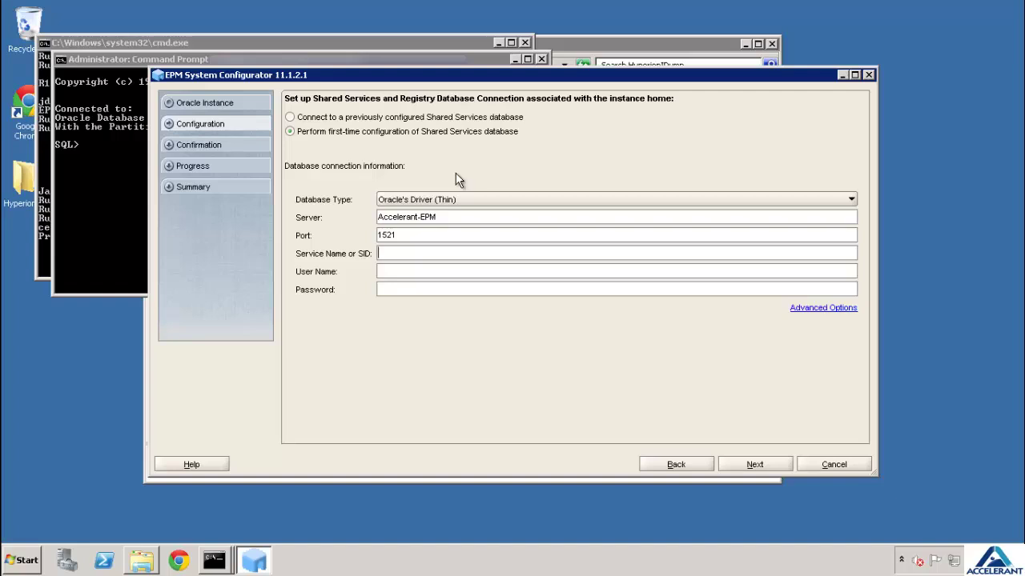
In SQL*Plus, create user epm_meta and grant it all privileges and SYSDBA
{"action": "left_click", "coordinate": [94, 181]}
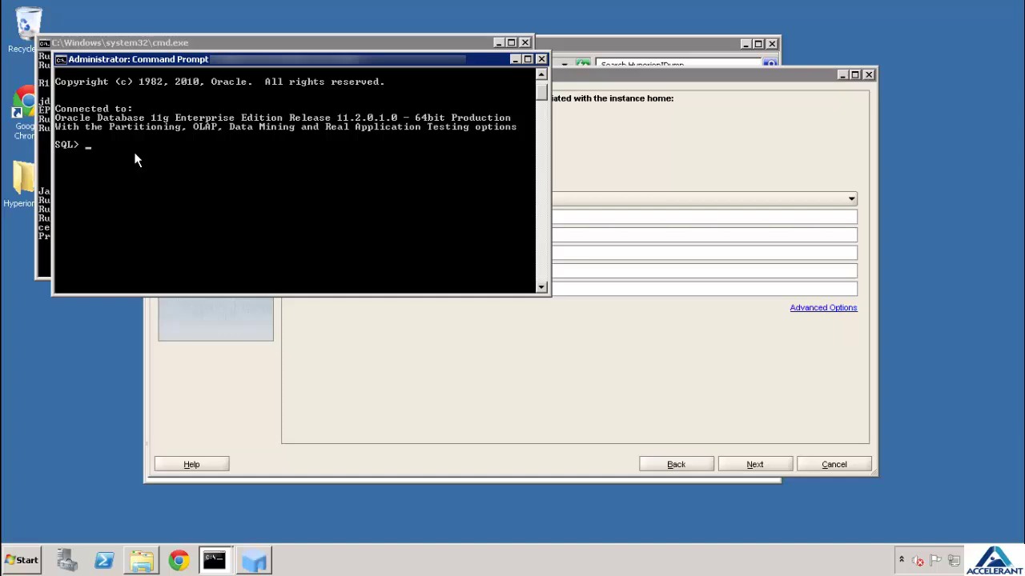
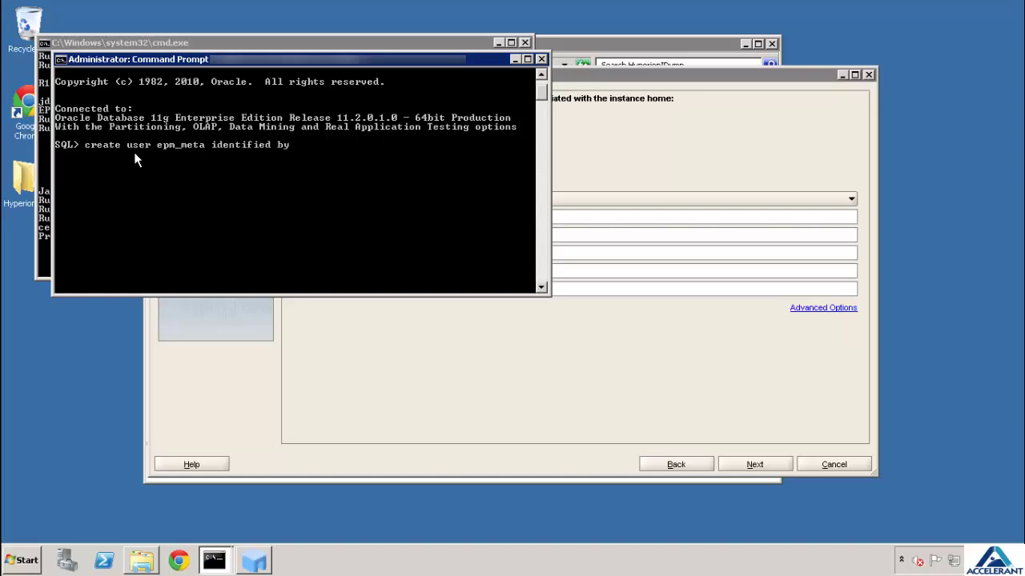
{"action": "type", "text": ";"}
{"action": "key", "text": "Return"}
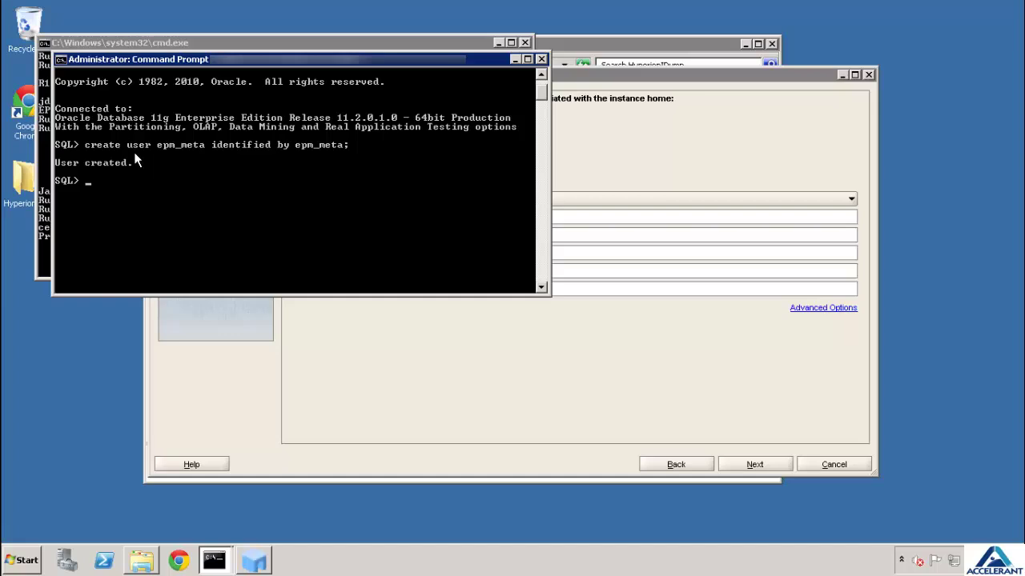
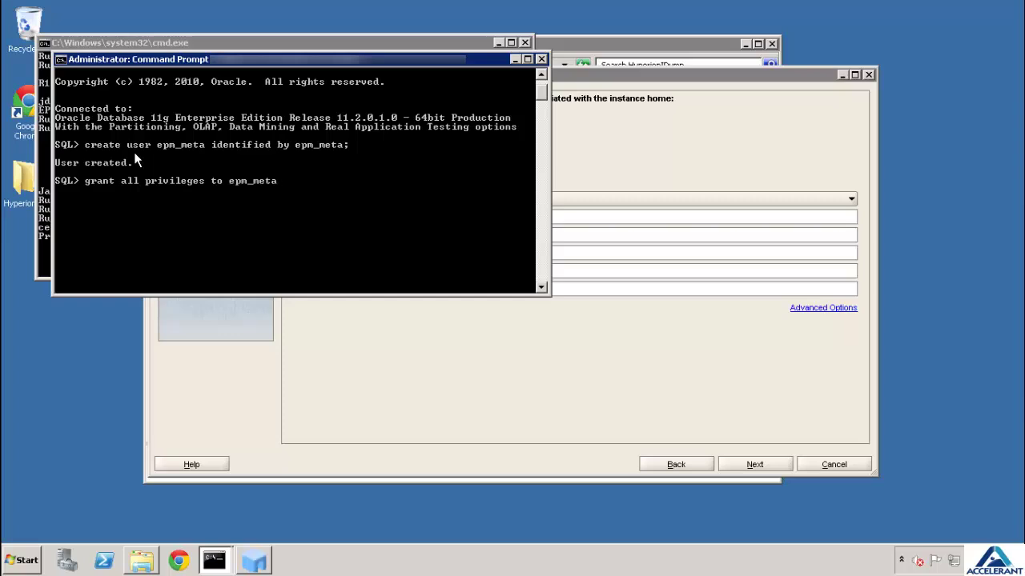
{"action": "type", "text": ";"}
{"action": "key", "text": "Return"}
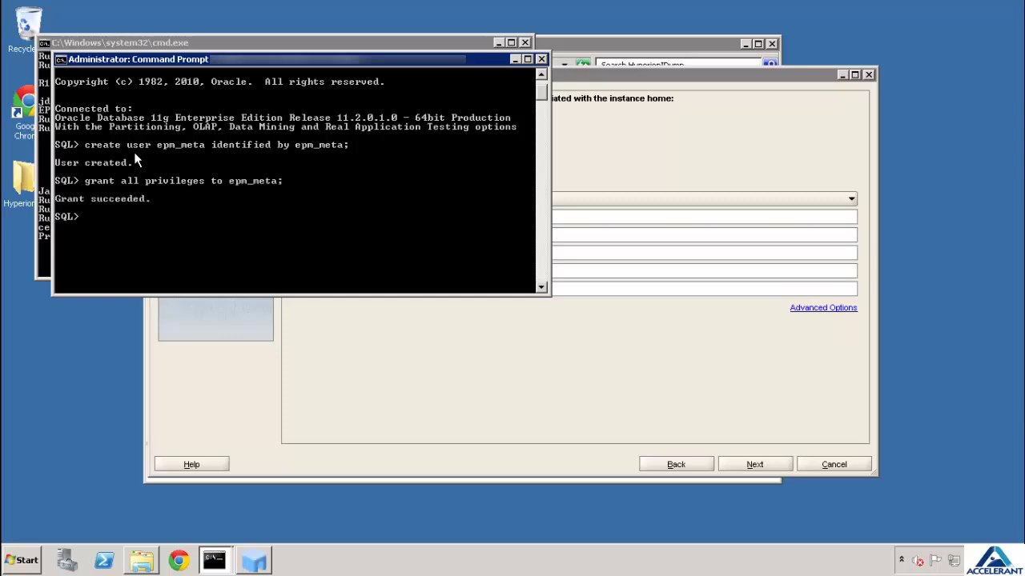
{"action": "type", "text": "grant all privile"}
{"action": "key", "text": "BackSpace"}
{"action": "key", "text": "BackSpace"}
{"action": "key", "text": "BackSpace"}
{"action": "key", "text": "BackSpace"}
{"action": "key", "text": "BackSpace"}
{"action": "key", "text": "BackSpace"}
{"action": "key", "text": "BackSpace"}
{"action": "key", "text": "BackSpace"}
{"action": "key", "text": "BackSpace"}
{"action": "key", "text": "BackSpace"}
{"action": "key", "text": "BackSpace"}
{"action": "key", "text": "BackSpace"}
{"action": "key", "text": "BackSpace"}
{"action": "key", "text": "BackSpace"}
{"action": "key", "text": "BackSpace"}
{"action": "key", "text": "BackSpace"}
{"action": "key", "text": "BackSpace"}
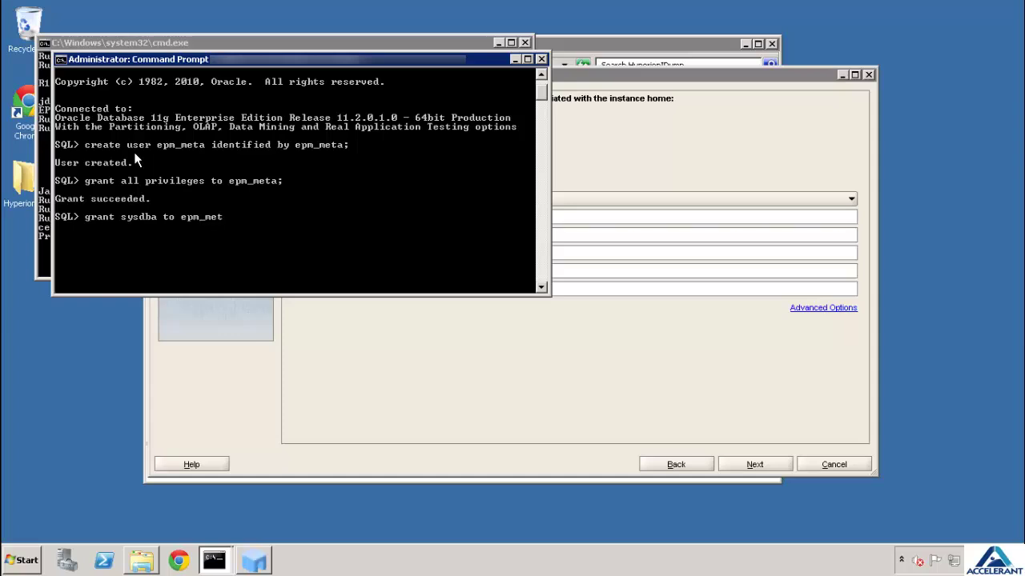
{"action": "key", "text": "Return"}
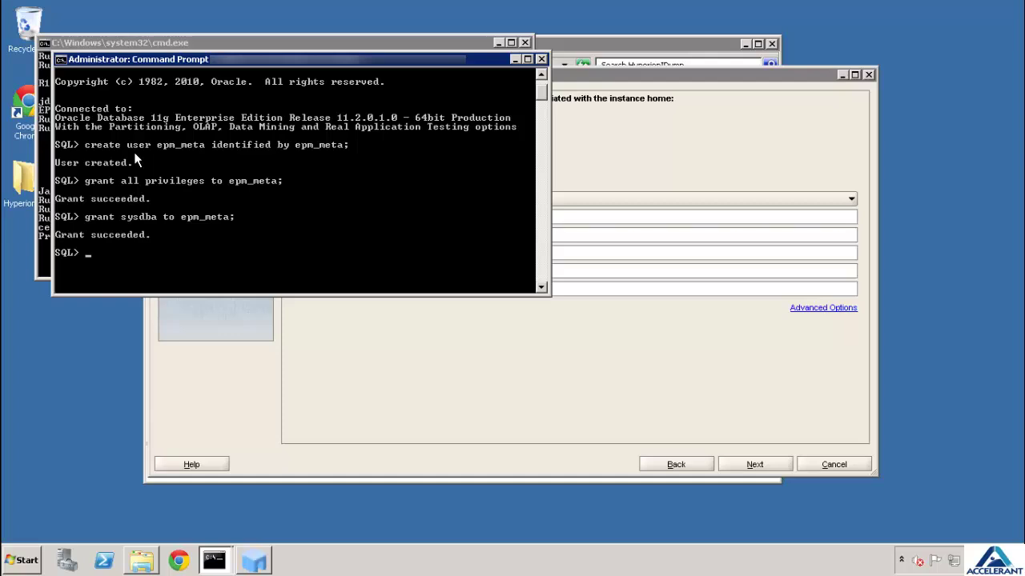
Connect Shared Services to SID orcl as user epm_meta with its password
{"action": "left_click", "coordinate": [594, 112]}
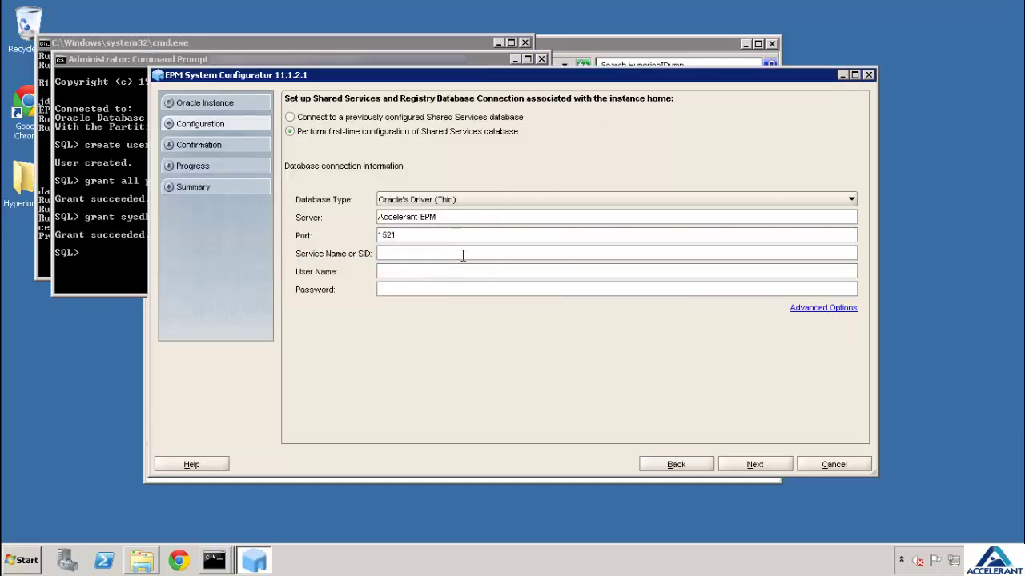
{"action": "type", "text": "orcl"}
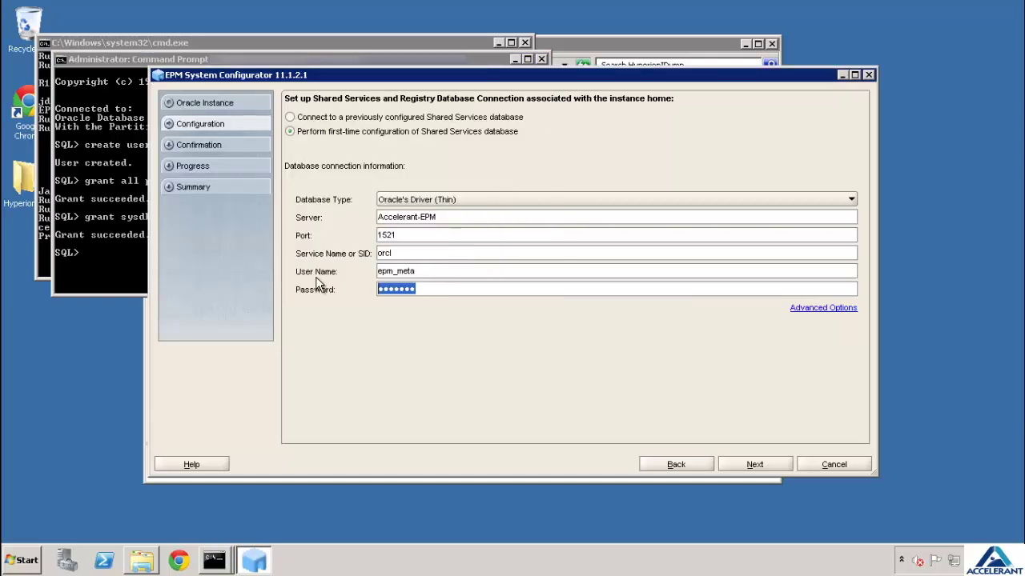
{"action": "type", "text": "password"}
{"action": "left_click", "coordinate": [738, 464]}
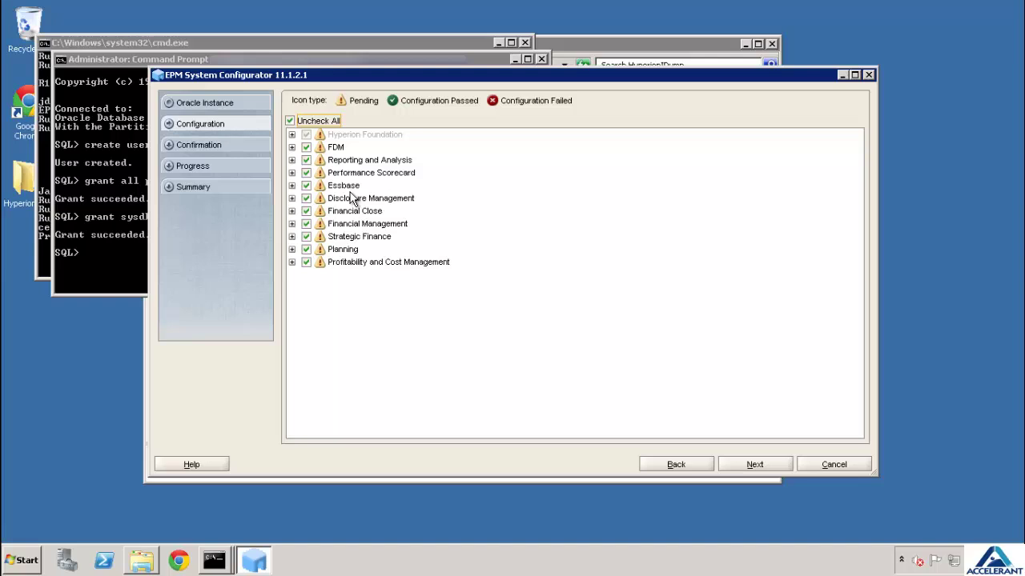
Accept the product list, common settings and shared database settings as they are
{"action": "left_click", "coordinate": [753, 464]}
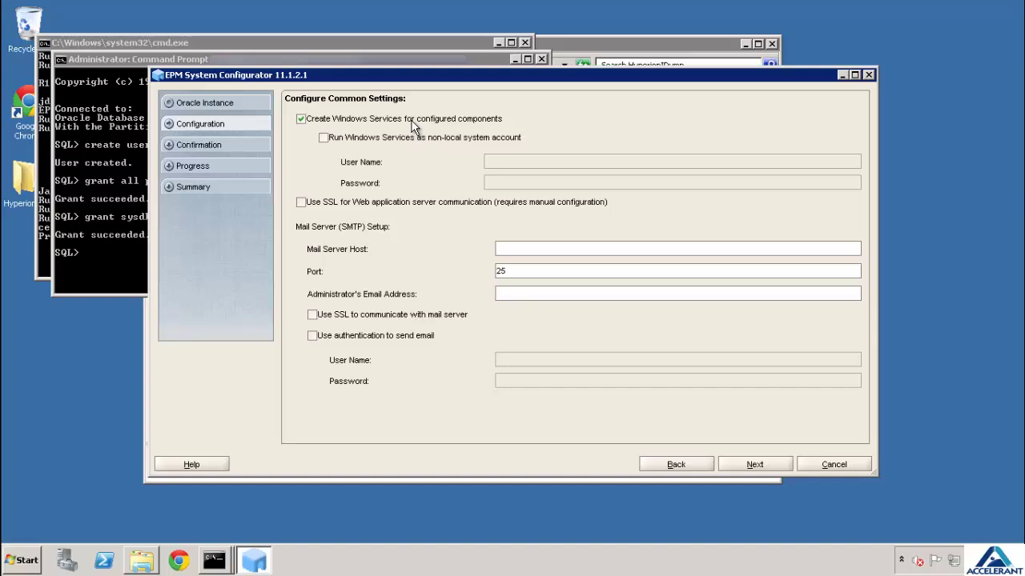
{"action": "left_click", "coordinate": [756, 472]}
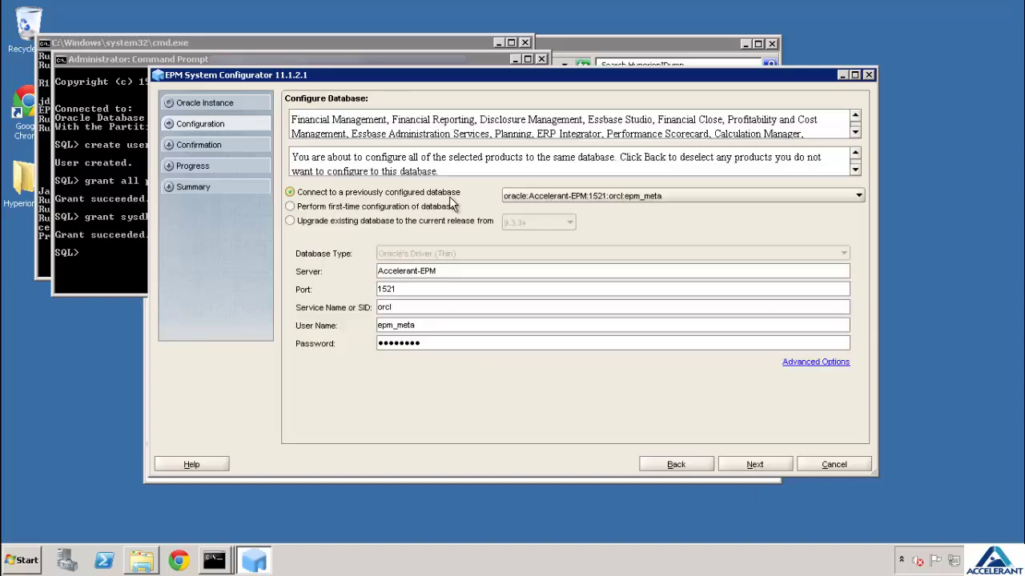
{"action": "left_click", "coordinate": [775, 464]}
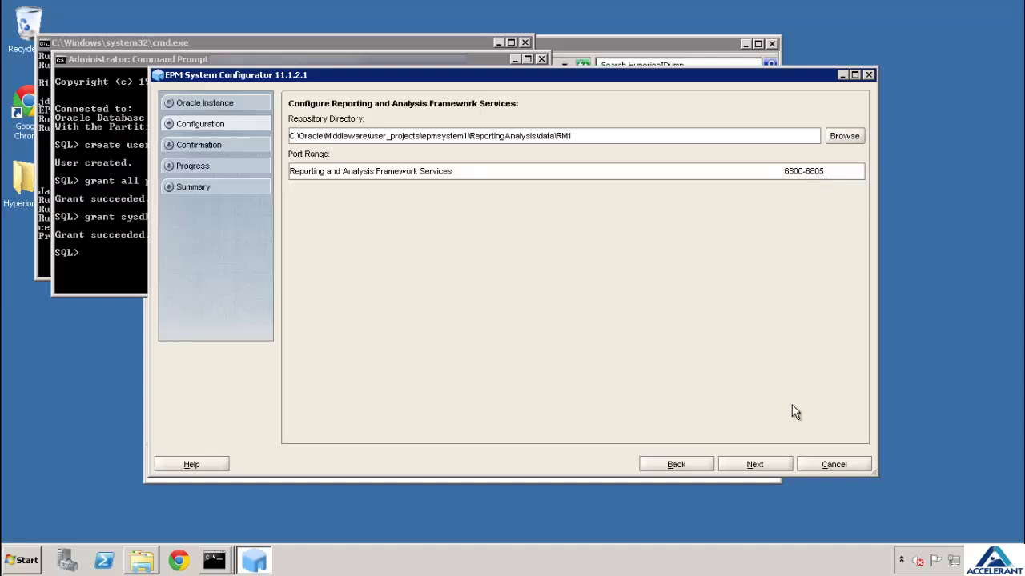
Keep the RM1 repository directory and ports 6800-6805 for Reporting and Analysis
{"action": "left_click", "coordinate": [778, 467]}
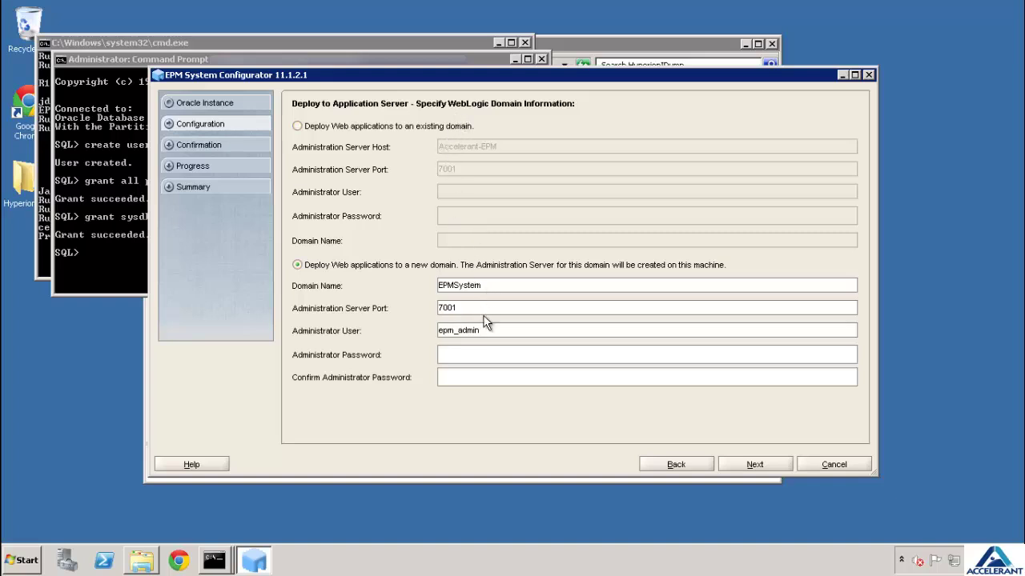
Set the EPMSystem domain administrator to admin, then enter and confirm its password
{"action": "left_click_drag", "start_coordinate": [484, 330], "coordinate": [365, 319]}
{"action": "key", "text": "Tab"}
{"action": "left_click", "coordinate": [769, 464]}
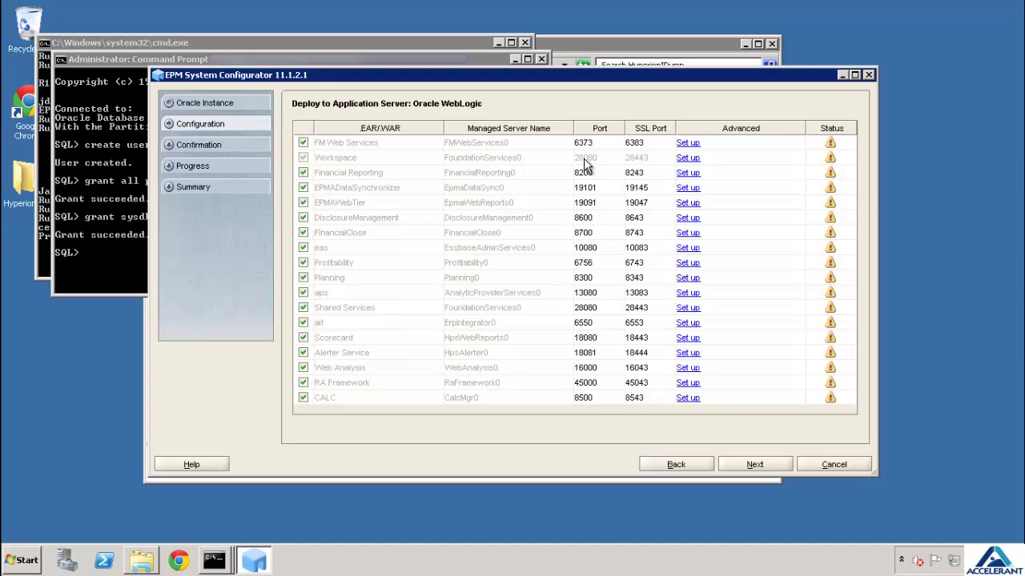
Accept the default WebLogic deployment ports to reach the Essbase Studio datafile location page
{"action": "left_click", "coordinate": [761, 465]}
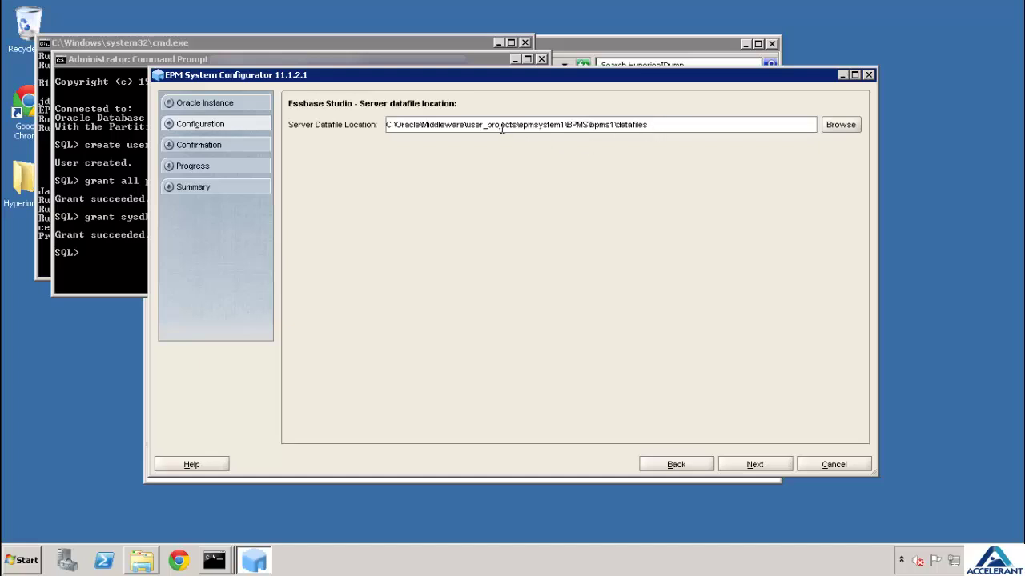
Keep the Essbase Studio datafile location C:\Oracle\Middleware\user_projects\epmsystem1\BPMS\bpms1\datafiles
{"action": "left_click_drag", "start_coordinate": [502, 125], "coordinate": [649, 128]}
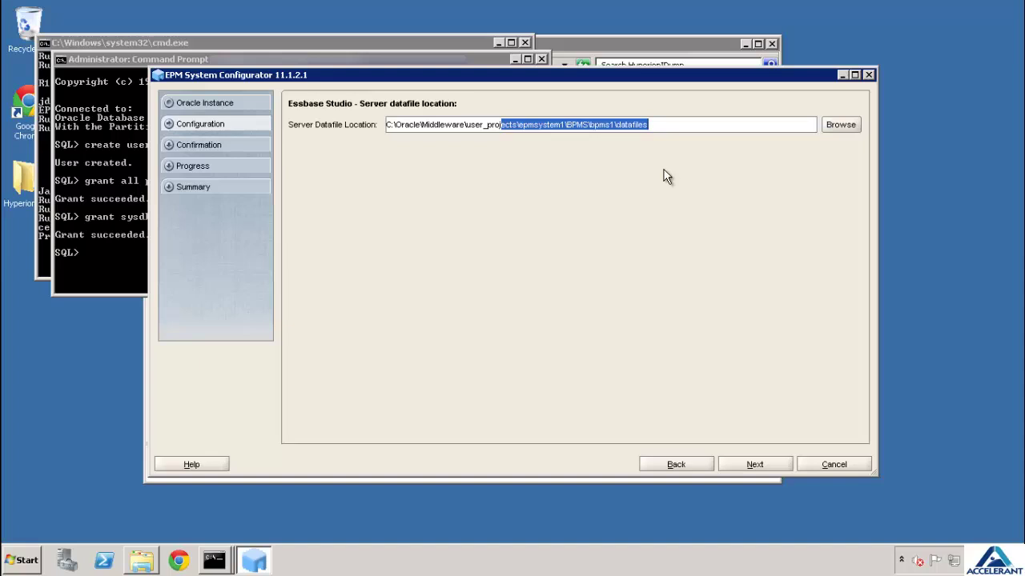
{"action": "left_click", "coordinate": [670, 125]}
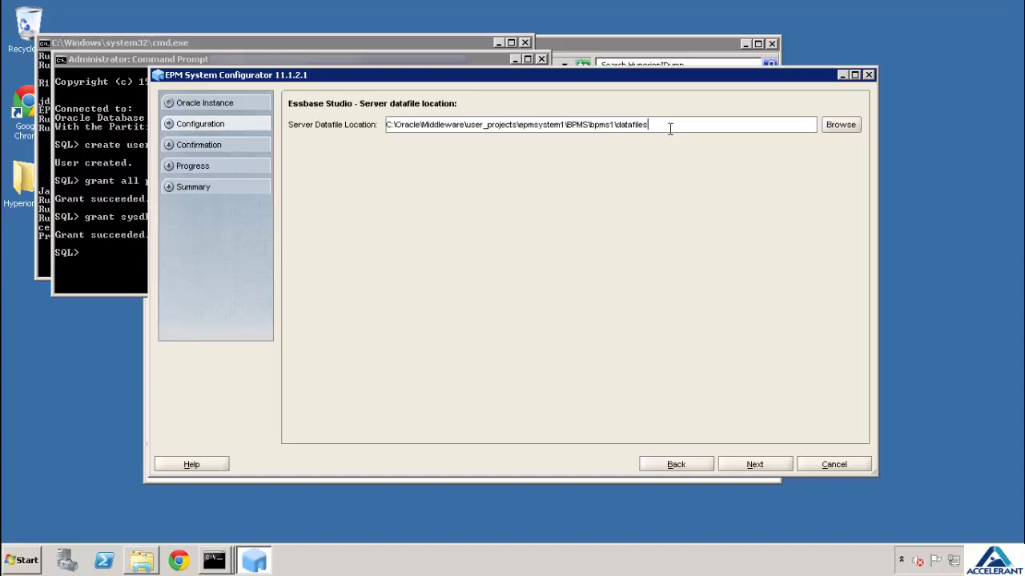
{"action": "left_click", "coordinate": [755, 466]}
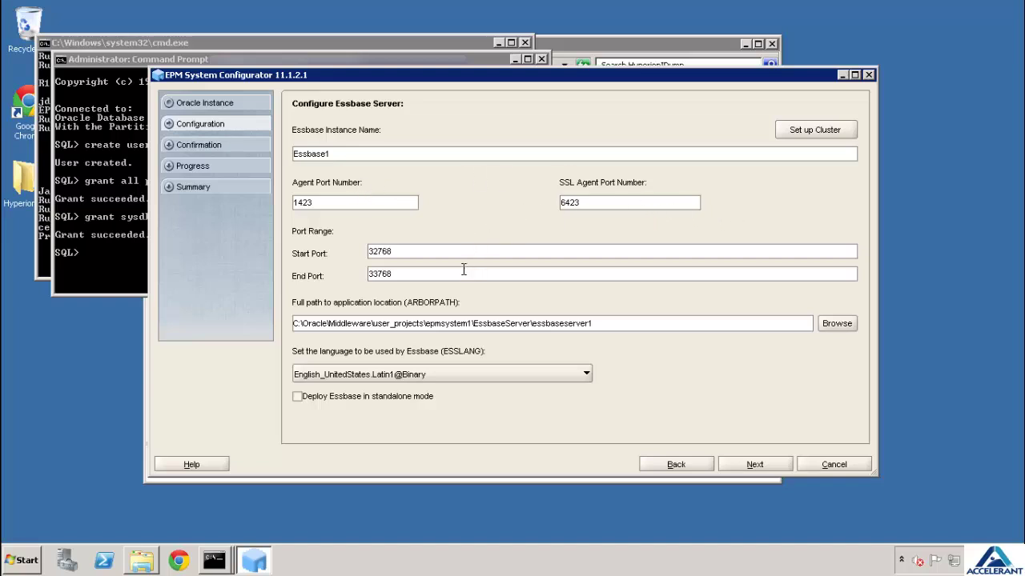
Accept default Scorecard attachment folder, Strategic Finance data folder, web services and IR Services port range
{"action": "left_click", "coordinate": [766, 466]}
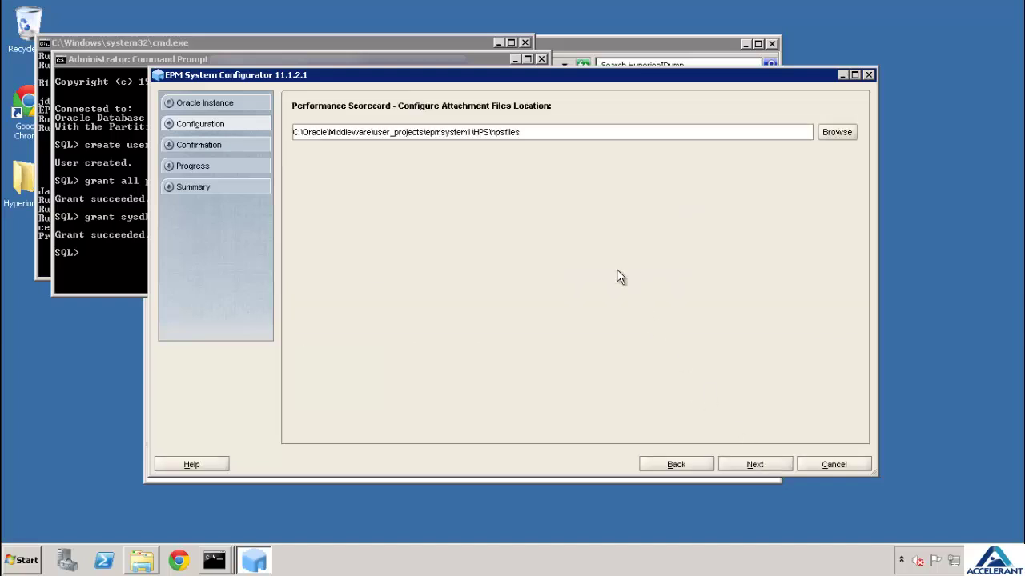
{"action": "left_click", "coordinate": [761, 475]}
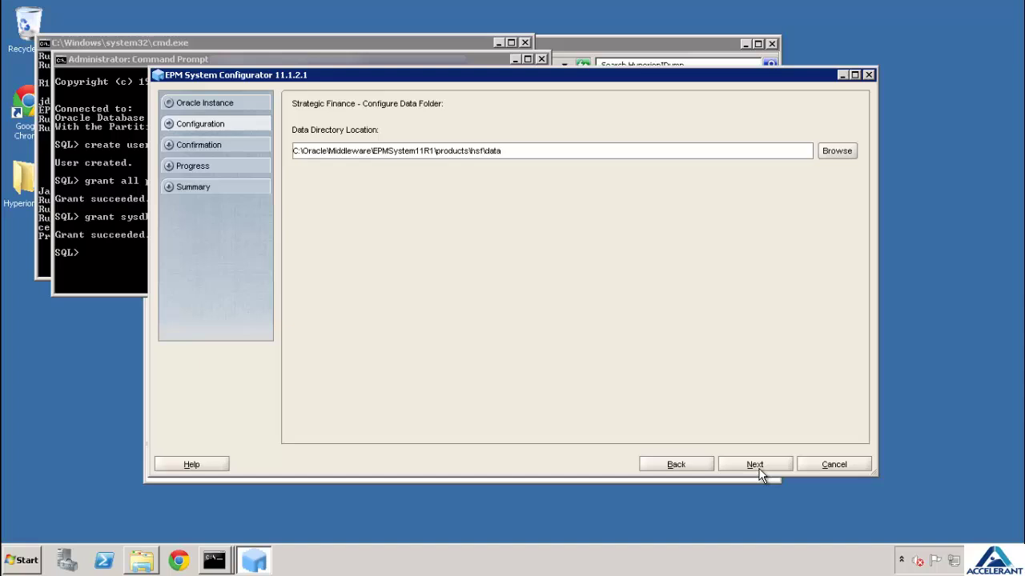
{"action": "left_click", "coordinate": [761, 476]}
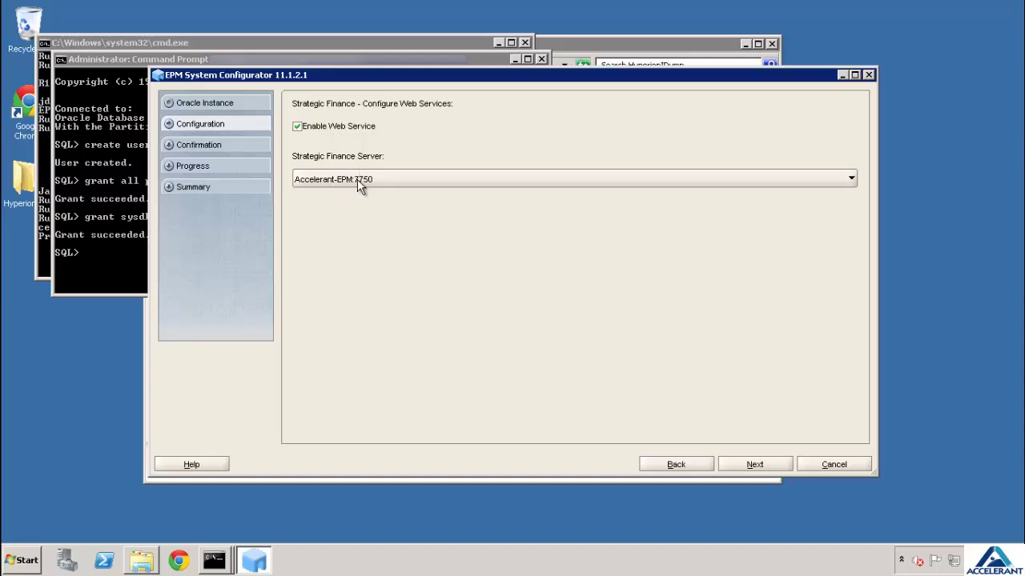
{"action": "left_click", "coordinate": [751, 465]}
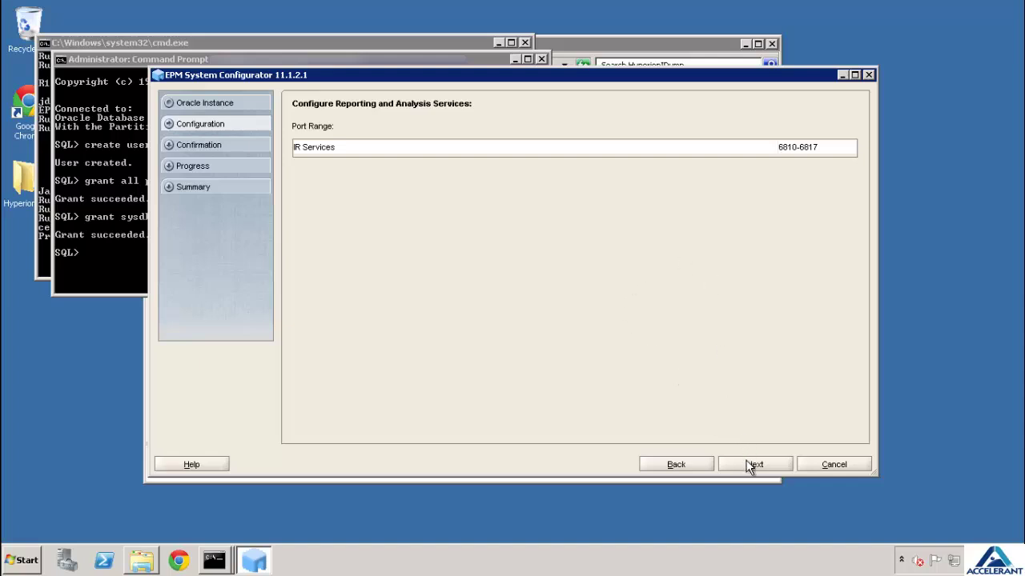
{"action": "left_click", "coordinate": [751, 466]}
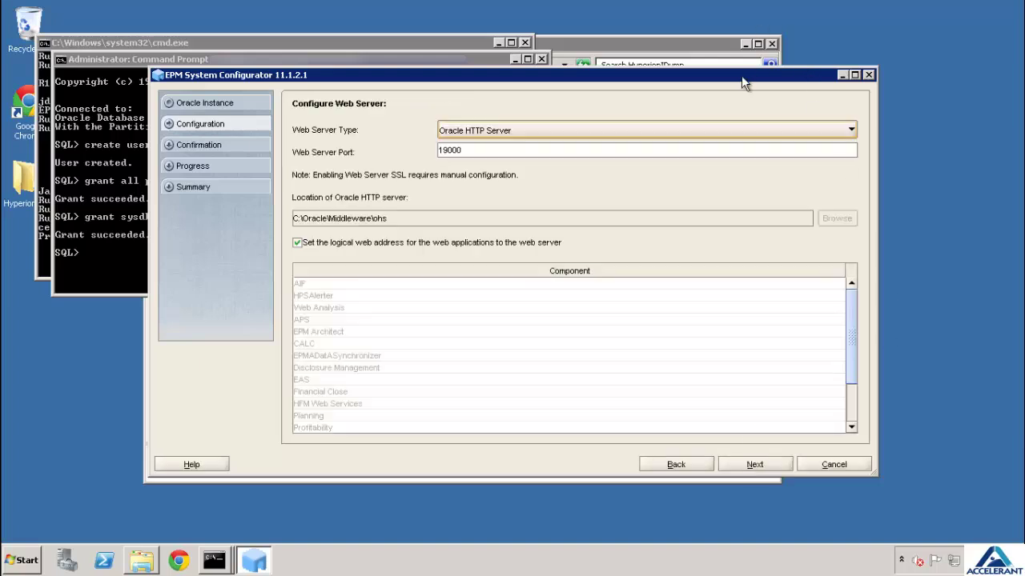
Switch the web server type from Oracle HTTP Server to Internet Information Services on port 80
{"action": "left_click", "coordinate": [574, 131]}
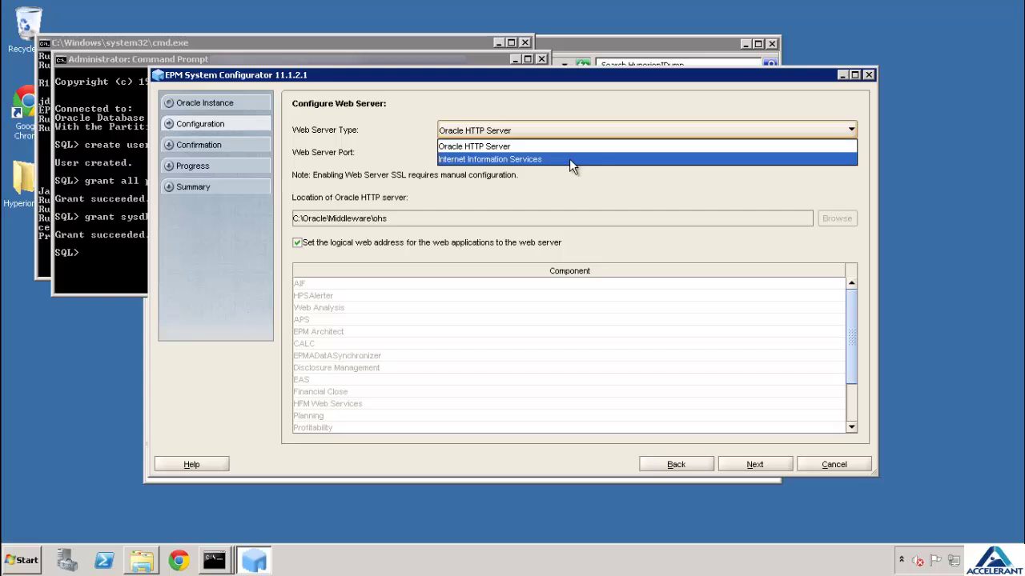
{"action": "key", "text": "Return"}
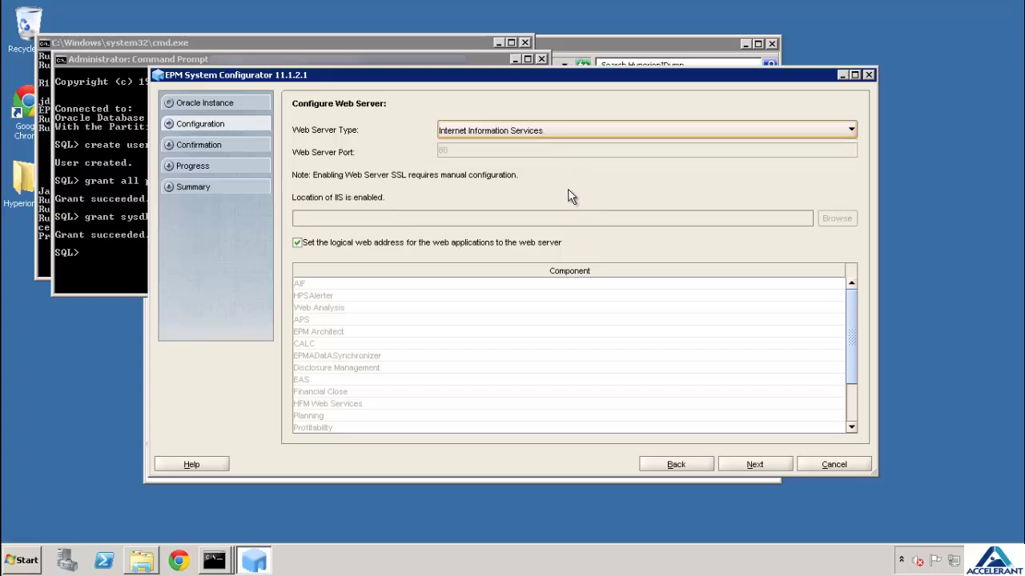
{"action": "left_click", "coordinate": [753, 466]}
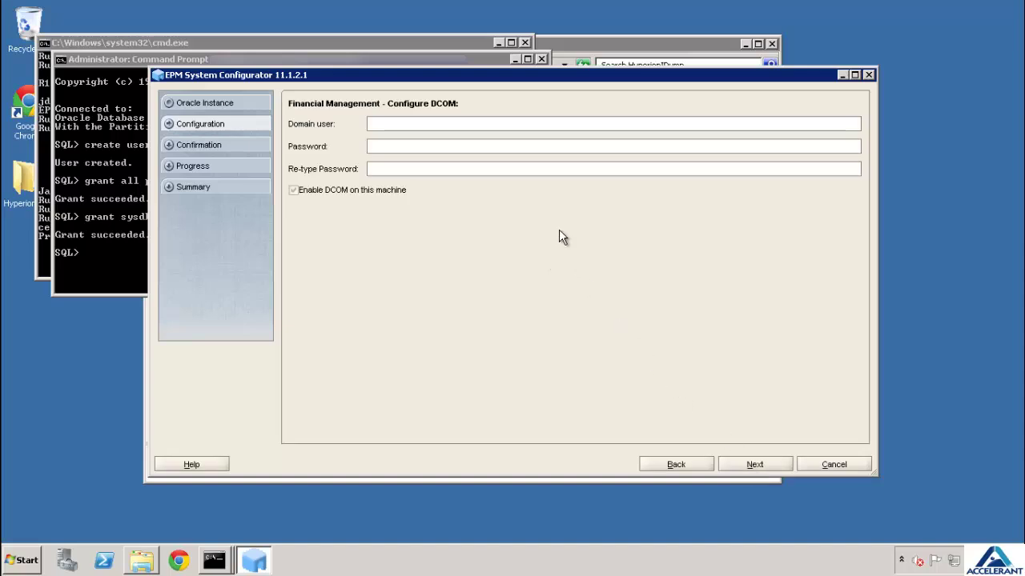
Enter the DCOM domain user account and its password twice on the Configure DCOM page
{"action": "left_click", "coordinate": [446, 124]}
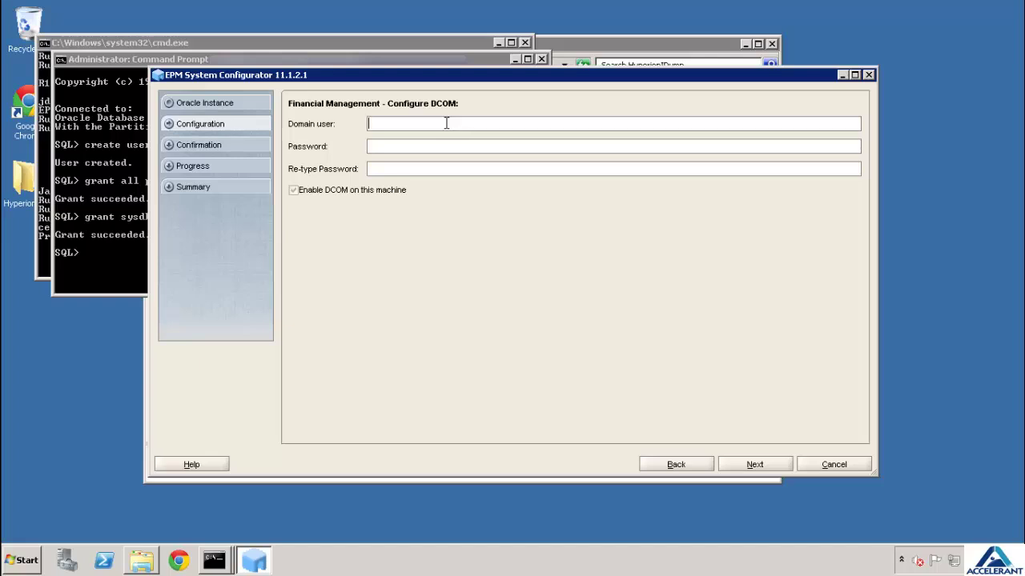
{"action": "type", "text": "Accelerant-EPM"}
{"action": "key", "text": "Tab"}
{"action": "type", "text": "\\Accelerant"}
{"action": "key", "text": "Tab"}
{"action": "type", "text": "*************"}
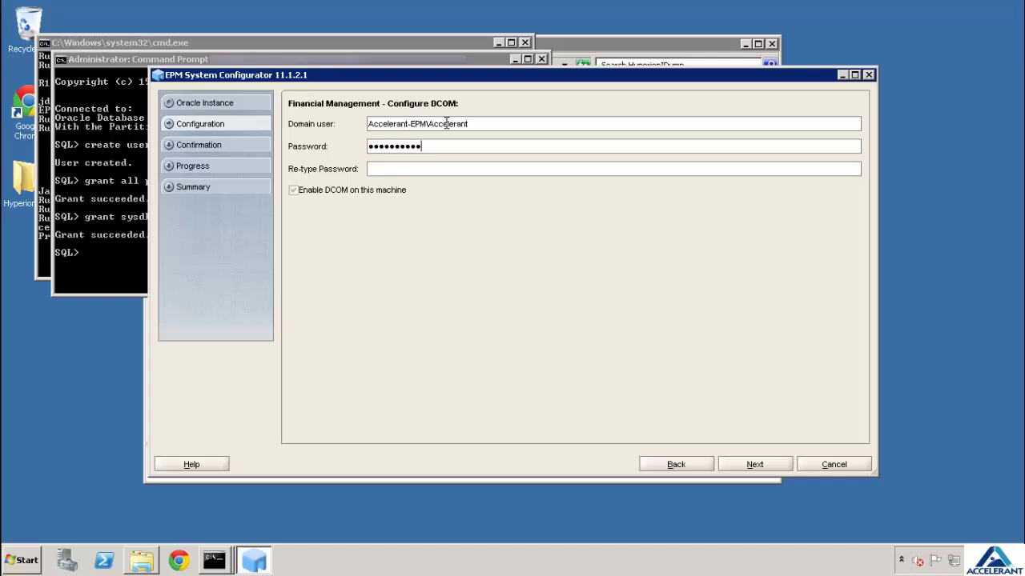
{"action": "type", "text": "*"}
{"action": "key", "text": "Tab"}
{"action": "type", "text": "**************"}
{"action": "left_click", "coordinate": [753, 464]}
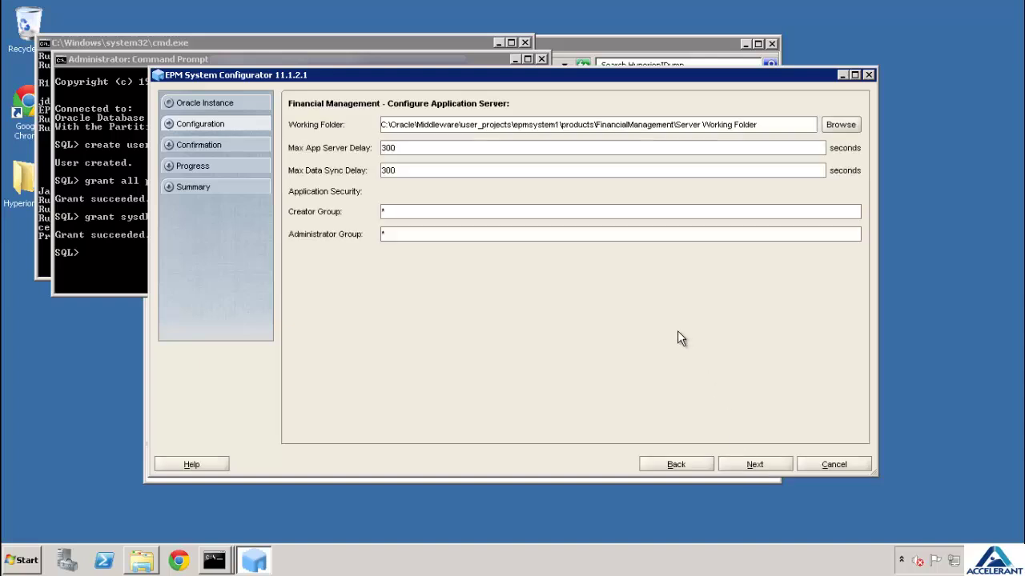
Skip cluster setup and register the Accelerant-EPM server for Financial Management
{"action": "left_click", "coordinate": [755, 464]}
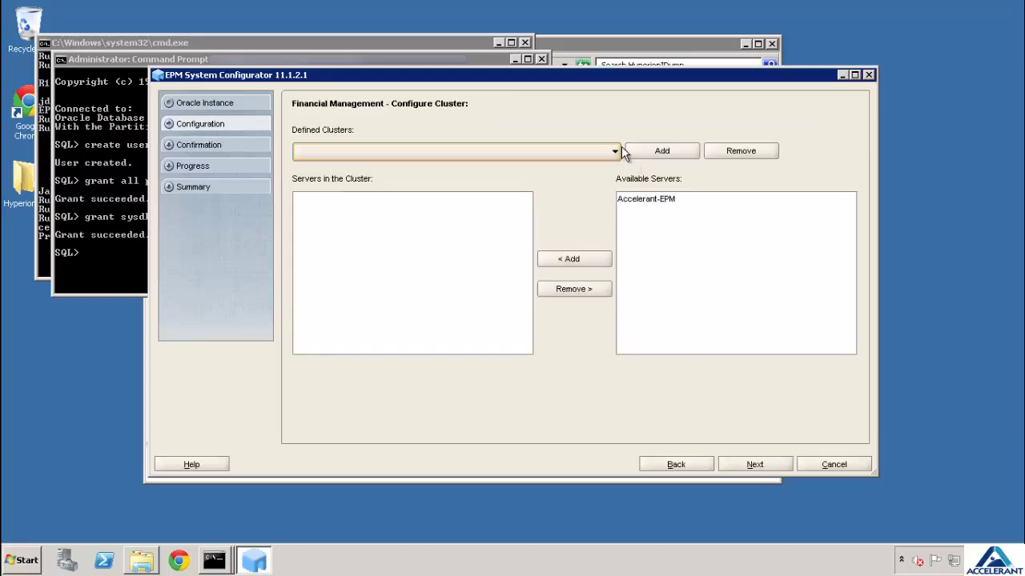
{"action": "left_click", "coordinate": [651, 199]}
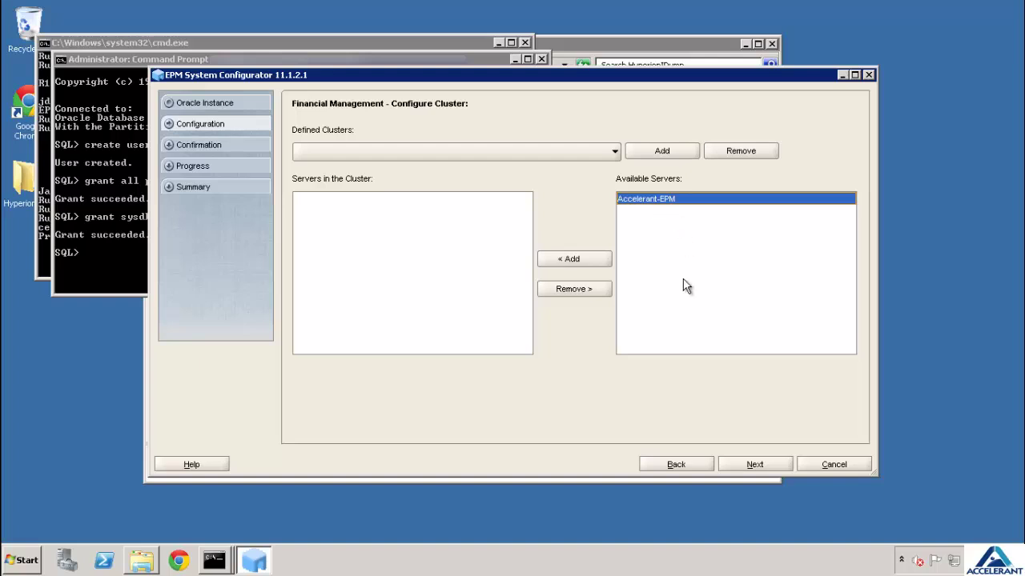
{"action": "left_click", "coordinate": [752, 466]}
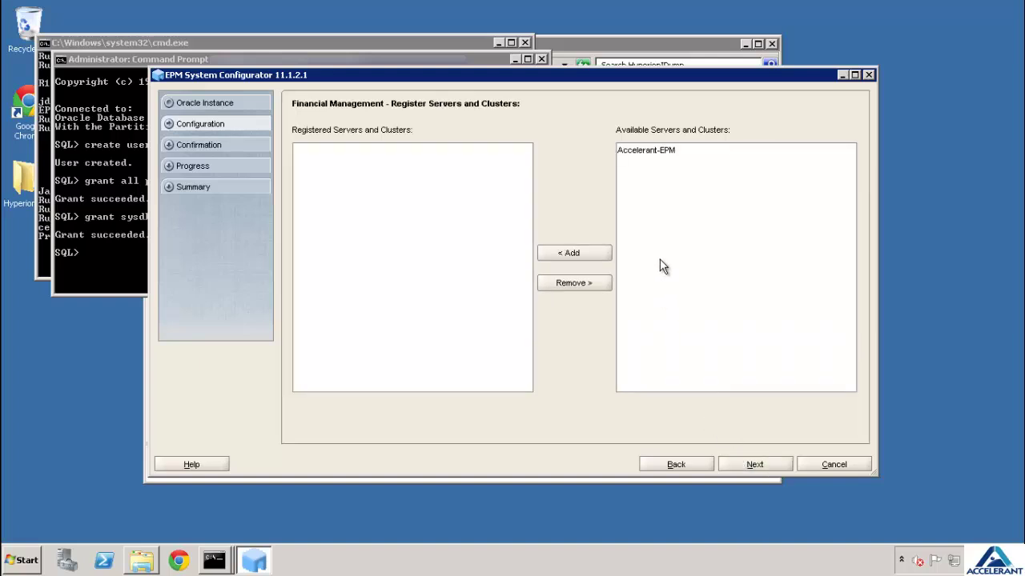
{"action": "left_click", "coordinate": [650, 152]}
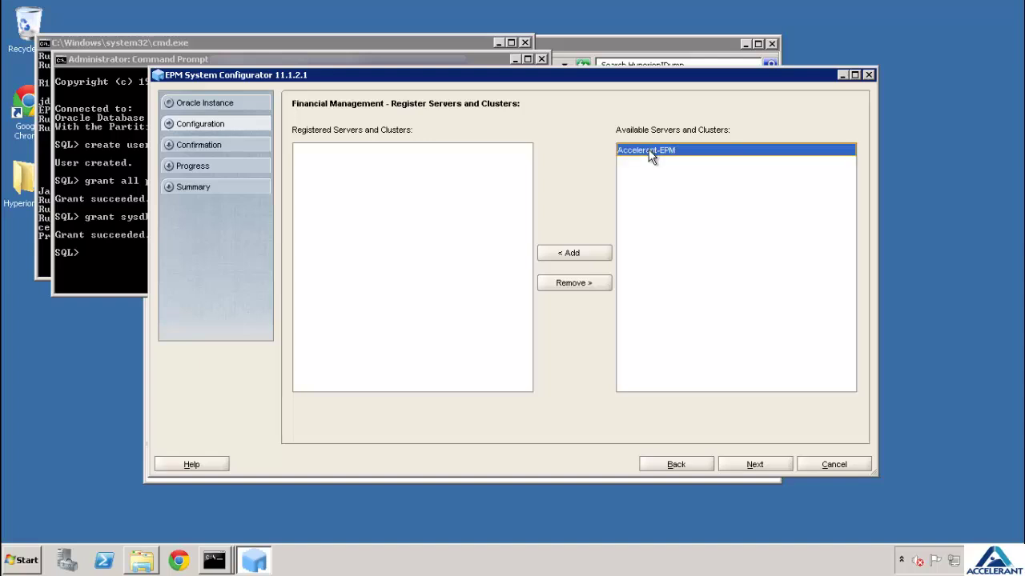
{"action": "left_click", "coordinate": [597, 251]}
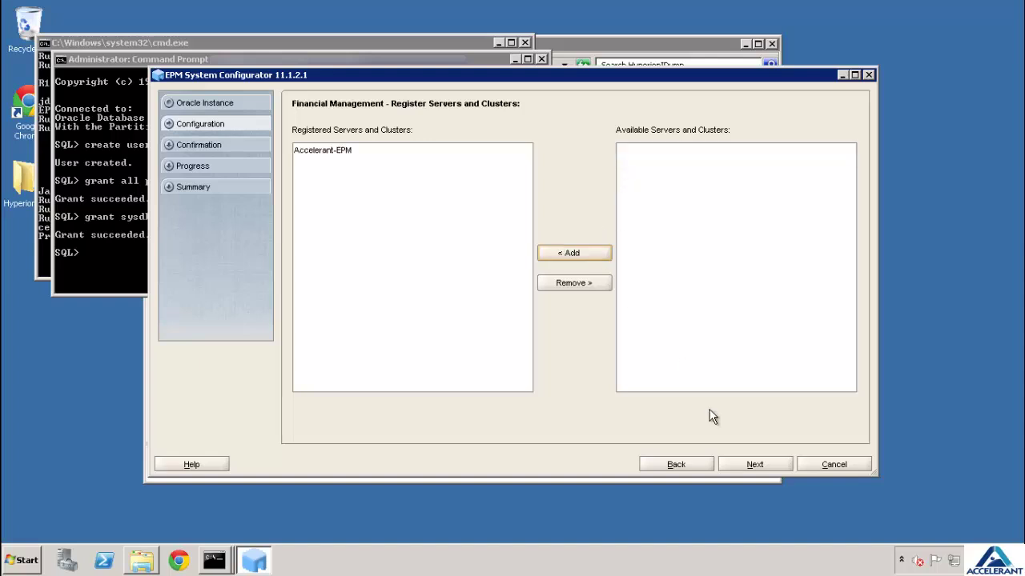
{"action": "left_click", "coordinate": [746, 467]}
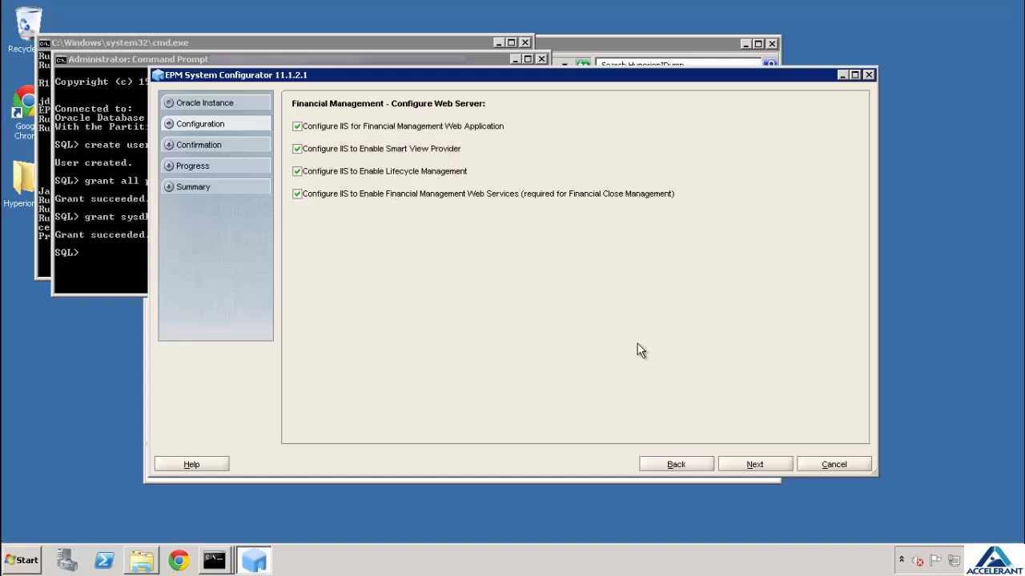
Accept the default IIS, Smart View, Life Cycle Management and web services settings
{"action": "left_click", "coordinate": [755, 465]}
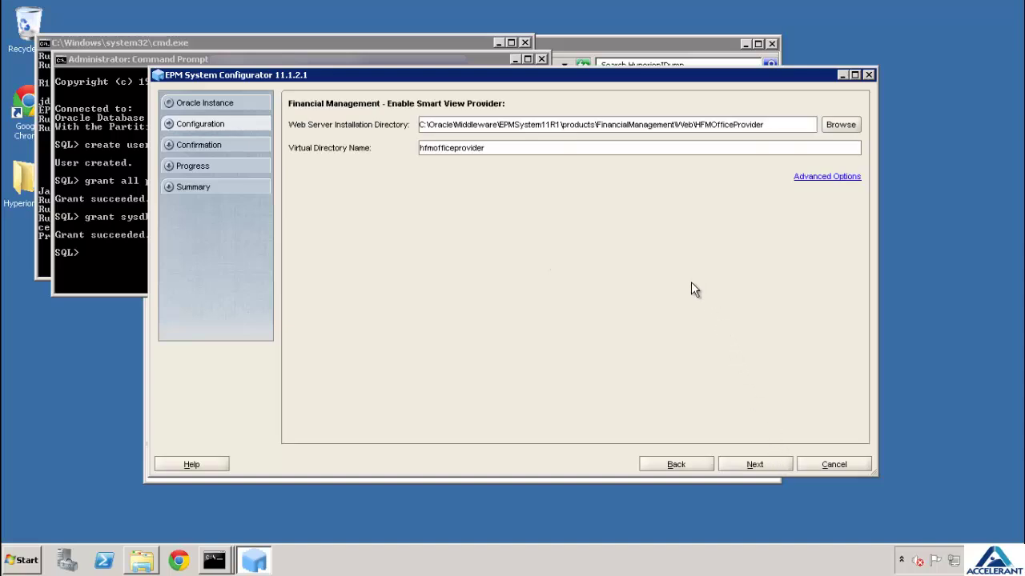
{"action": "left_click", "coordinate": [752, 464]}
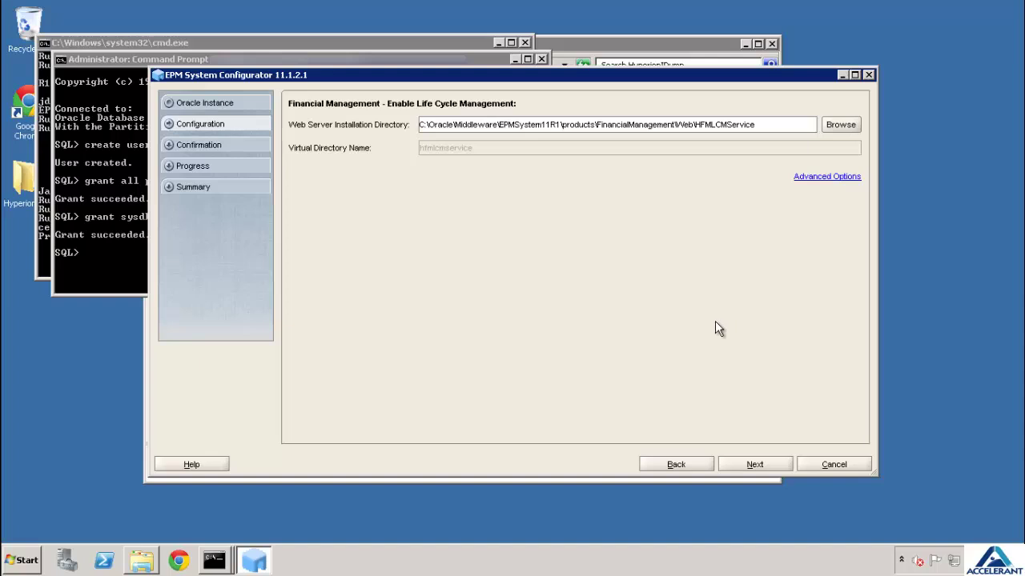
{"action": "left_click", "coordinate": [754, 465]}
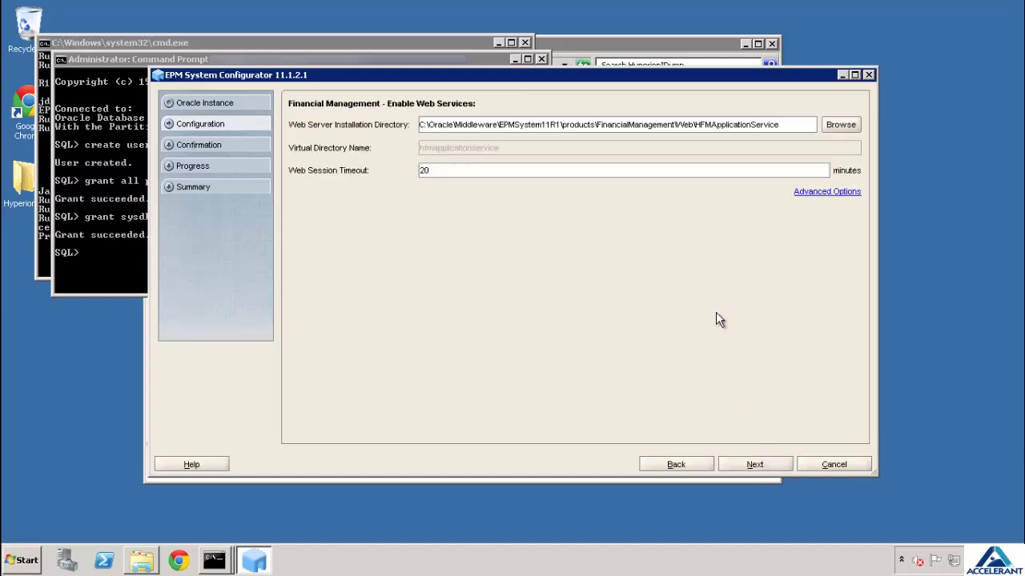
{"action": "left_click", "coordinate": [767, 465]}
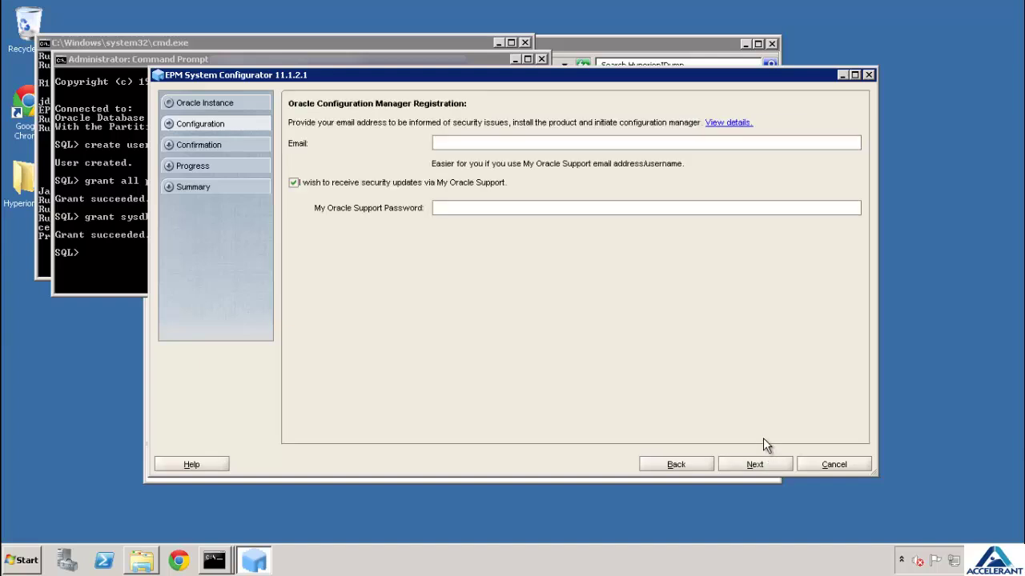
Leave My Oracle Support security updates unchecked and confirm proceeding without an e-mail address
{"action": "left_click", "coordinate": [491, 187]}
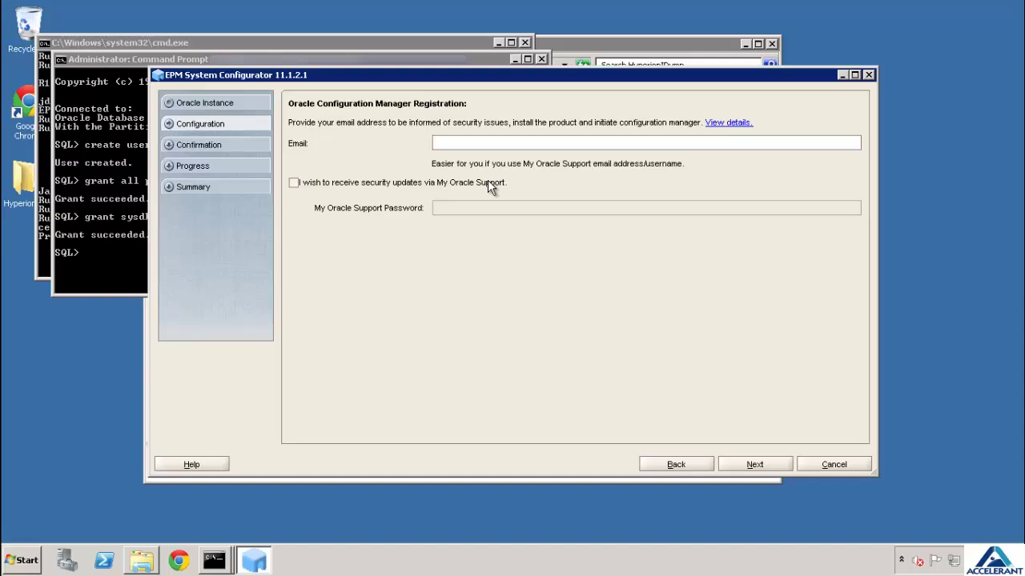
{"action": "left_click", "coordinate": [491, 187]}
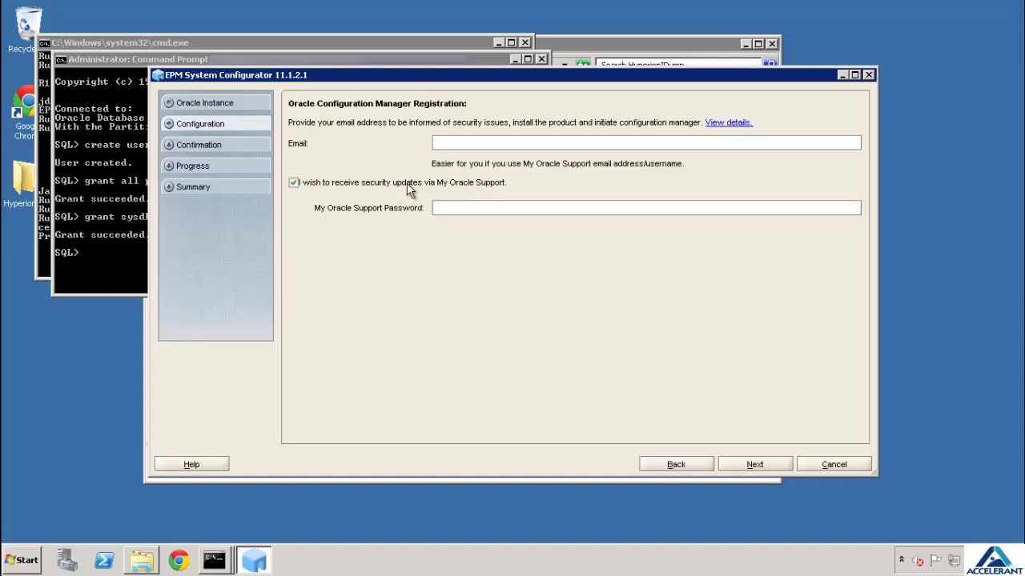
{"action": "left_click", "coordinate": [495, 206]}
{"action": "left_click", "coordinate": [501, 190]}
{"action": "left_click", "coordinate": [788, 466]}
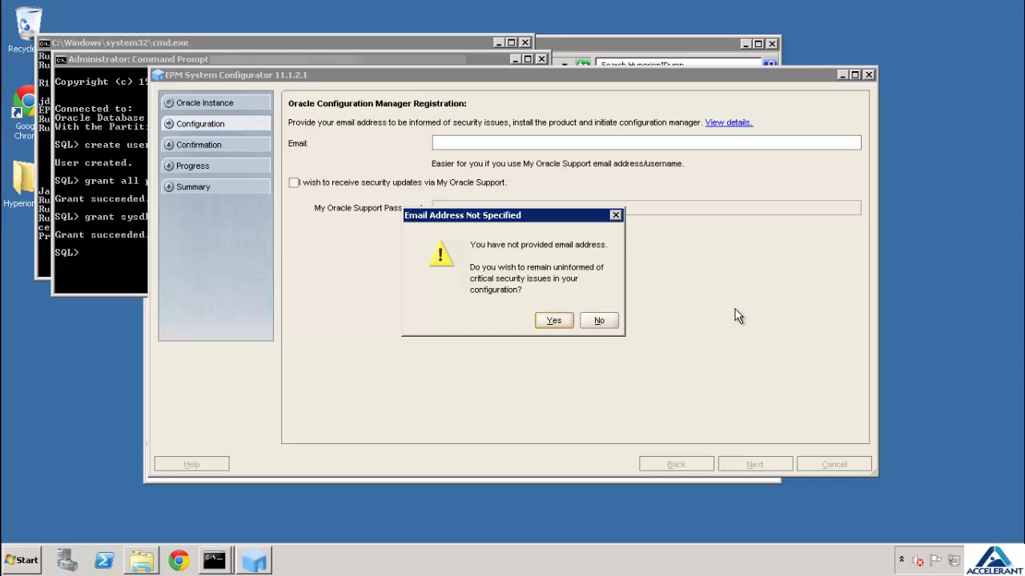
{"action": "left_click", "coordinate": [558, 320]}
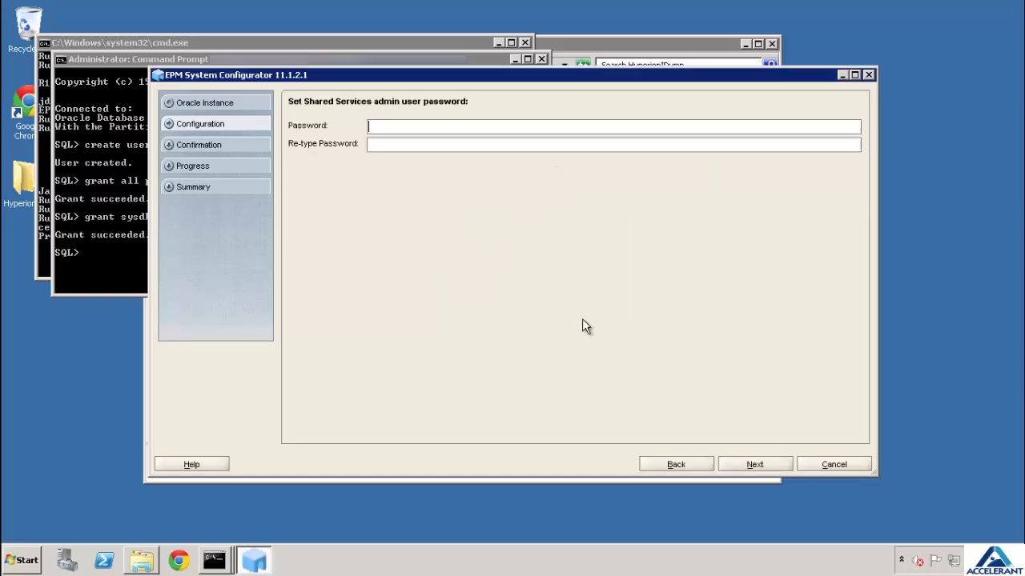
Enter the Shared Services admin password and pass the Deploy to SOA notice to reach Confirmation
{"action": "left_click", "coordinate": [522, 126]}
{"action": "type", "text": "******************"}
{"action": "left_click", "coordinate": [754, 467]}
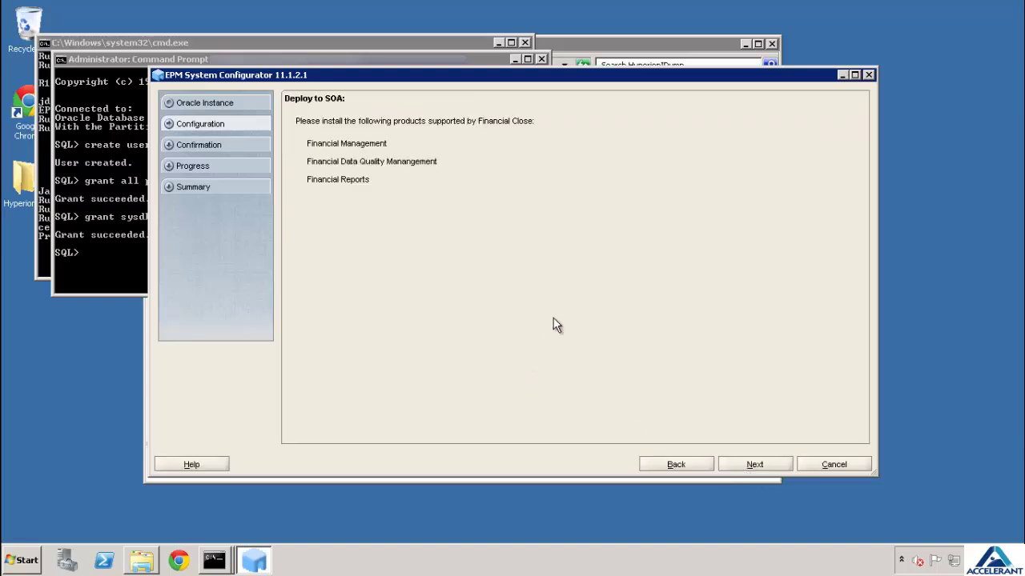
{"action": "left_click", "coordinate": [773, 464]}
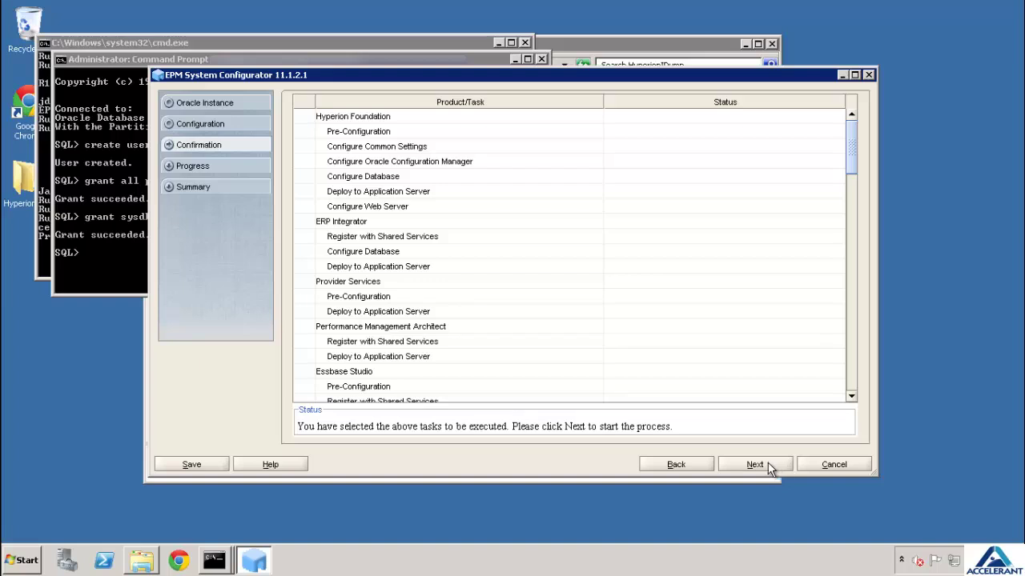
Run every listed configuration task to Completed, then close the configurator with Finish
{"action": "left_click", "coordinate": [767, 463]}
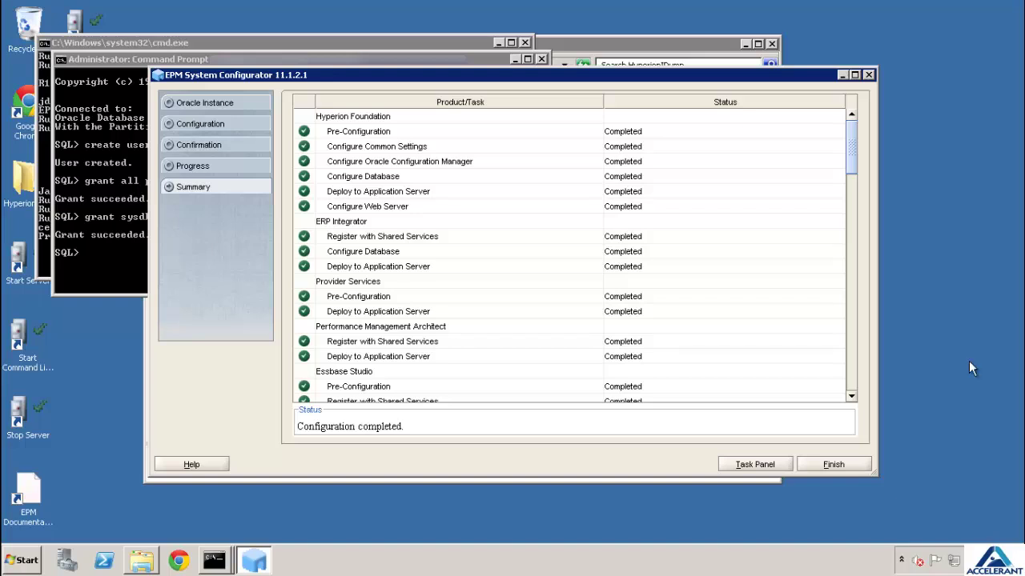
{"action": "left_click", "coordinate": [832, 465]}
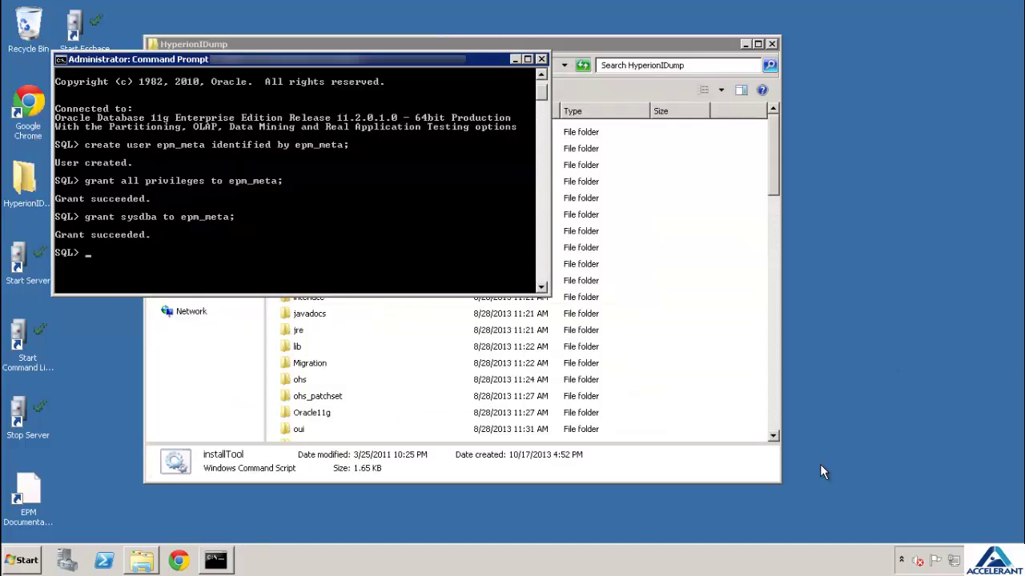
Close the HyperionIDump folder, minimize the command prompt and open Task Manager from the taskbar
{"action": "left_click", "coordinate": [770, 43]}
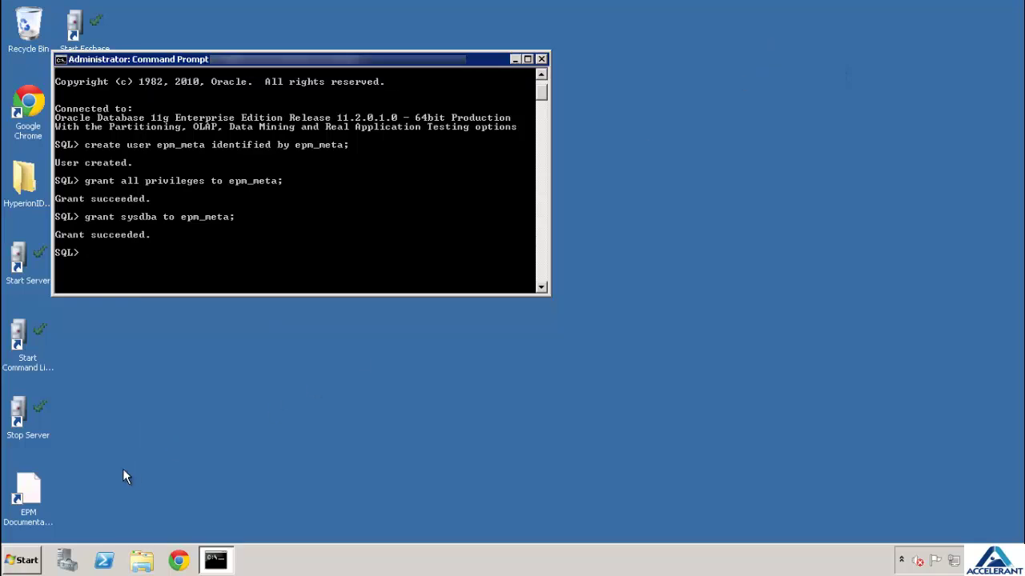
{"action": "left_click", "coordinate": [516, 61]}
{"action": "right_click", "coordinate": [324, 567]}
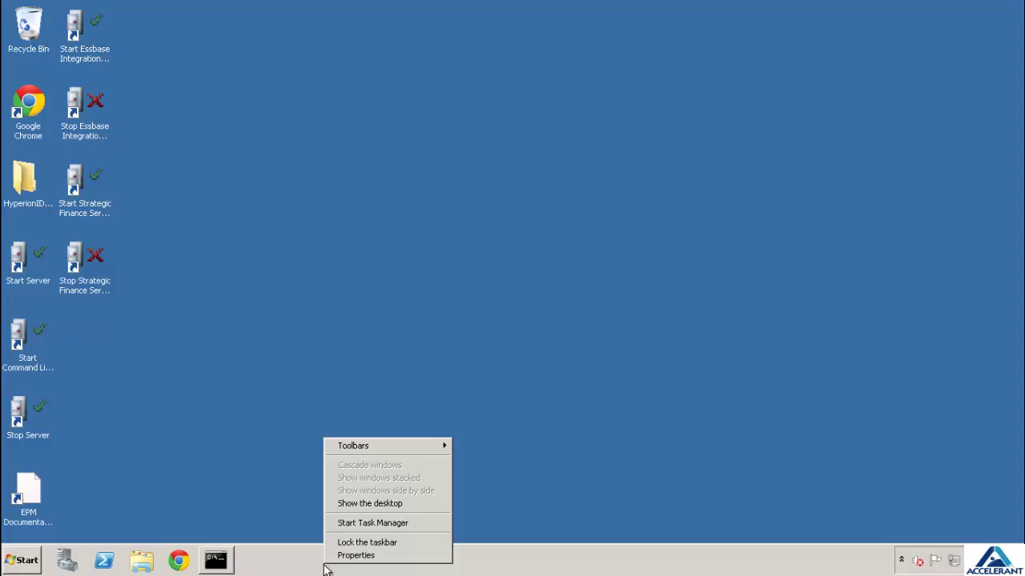
{"action": "left_click", "coordinate": [339, 524]}
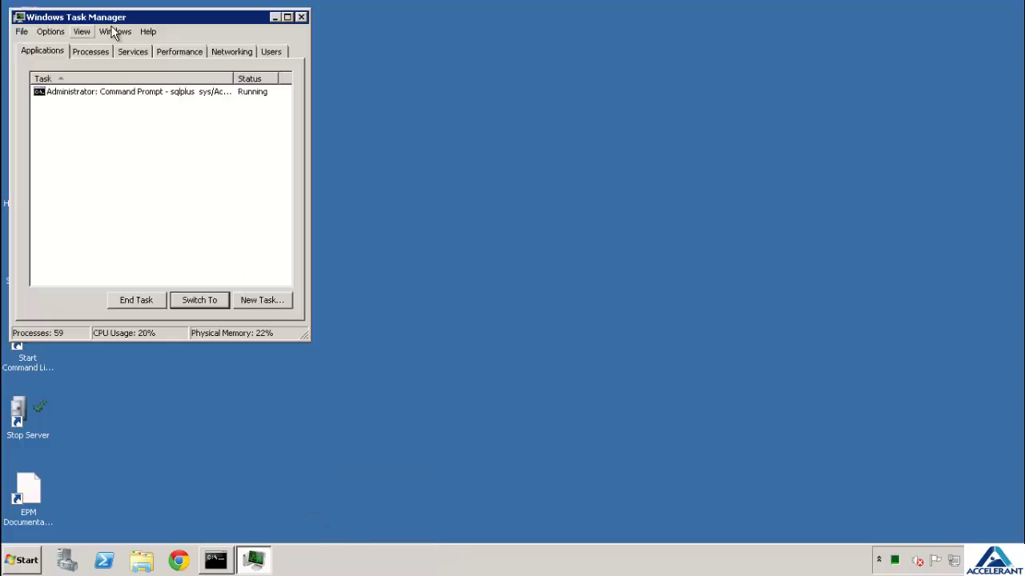
Review the 59 running processes, including java.exe and oracle.exe, in Task Manager
{"action": "left_click", "coordinate": [104, 51]}
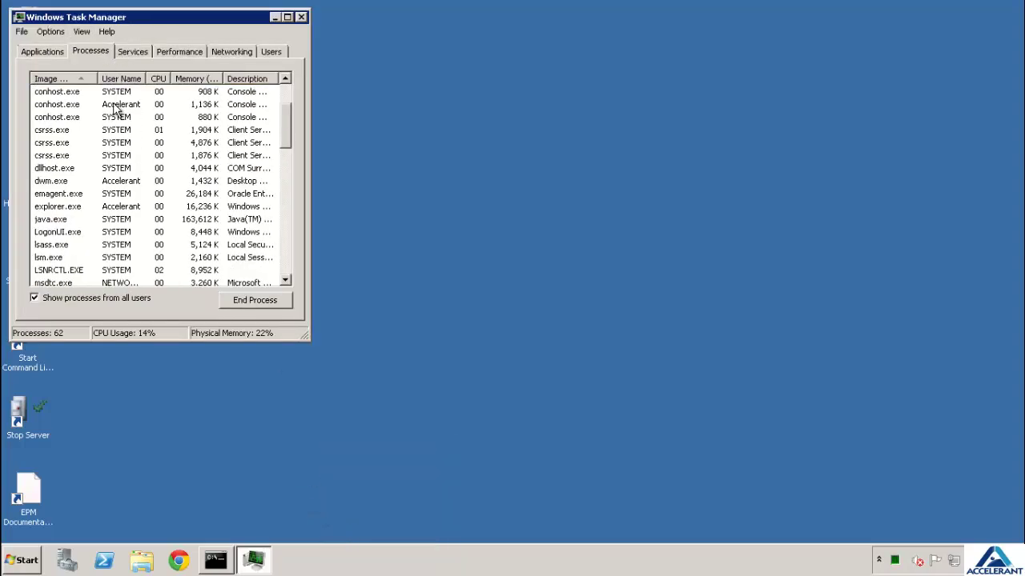
{"action": "scroll", "coordinate": [115, 108], "scroll_direction": "down", "scroll_amount": 2}
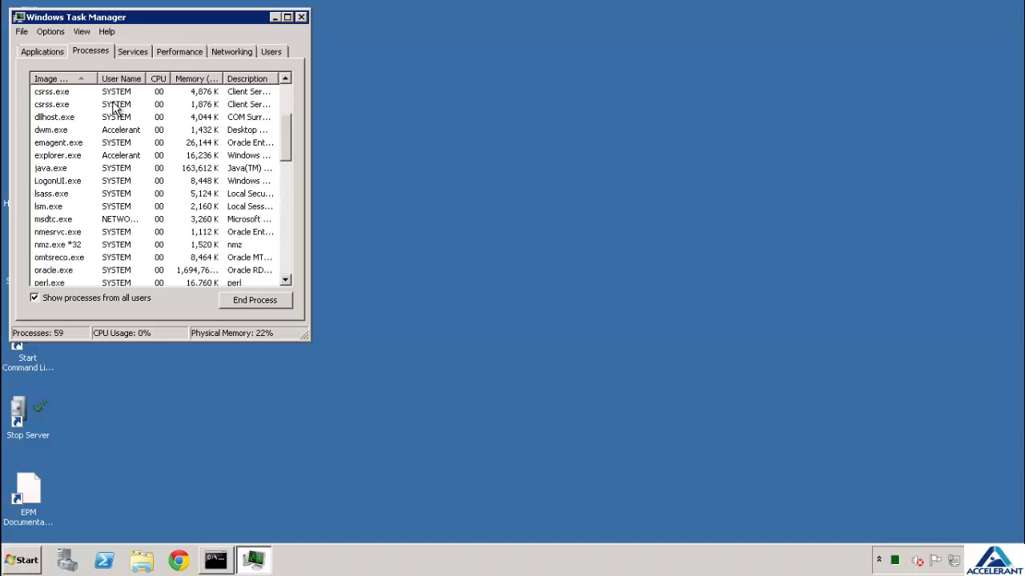
{"action": "scroll", "coordinate": [116, 107], "scroll_direction": "down", "scroll_amount": 4}
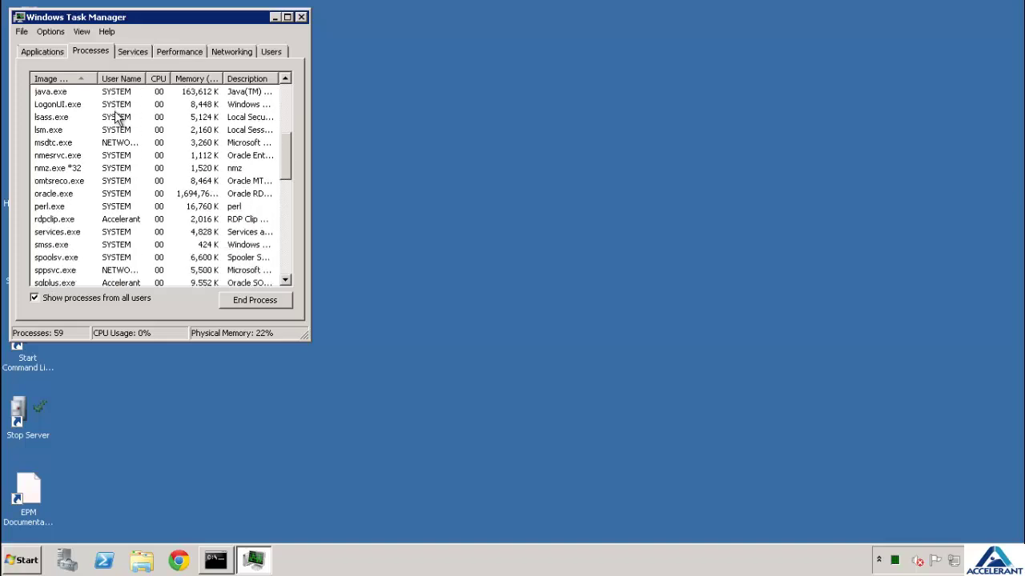
{"action": "scroll", "coordinate": [118, 119], "scroll_direction": "down", "scroll_amount": 5}
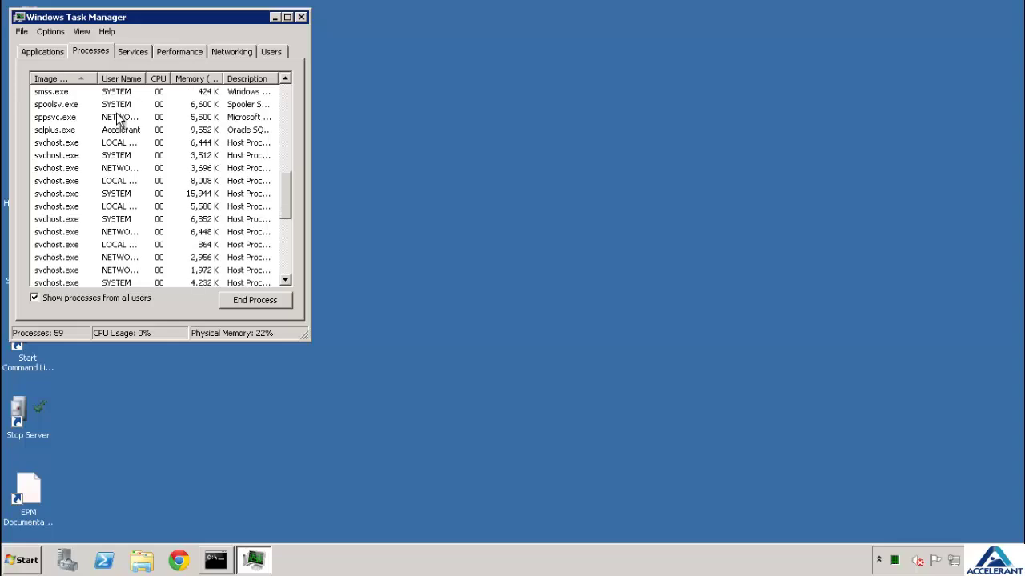
{"action": "scroll", "coordinate": [118, 118], "scroll_direction": "up", "scroll_amount": 13}
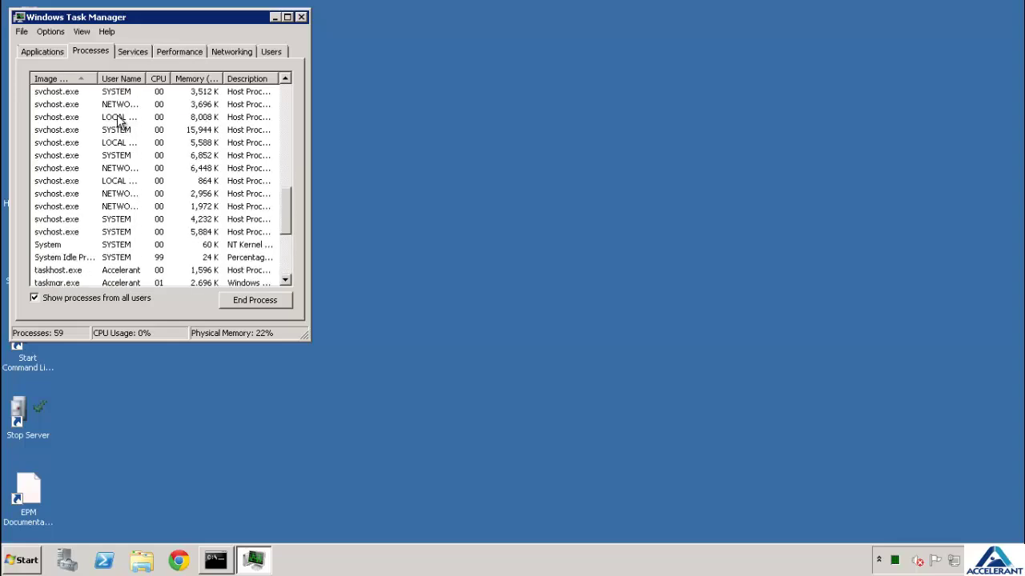
{"action": "scroll", "coordinate": [117, 120], "scroll_direction": "up", "scroll_amount": 2}
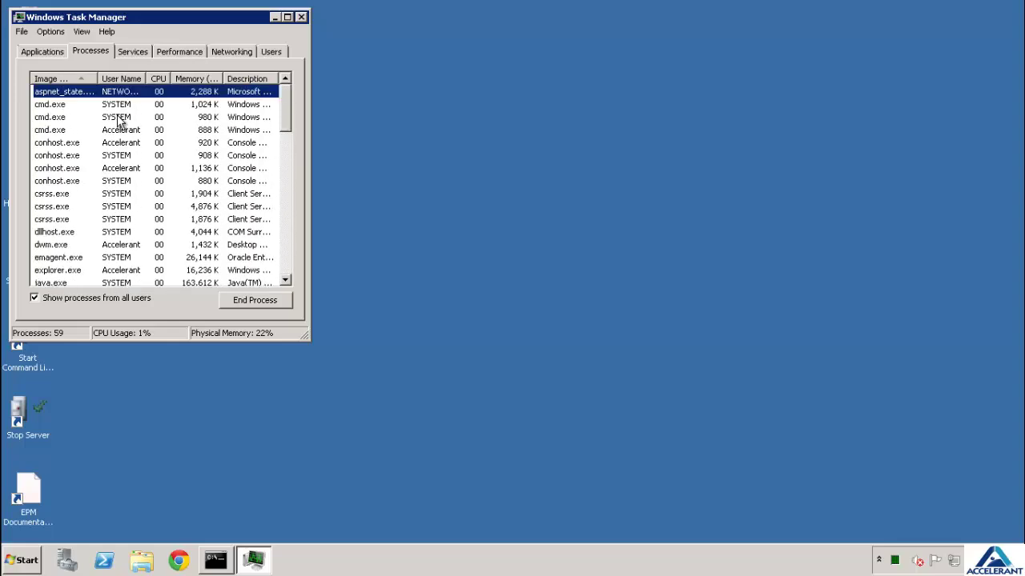
{"action": "left_click", "coordinate": [22, 562]}
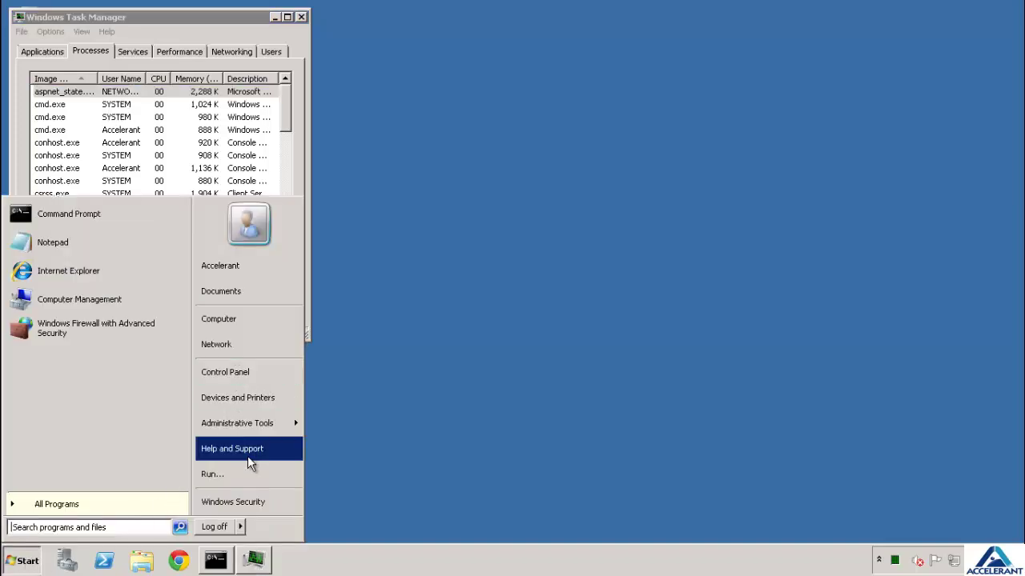
Open the Services console from All Programs > Administrative Tools
{"action": "left_click", "coordinate": [134, 516]}
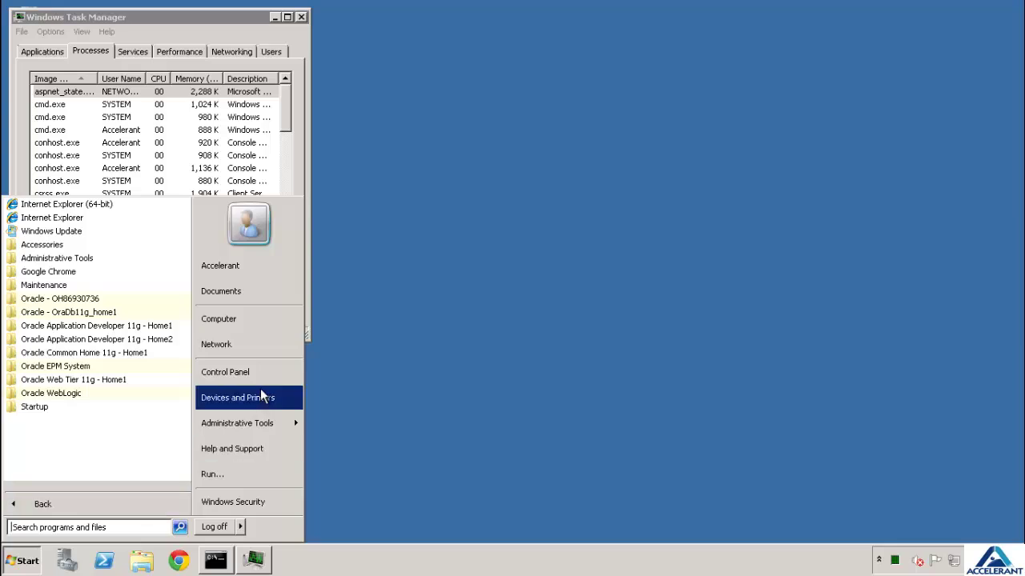
{"action": "mouse_move", "coordinate": [261, 432]}
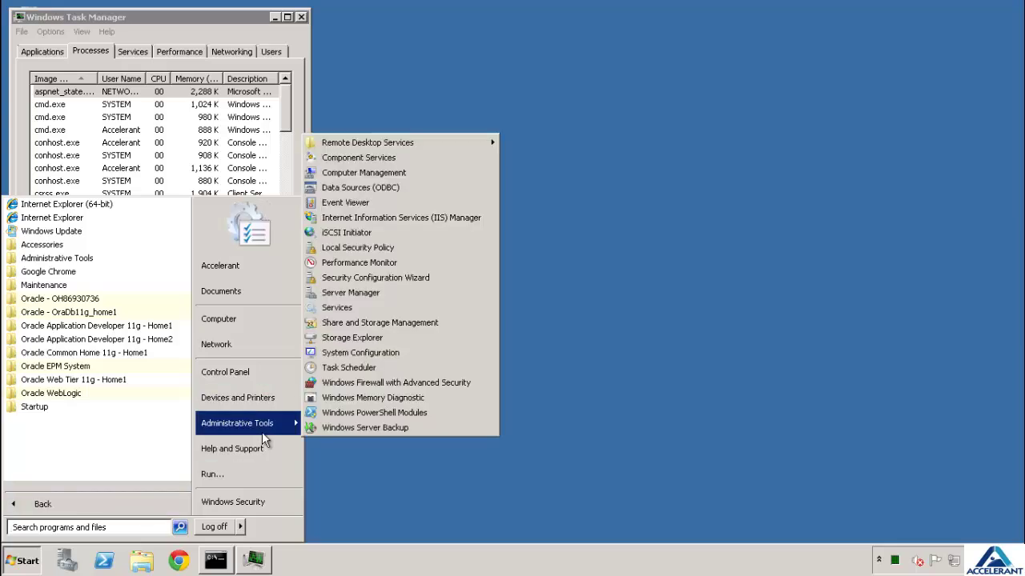
{"action": "left_click", "coordinate": [334, 309]}
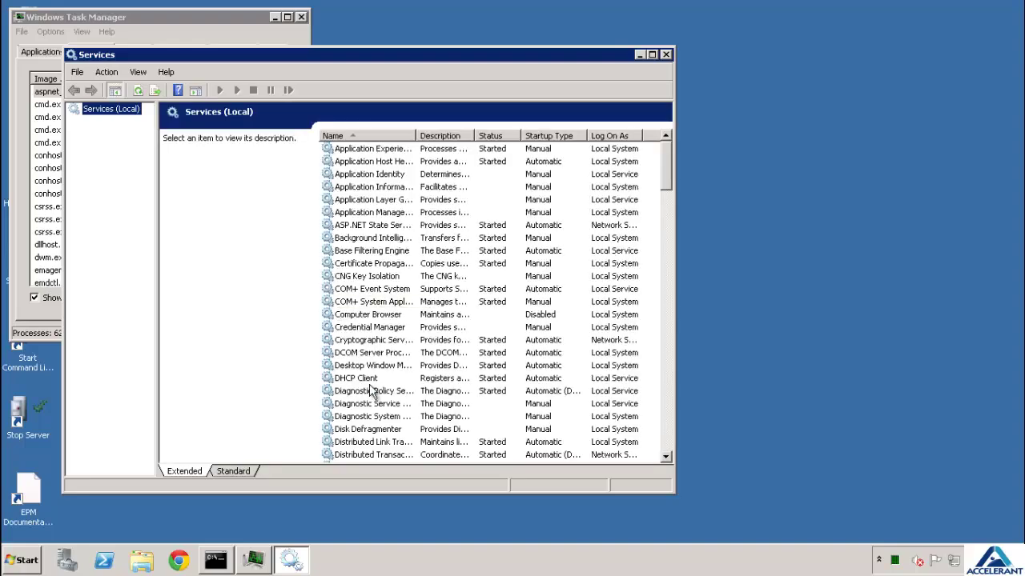
Widen the Name column and select the Hyperion Financial Management - Management Service
{"action": "left_click", "coordinate": [370, 391]}
{"action": "scroll", "coordinate": [370, 391], "scroll_direction": "down", "scroll_amount": 3}
{"action": "scroll", "coordinate": [370, 391], "scroll_direction": "down", "scroll_amount": 6}
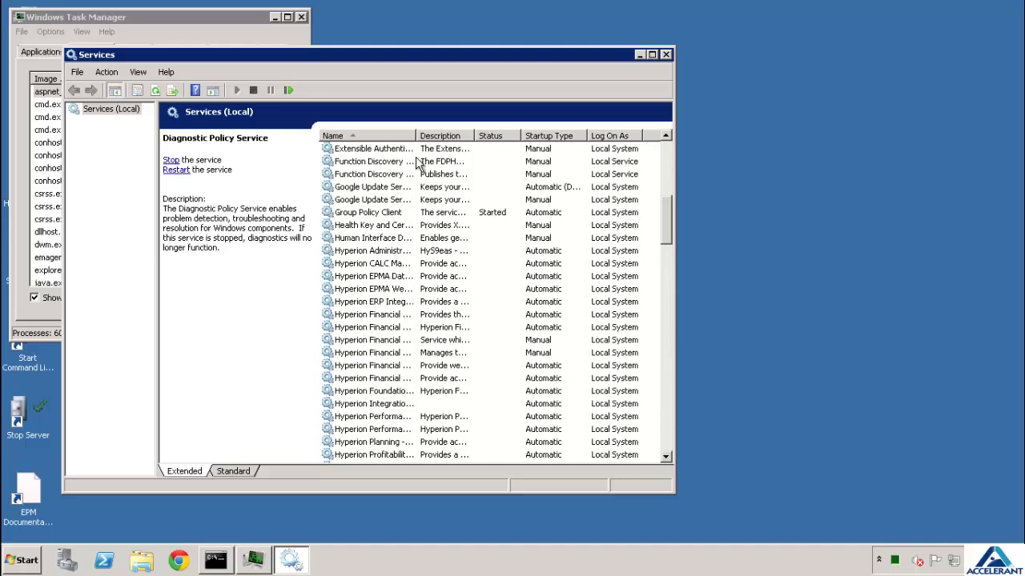
{"action": "left_click_drag", "start_coordinate": [416, 135], "coordinate": [522, 136]}
{"action": "left_click", "coordinate": [455, 341]}
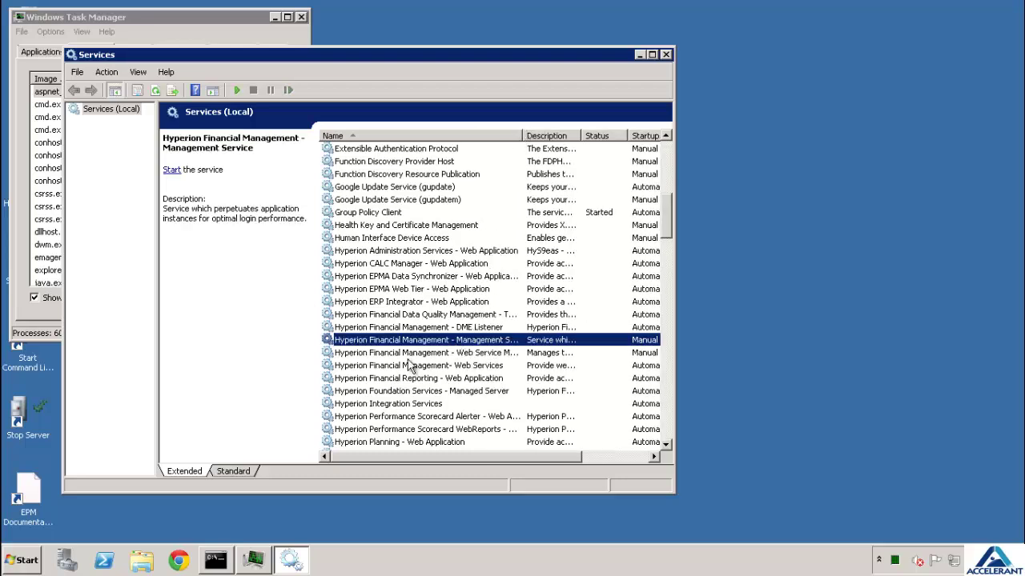
Launch Start Essbase from the Oracle EPM System > Essbase > Essbase Server program folder
{"action": "left_click", "coordinate": [28, 561]}
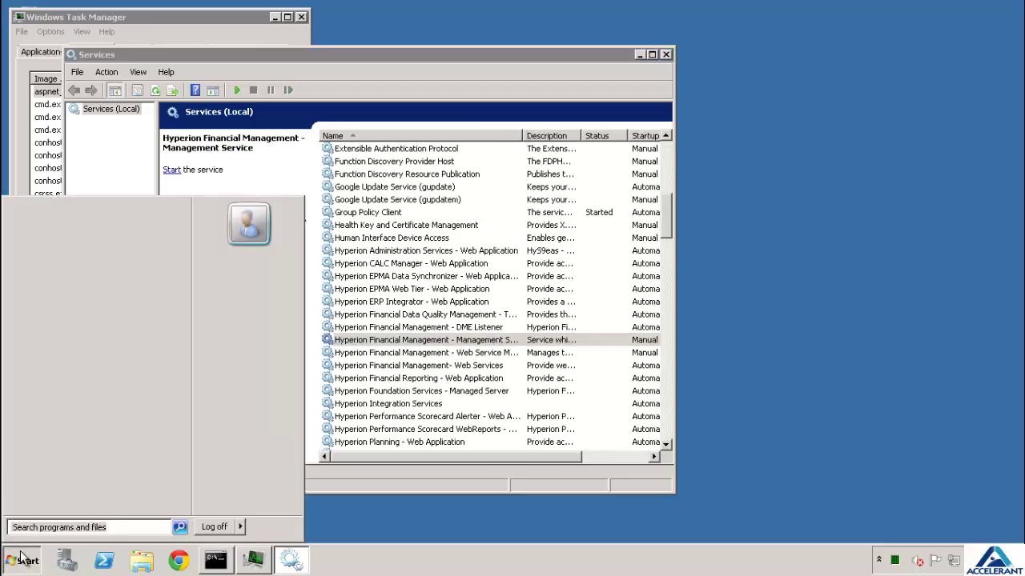
{"action": "left_click", "coordinate": [48, 504]}
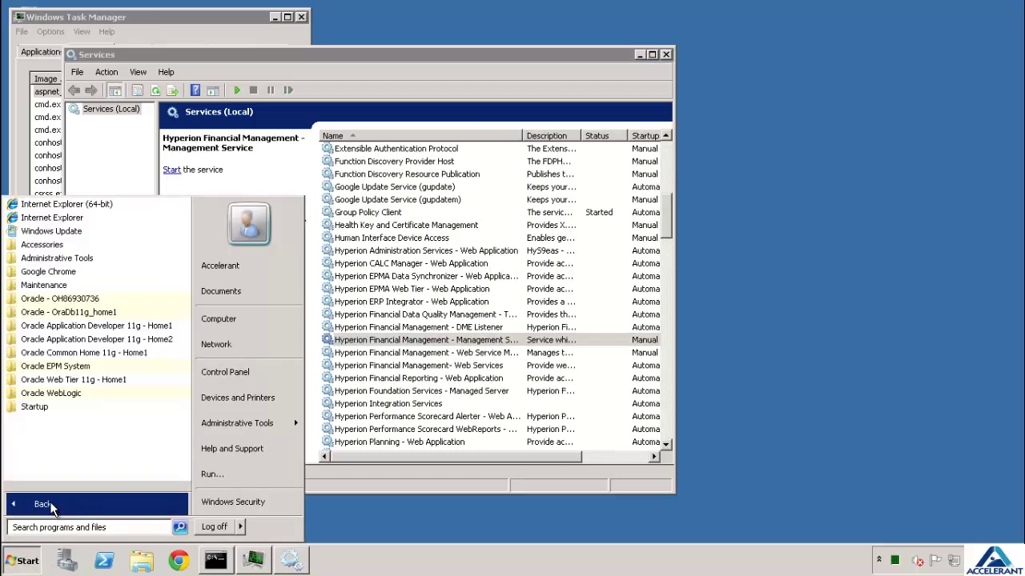
{"action": "left_click", "coordinate": [83, 367]}
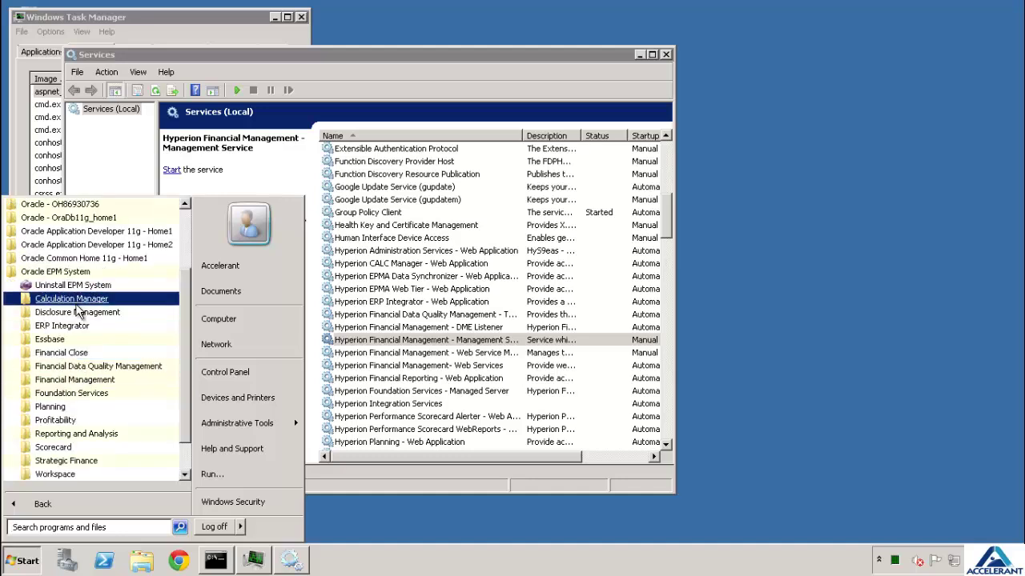
{"action": "scroll", "coordinate": [78, 312], "scroll_direction": "down", "scroll_amount": 1}
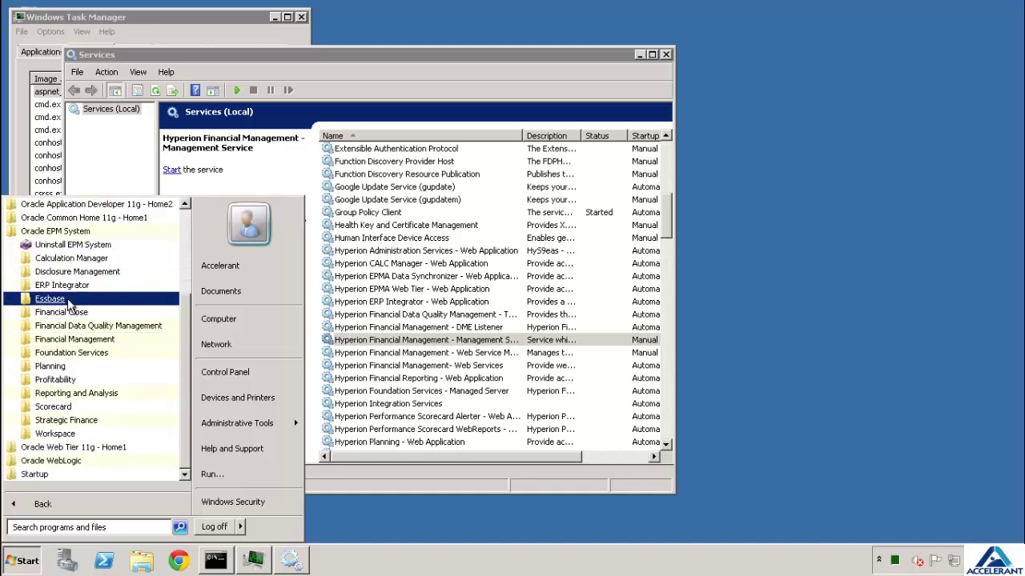
{"action": "left_click", "coordinate": [79, 298]}
{"action": "left_click", "coordinate": [82, 340]}
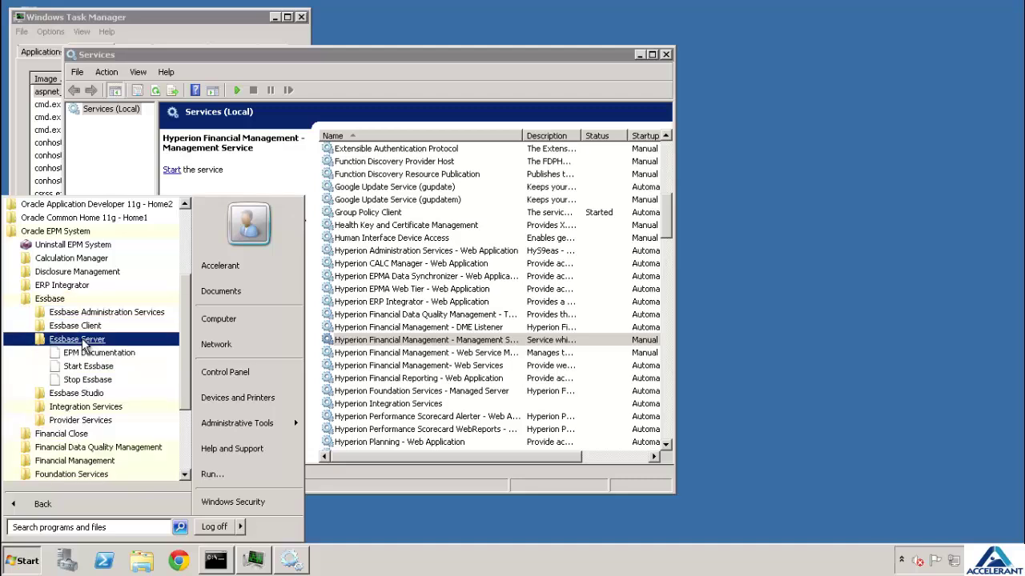
{"action": "left_click", "coordinate": [86, 367]}
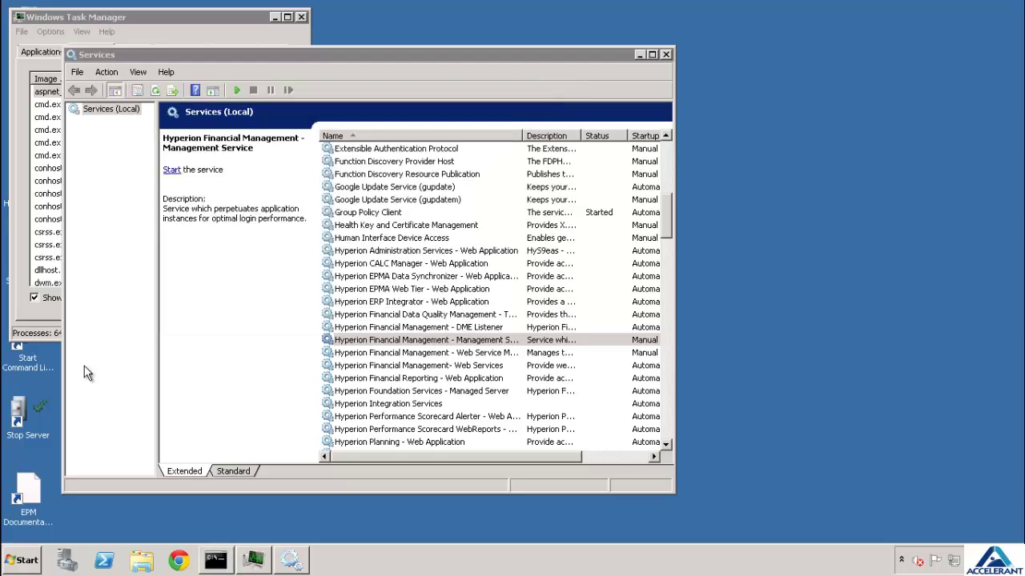
Confirm ESSBASE.exe is running in Task Manager, then return to the Services console
{"action": "right_click", "coordinate": [416, 566]}
{"action": "left_click", "coordinate": [256, 565]}
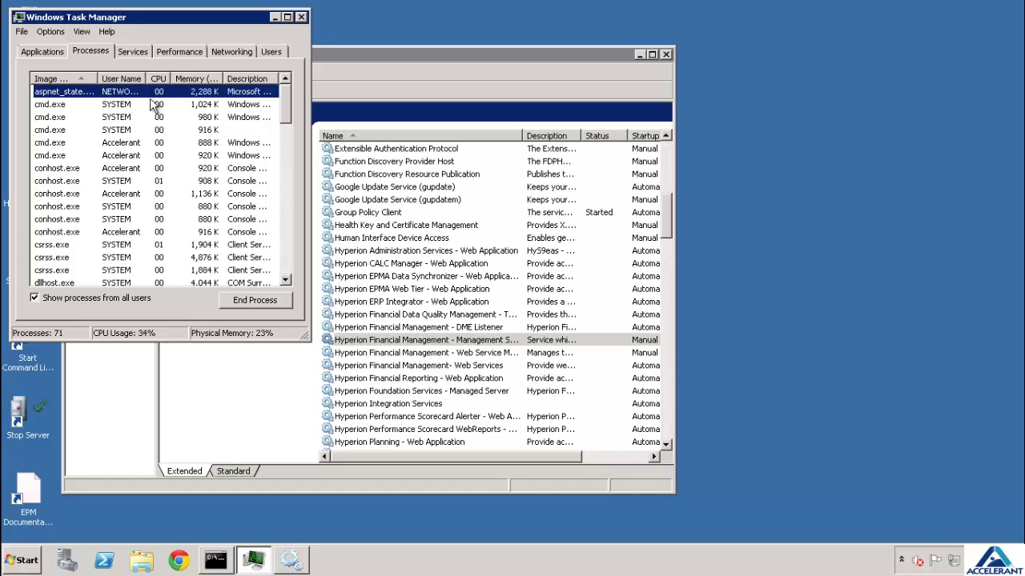
{"action": "scroll", "coordinate": [120, 156], "scroll_direction": "down", "scroll_amount": 3}
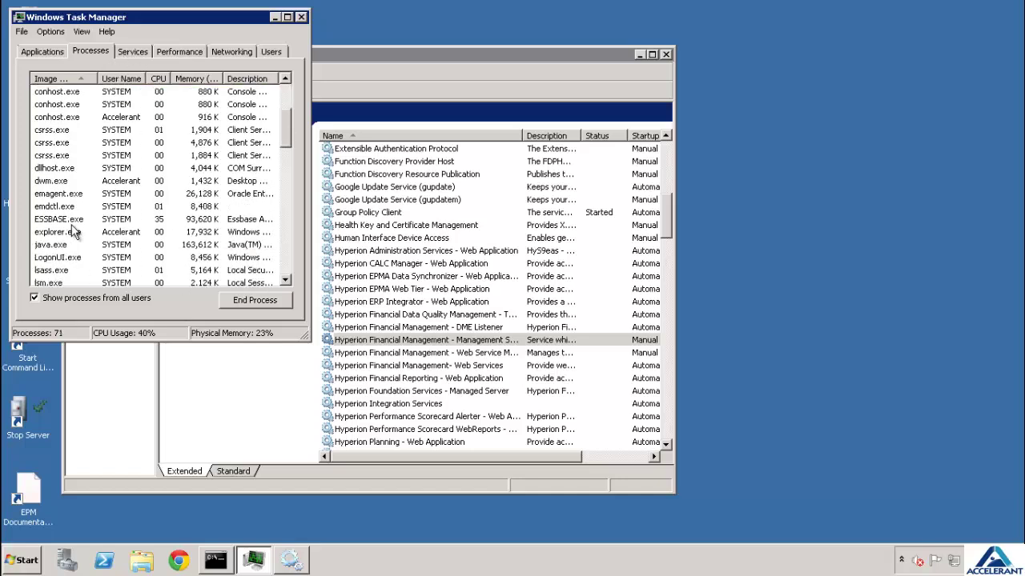
{"action": "left_click", "coordinate": [74, 221]}
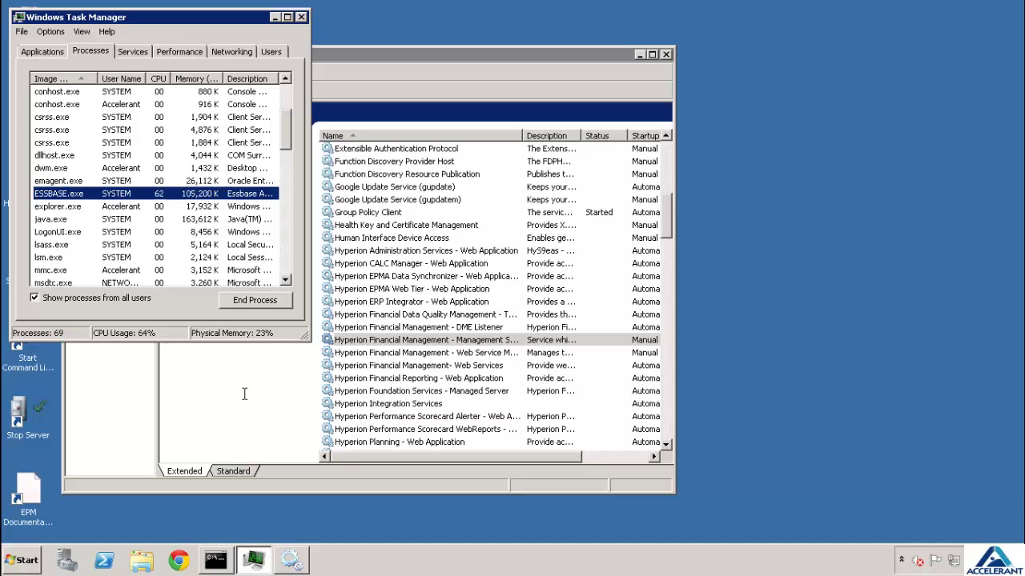
{"action": "left_click", "coordinate": [443, 64]}
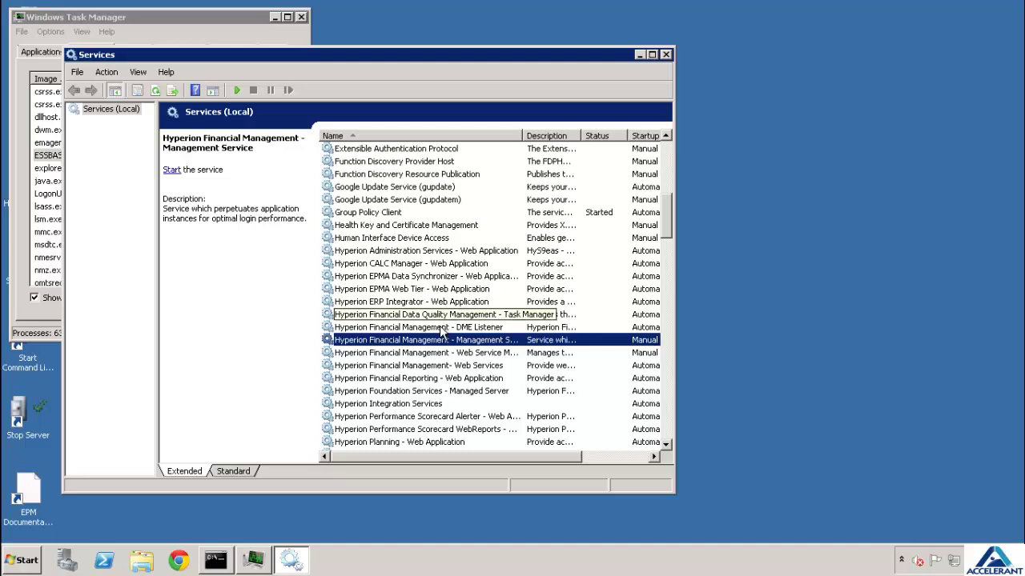
Locate the three Hyperion services and start the Foundation Services managed server
{"action": "left_click", "coordinate": [458, 392]}
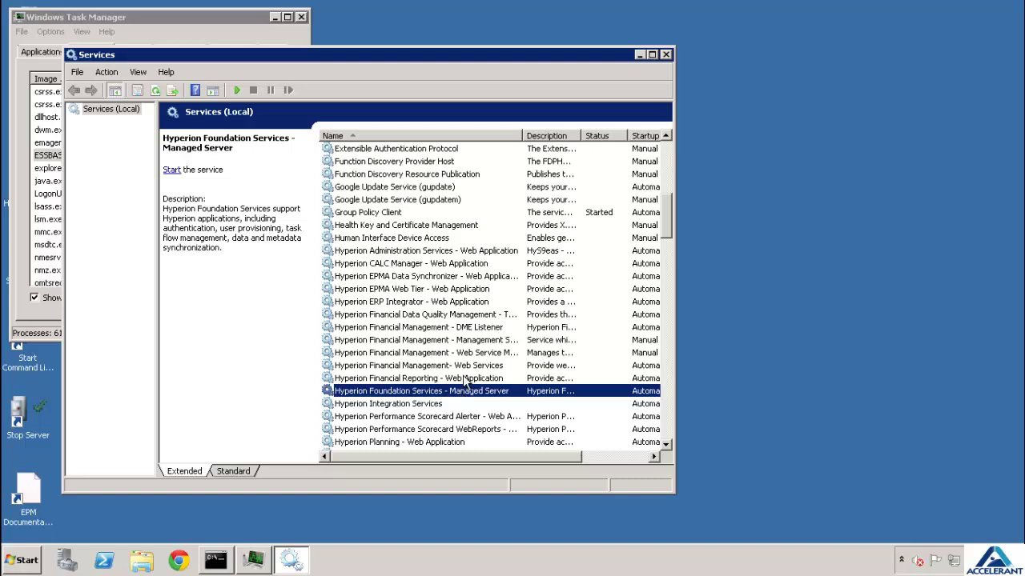
{"action": "left_click", "coordinate": [438, 252]}
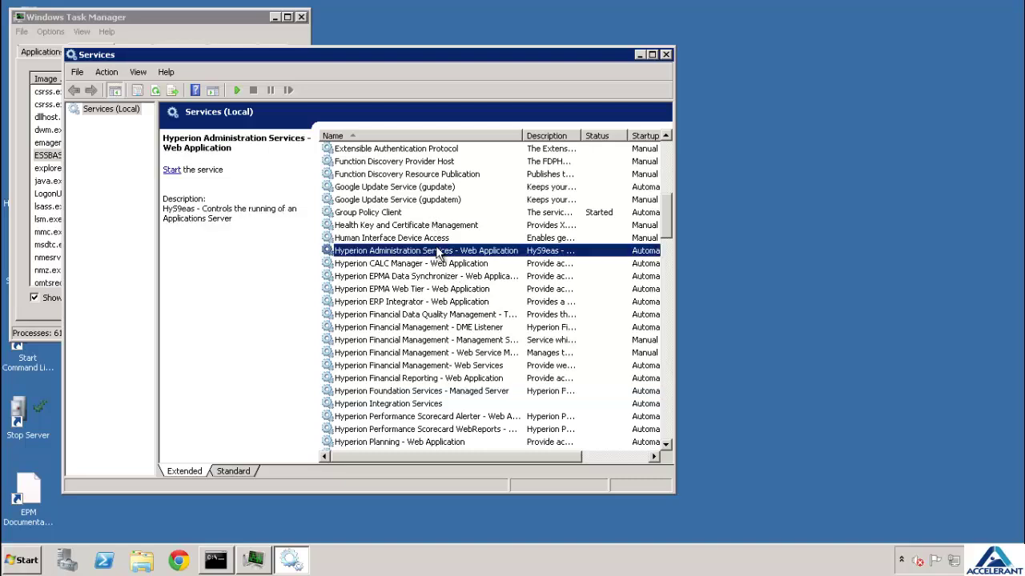
{"action": "scroll", "coordinate": [424, 313], "scroll_direction": "down", "scroll_amount": 1}
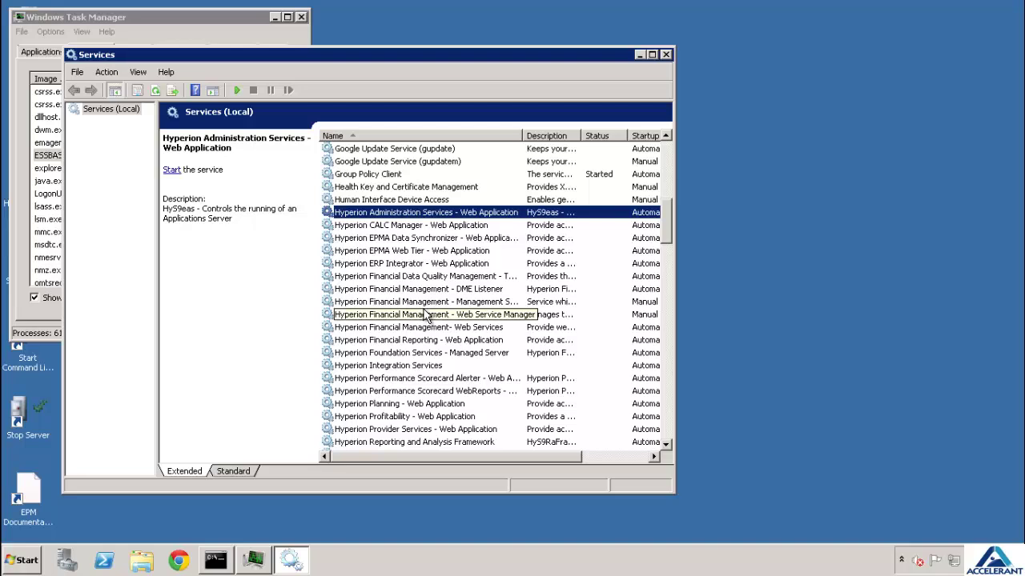
{"action": "scroll", "coordinate": [422, 353], "scroll_direction": "down", "scroll_amount": 1}
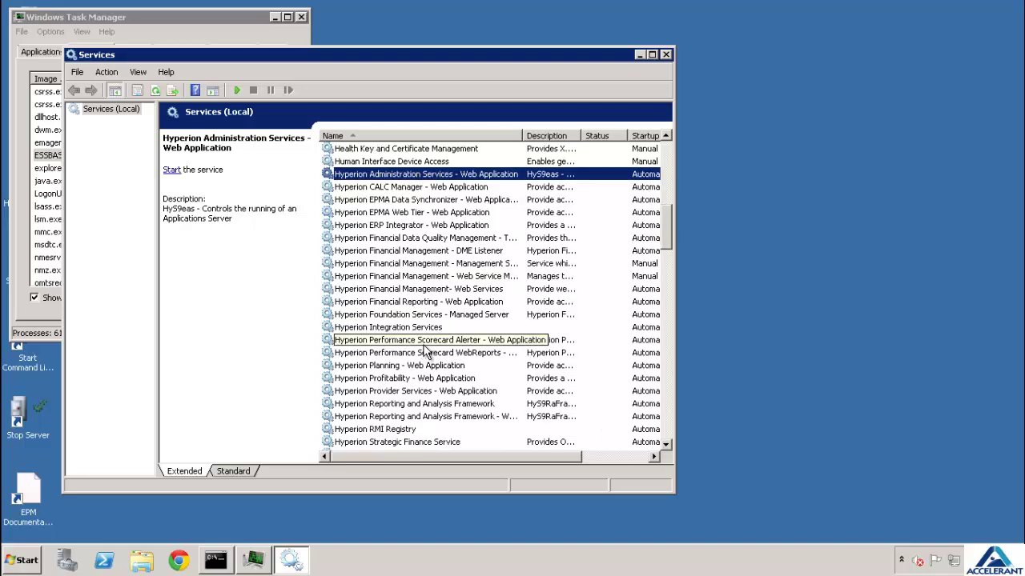
{"action": "left_click", "coordinate": [412, 392]}
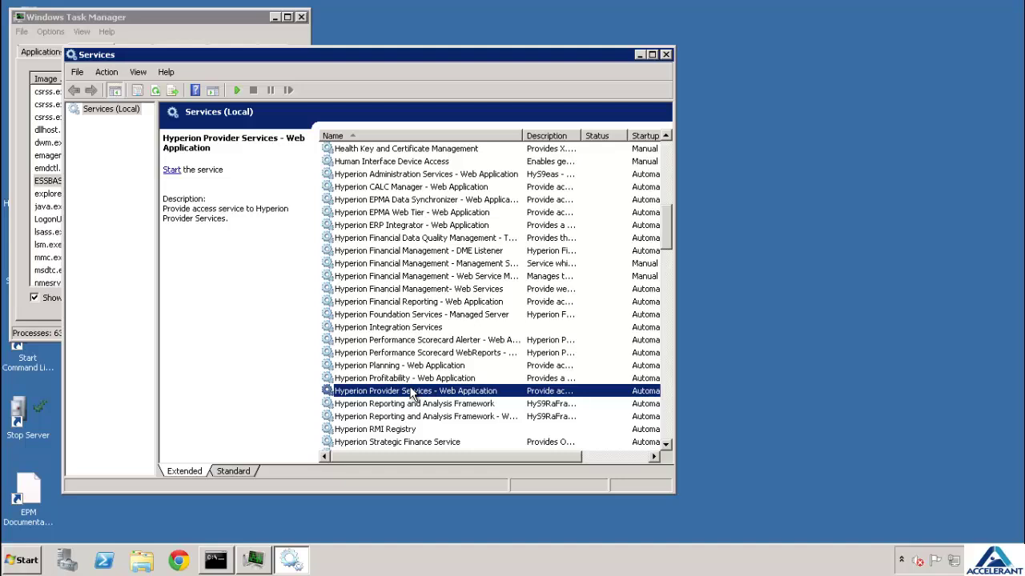
{"action": "left_click", "coordinate": [400, 317]}
{"action": "left_click", "coordinate": [171, 170]}
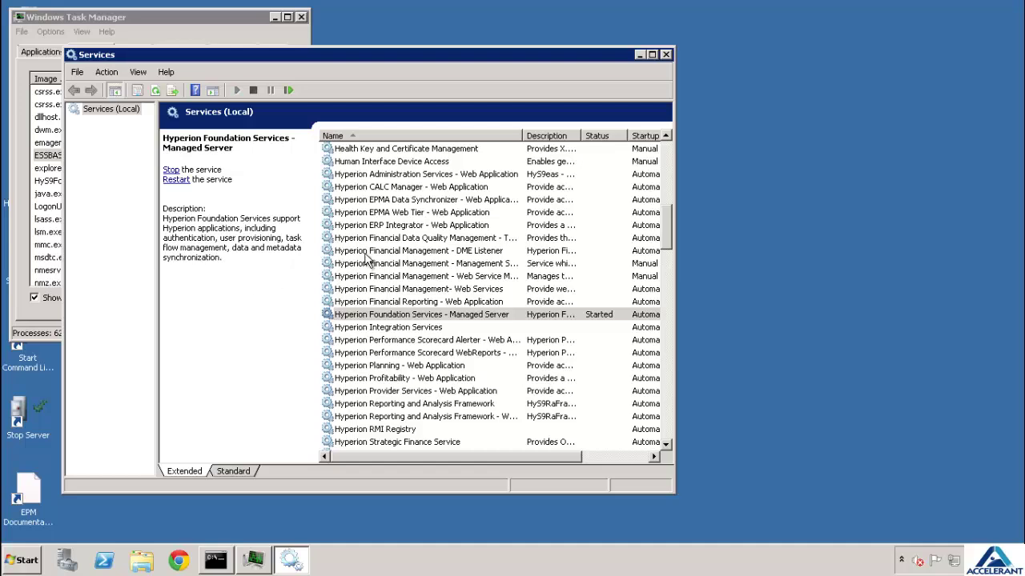
Start the Administration Services and Provider Services web application services
{"action": "left_click", "coordinate": [414, 175]}
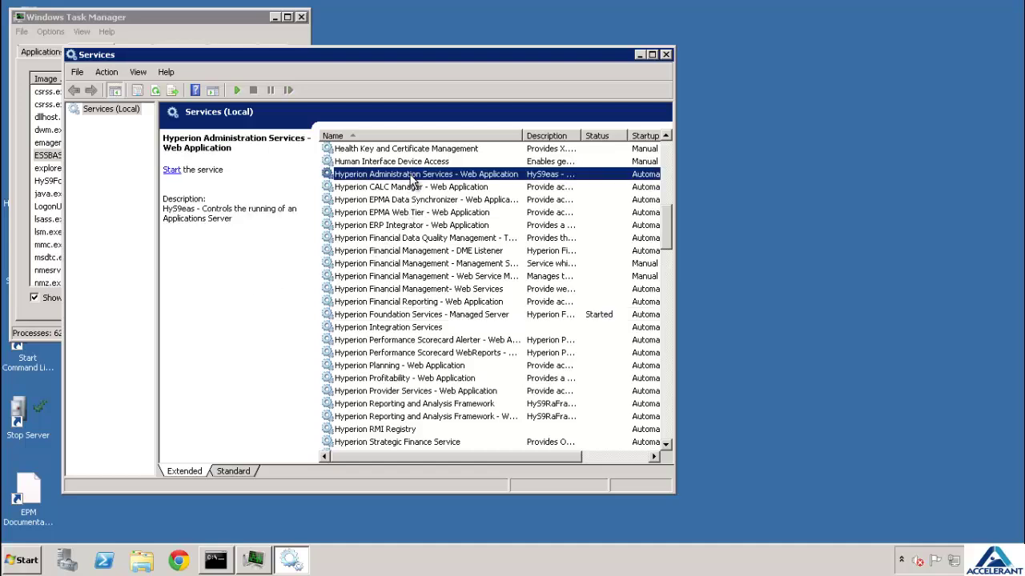
{"action": "left_click", "coordinate": [173, 169]}
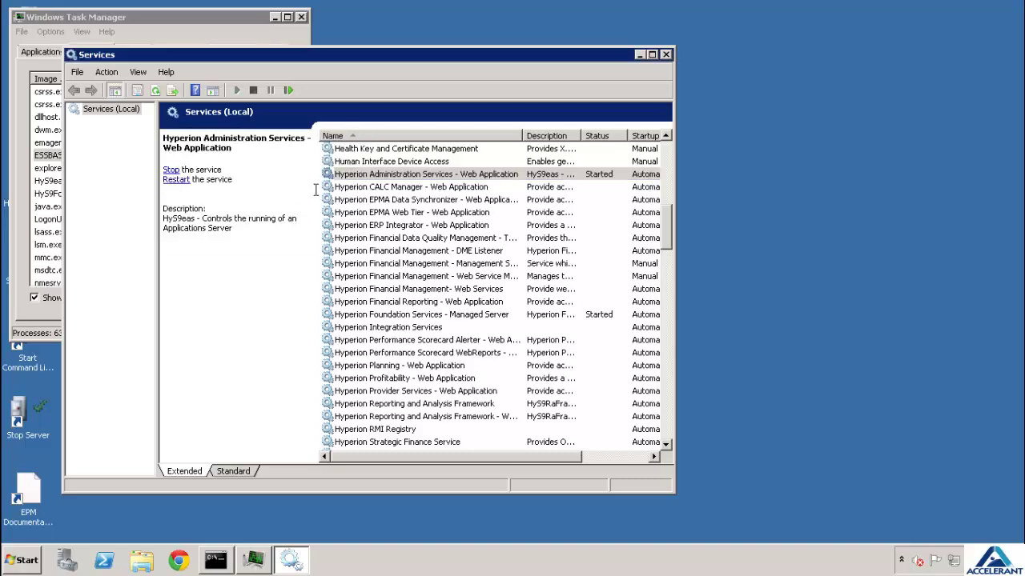
{"action": "left_click", "coordinate": [394, 392]}
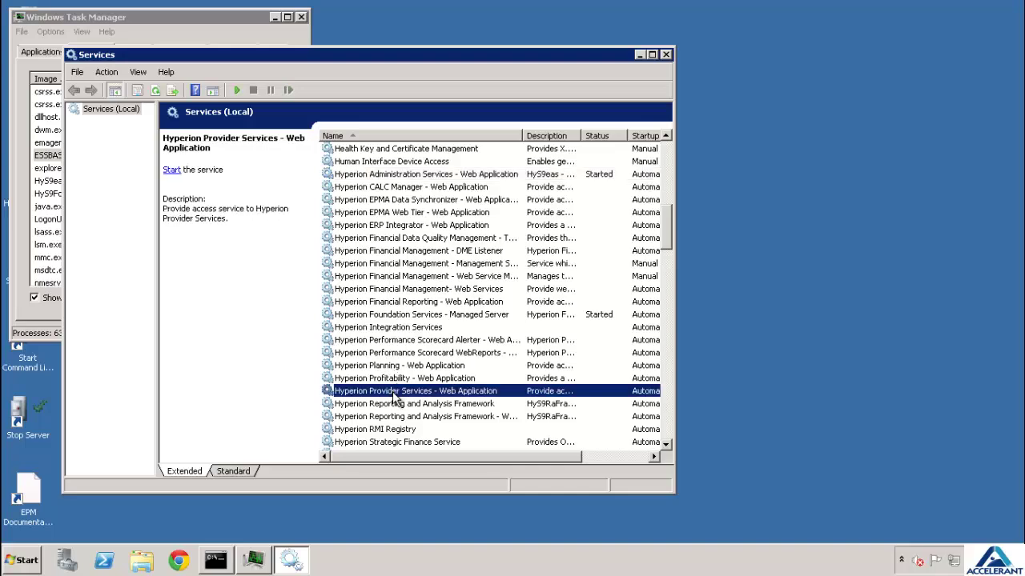
{"action": "left_click", "coordinate": [173, 170]}
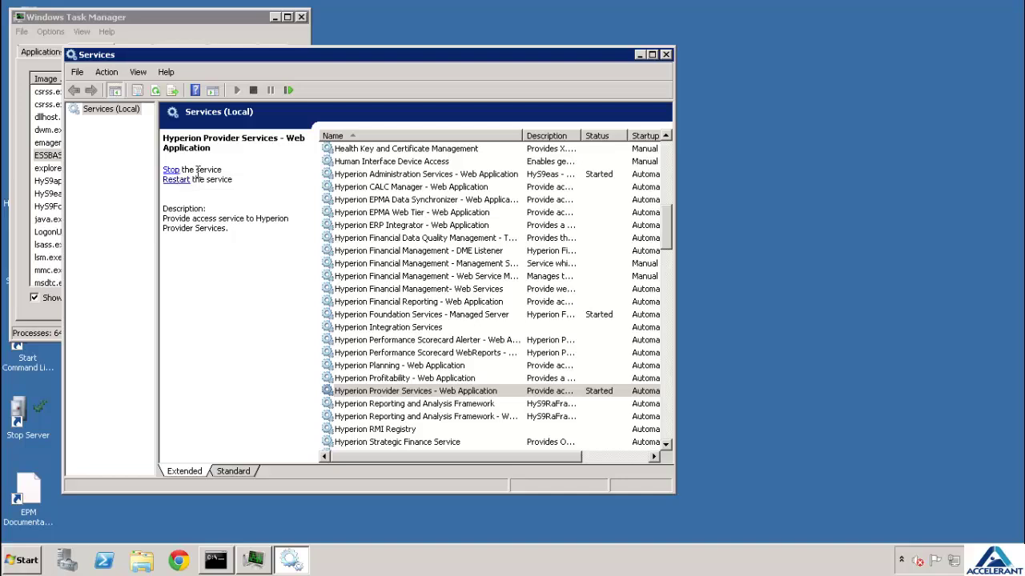
{"action": "left_click", "coordinate": [206, 26]}
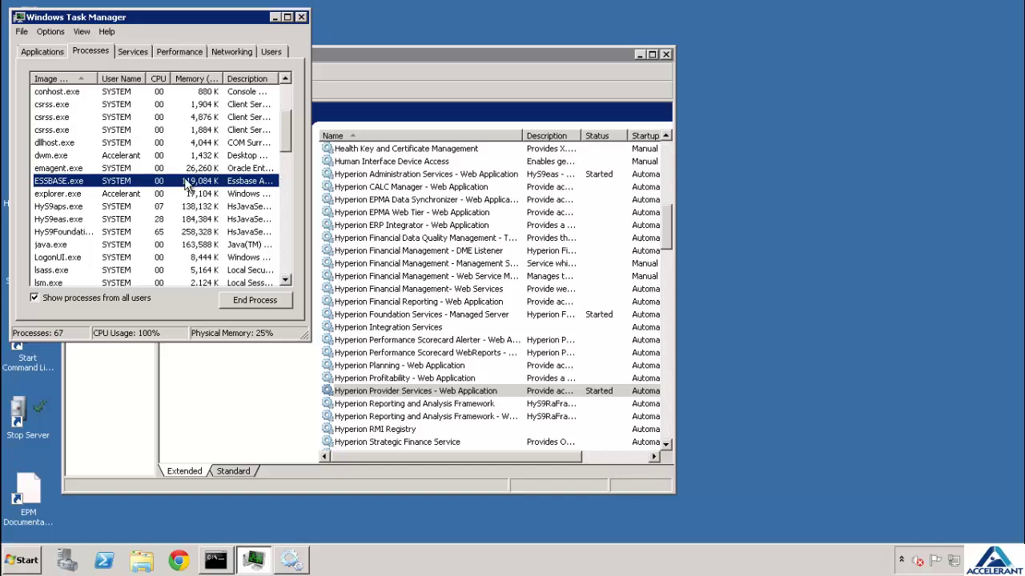
Inspect the HyS9aps, HyS9eas and Foundation Services processes, widening the Image Name column
{"action": "left_click", "coordinate": [102, 210]}
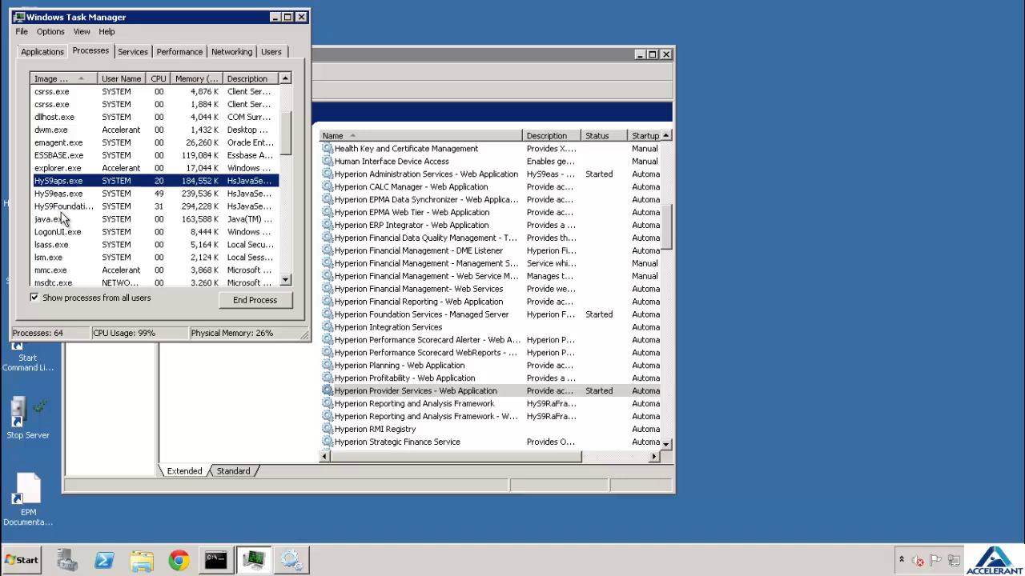
{"action": "left_click", "coordinate": [73, 193]}
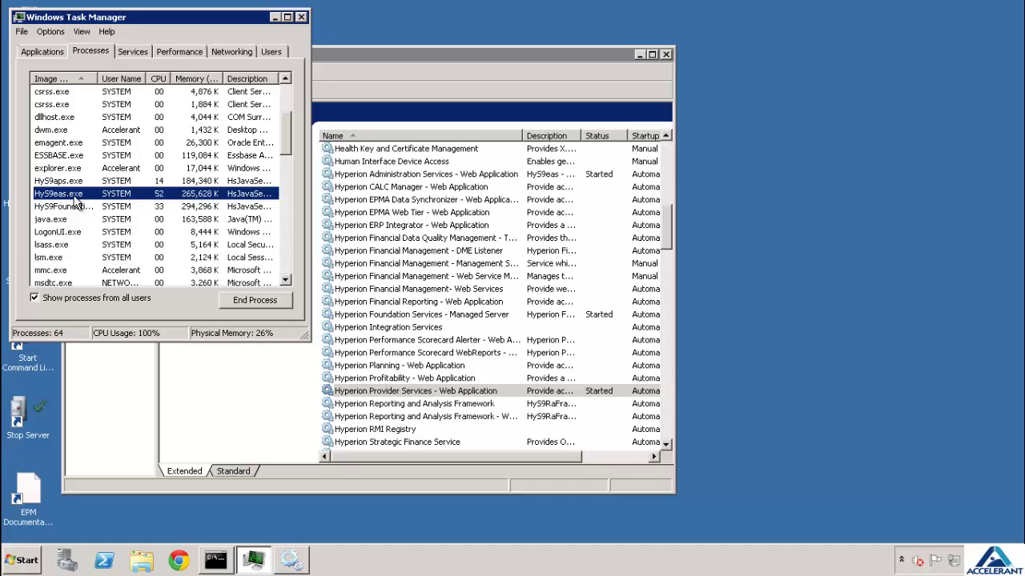
{"action": "left_click", "coordinate": [91, 207]}
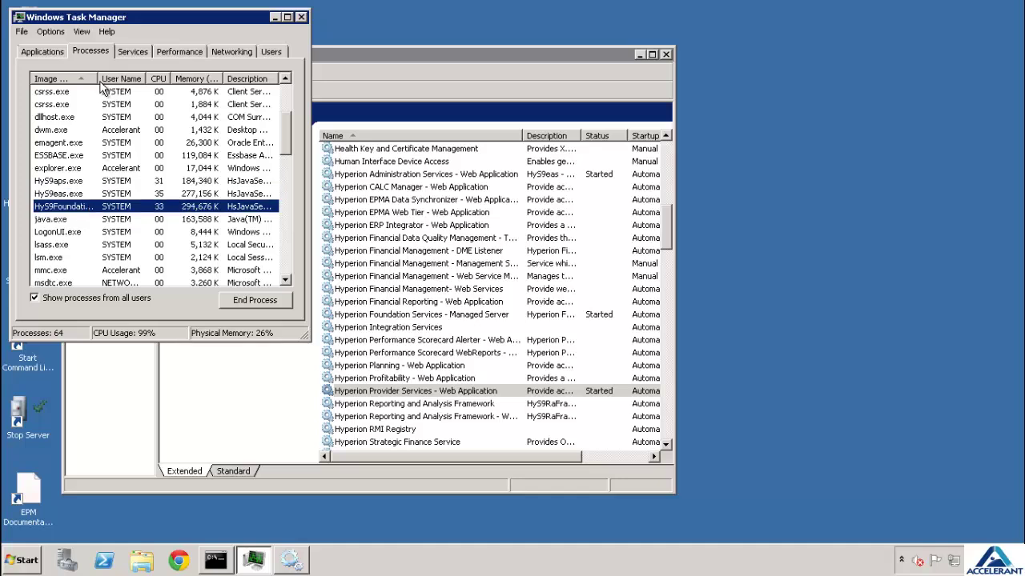
{"action": "left_click_drag", "start_coordinate": [99, 77], "coordinate": [143, 81]}
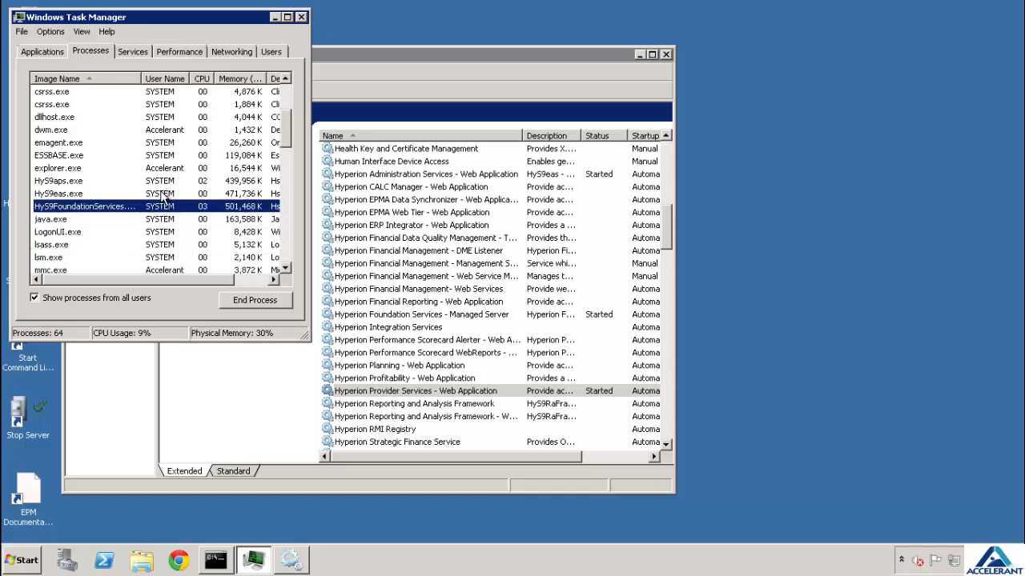
{"action": "left_click", "coordinate": [57, 196]}
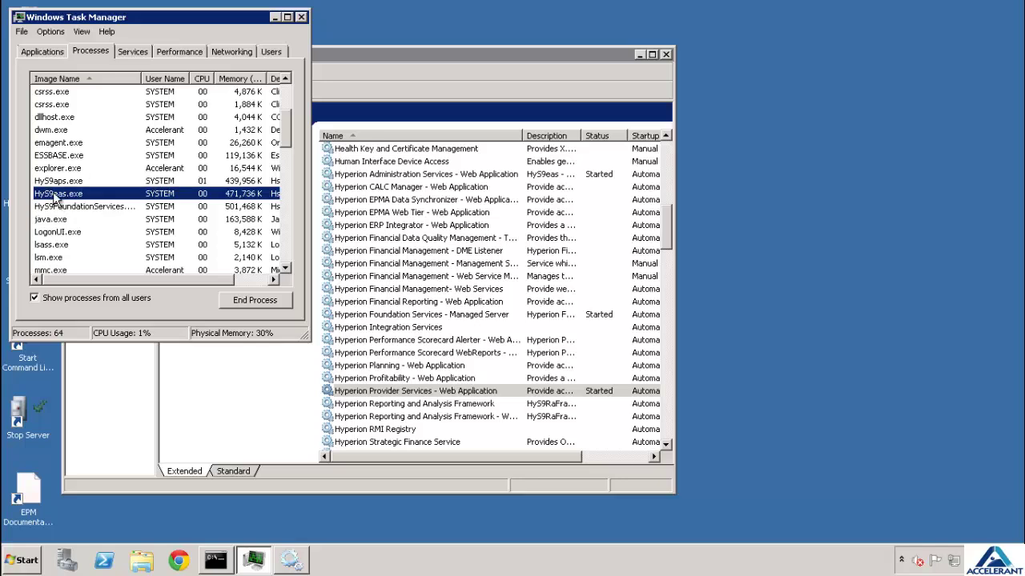
{"action": "left_click", "coordinate": [32, 560]}
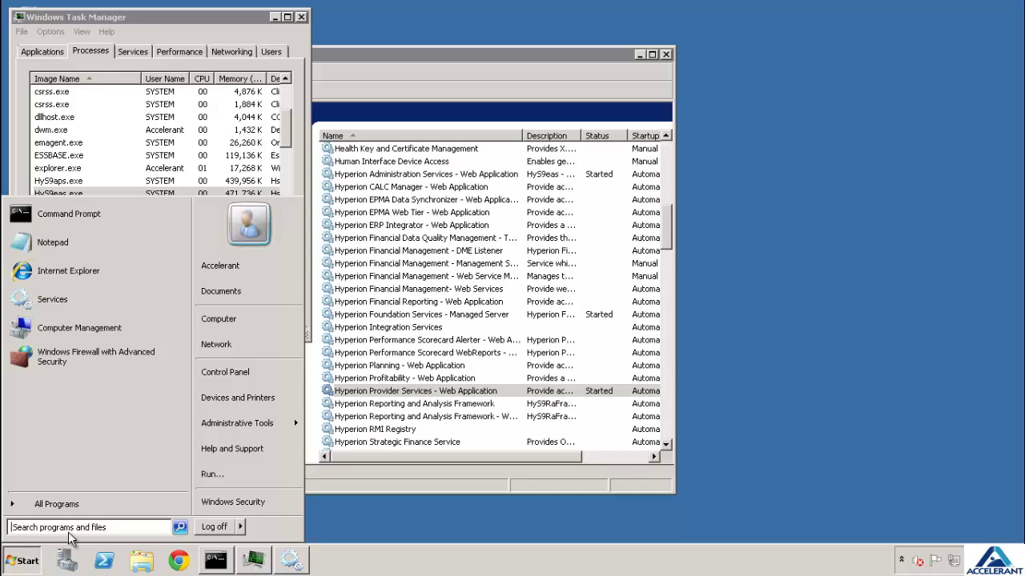
Launch the Administration Services Console from the Essbase Administration Services program folder
{"action": "left_click", "coordinate": [82, 510]}
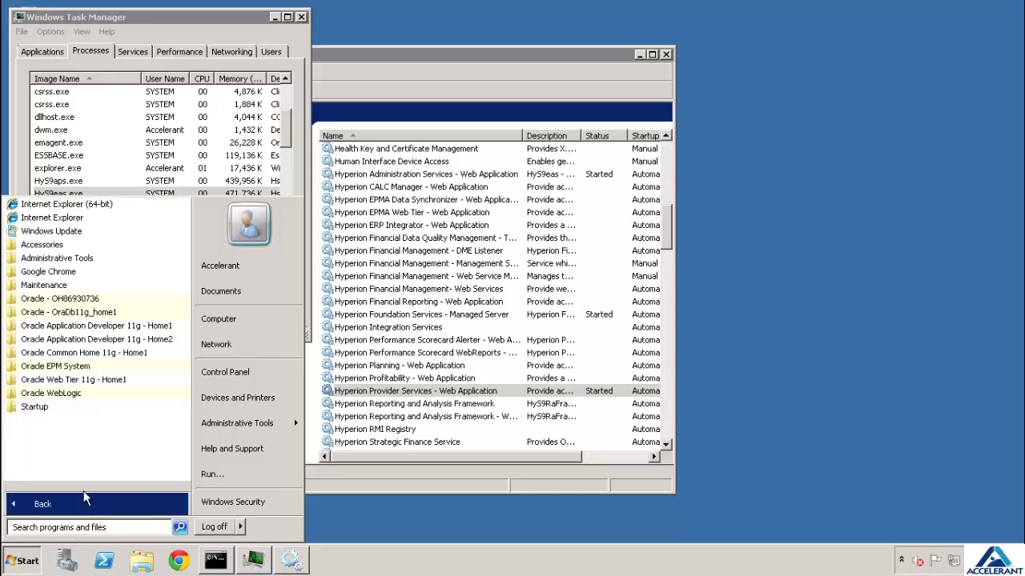
{"action": "left_click", "coordinate": [80, 353]}
{"action": "left_click", "coordinate": [64, 395]}
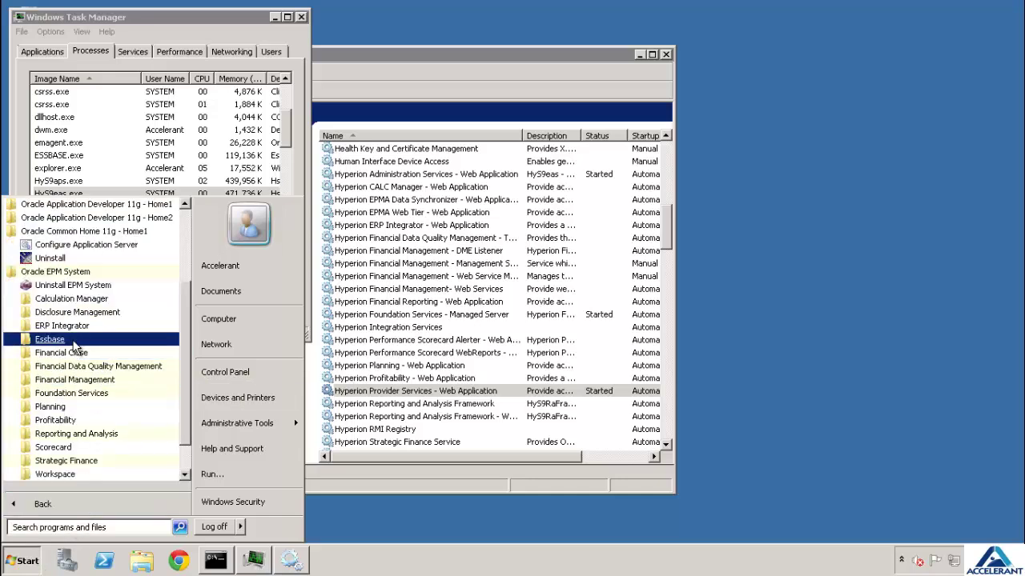
{"action": "left_click", "coordinate": [74, 339]}
{"action": "left_click", "coordinate": [90, 353]}
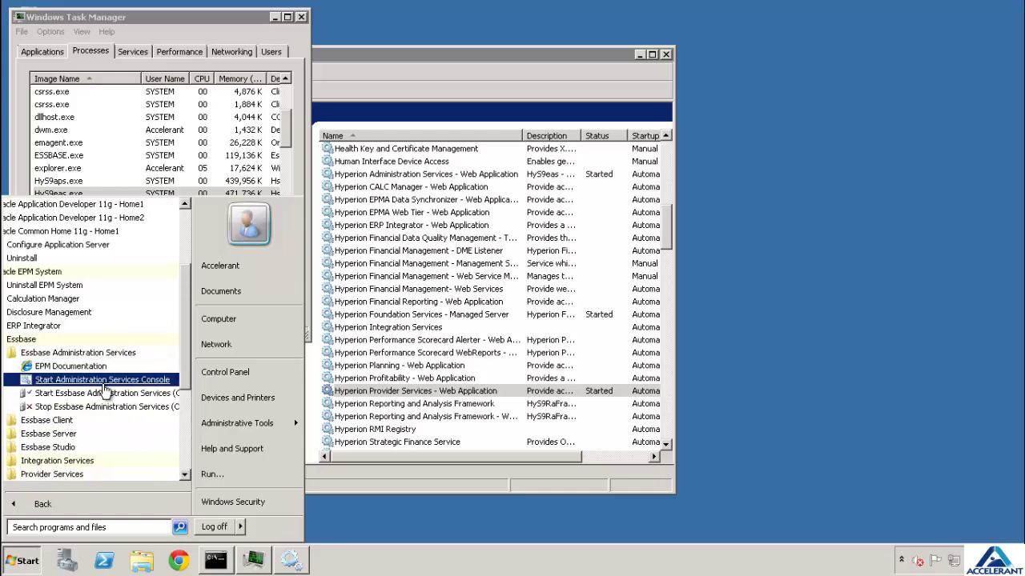
{"action": "left_click", "coordinate": [104, 381]}
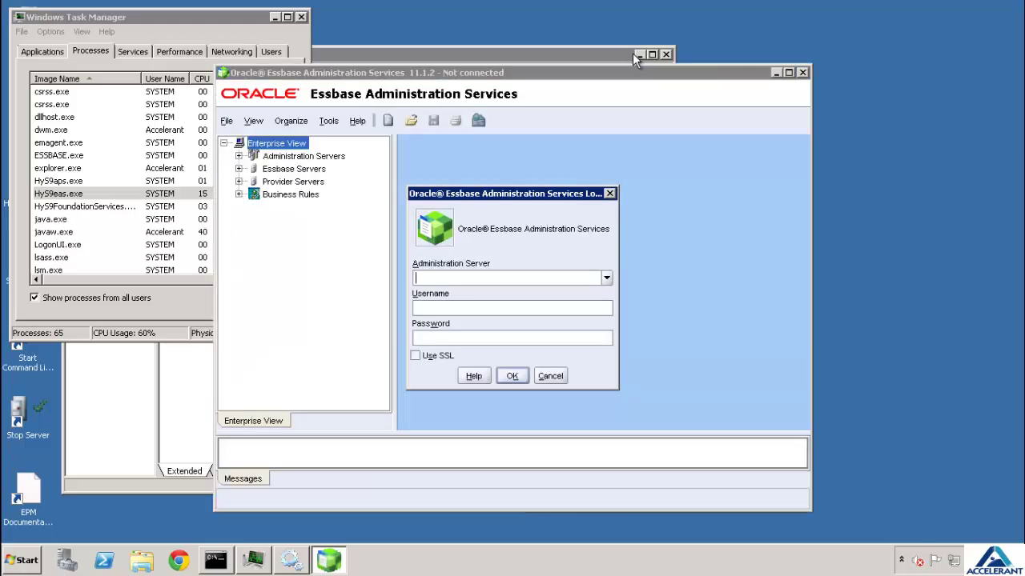
Try logging in with server Accelerant-EPM:1423, username admin and the password
{"action": "left_click", "coordinate": [508, 279]}
{"action": "left_click", "coordinate": [606, 278]}
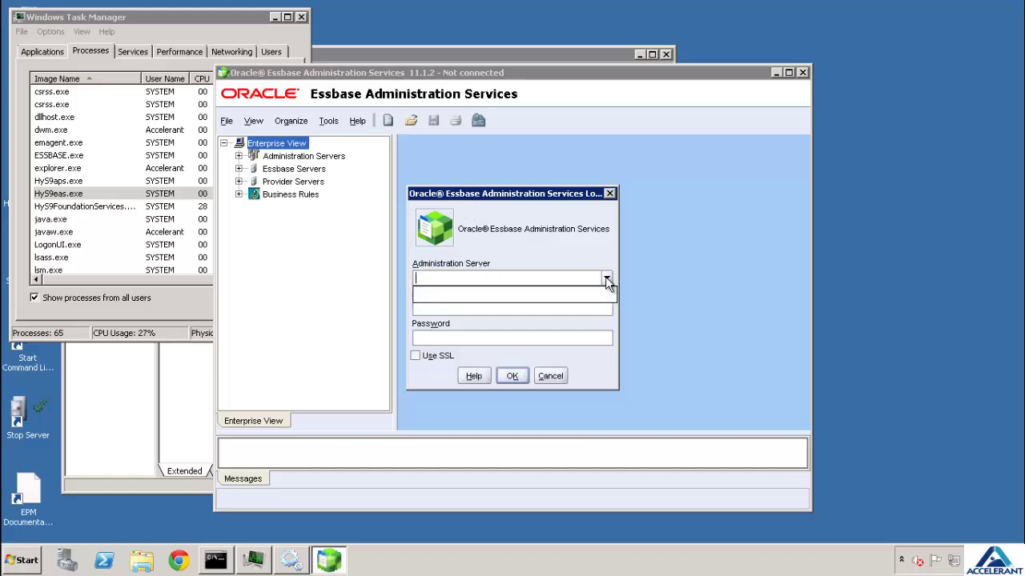
{"action": "left_click", "coordinate": [606, 278]}
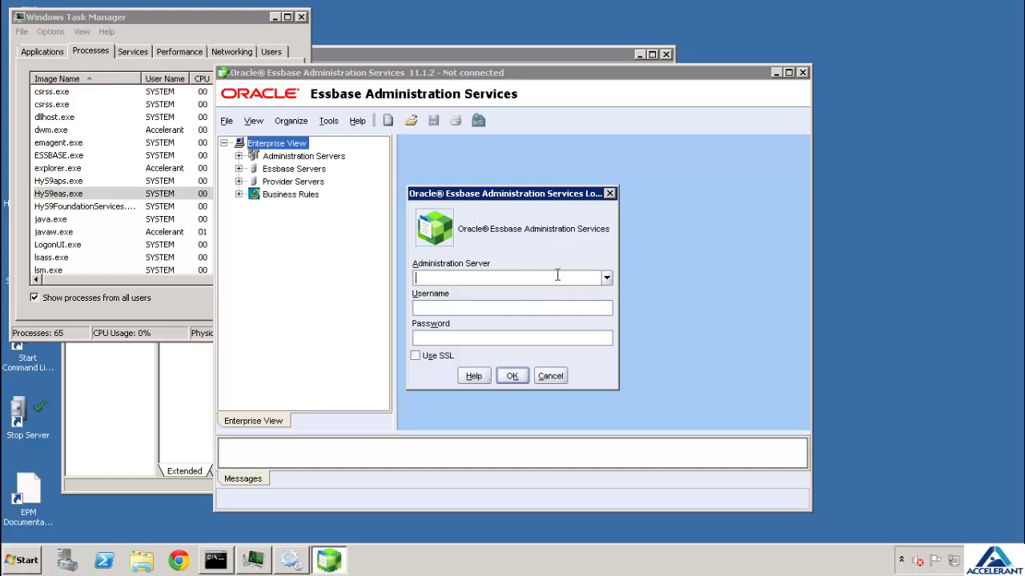
{"action": "left_click", "coordinate": [606, 278]}
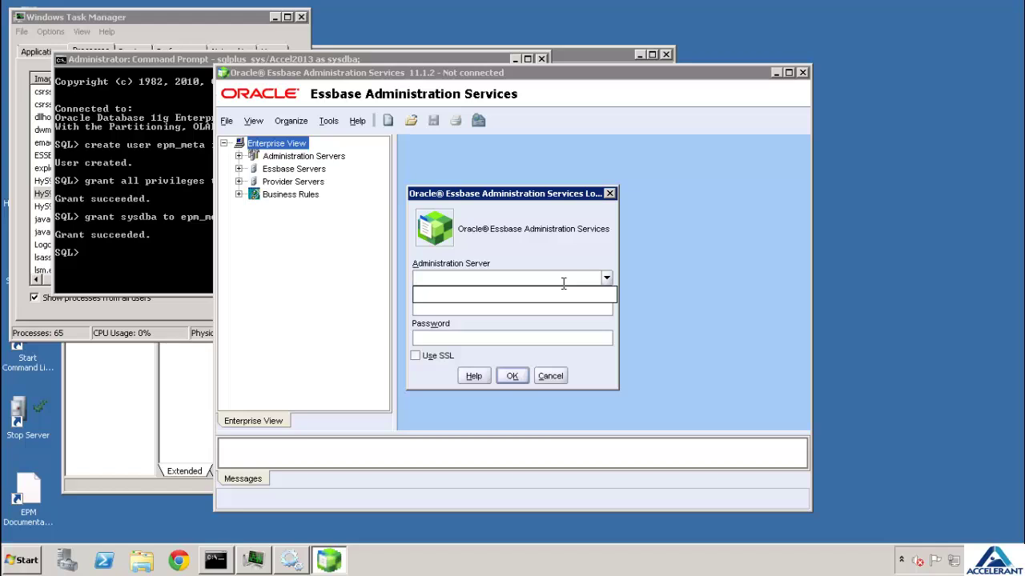
{"action": "type", "text": "Accelerant-EPM:1423"}
{"action": "key", "text": "Tab"}
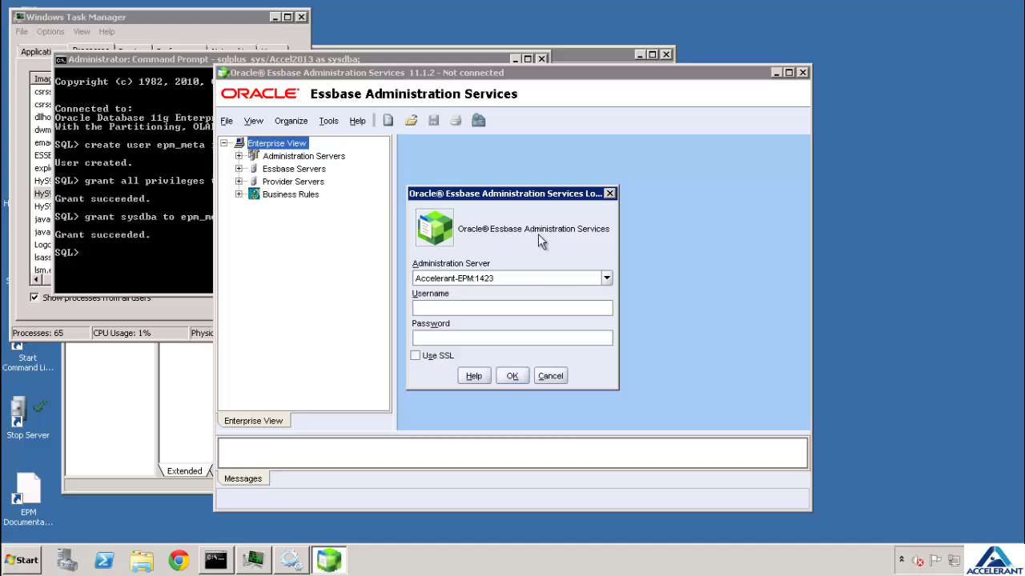
{"action": "left_click", "coordinate": [509, 308]}
{"action": "key", "text": "Tab"}
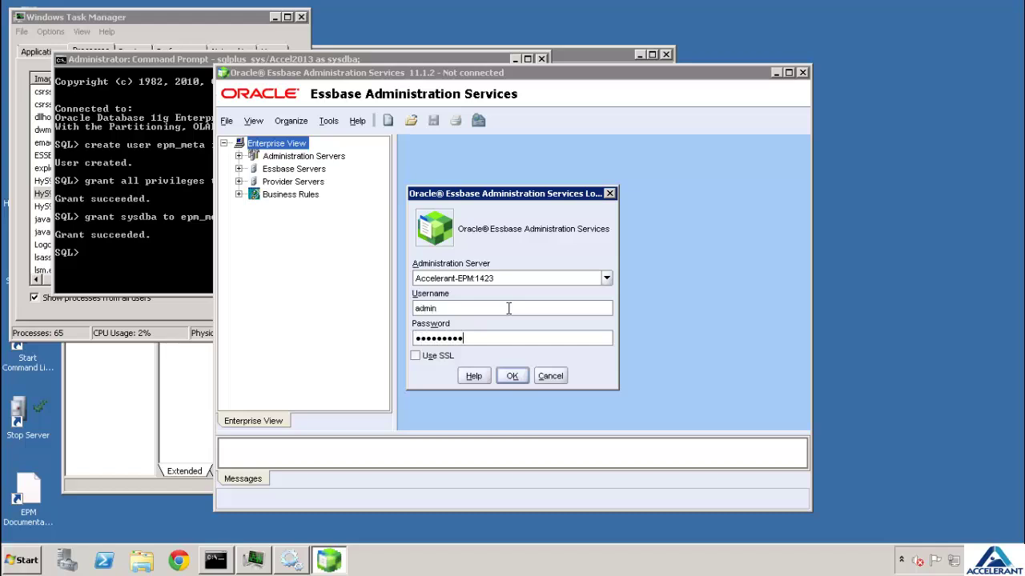
{"action": "left_click", "coordinate": [515, 376]}
Dismiss the connection error and correct the server port to Accelerant-EPM:10080
{"action": "left_click", "coordinate": [588, 307]}
{"action": "left_click", "coordinate": [607, 280]}
{"action": "left_click", "coordinate": [608, 280]}
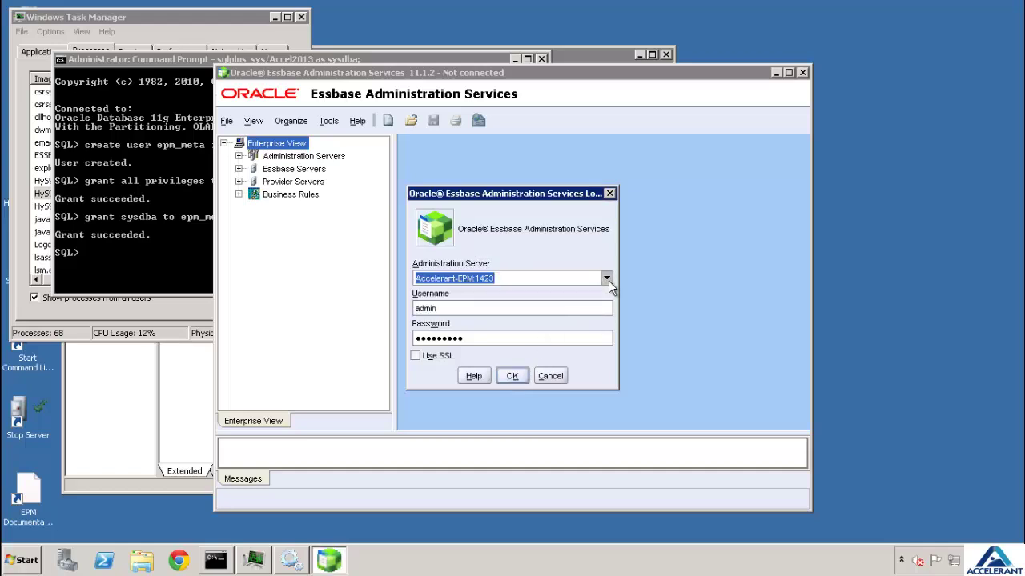
{"action": "left_click", "coordinate": [565, 277]}
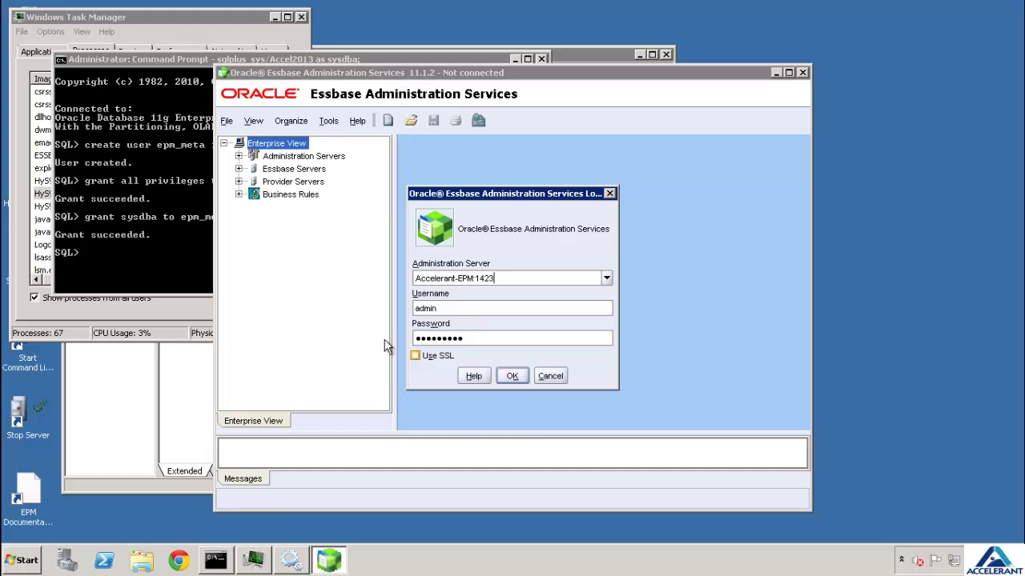
{"action": "key", "text": "BackSpace"}
{"action": "key", "text": "BackSpace"}
{"action": "key", "text": "BackSpace"}
{"action": "type", "text": "0080"}
Log in and add Accelerant-EPM:1423 under the Essbase Servers group
{"action": "left_click", "coordinate": [512, 378]}
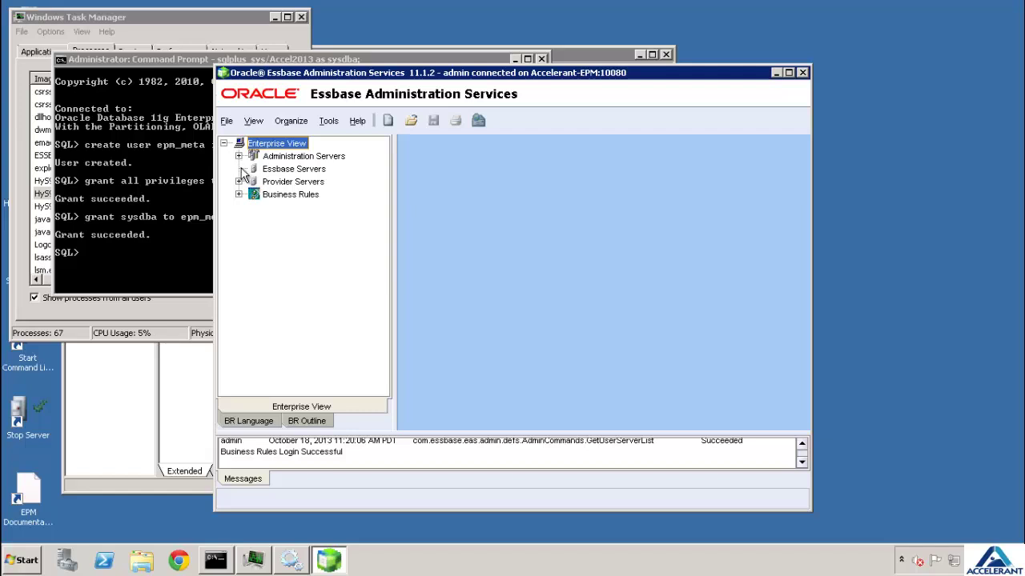
{"action": "right_click", "coordinate": [276, 172]}
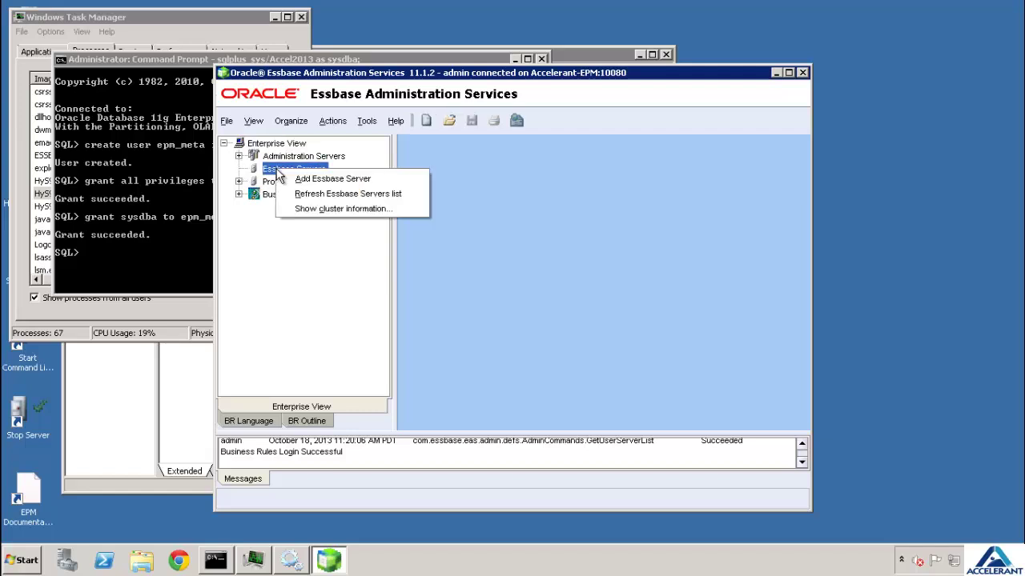
{"action": "left_click", "coordinate": [254, 182]}
{"action": "left_click", "coordinate": [284, 171]}
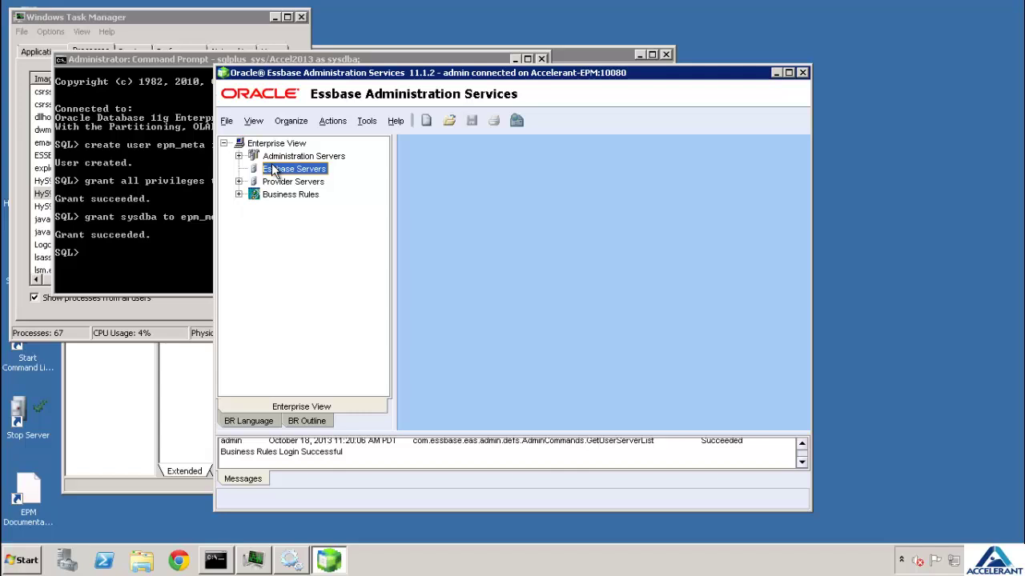
{"action": "right_click", "coordinate": [276, 170]}
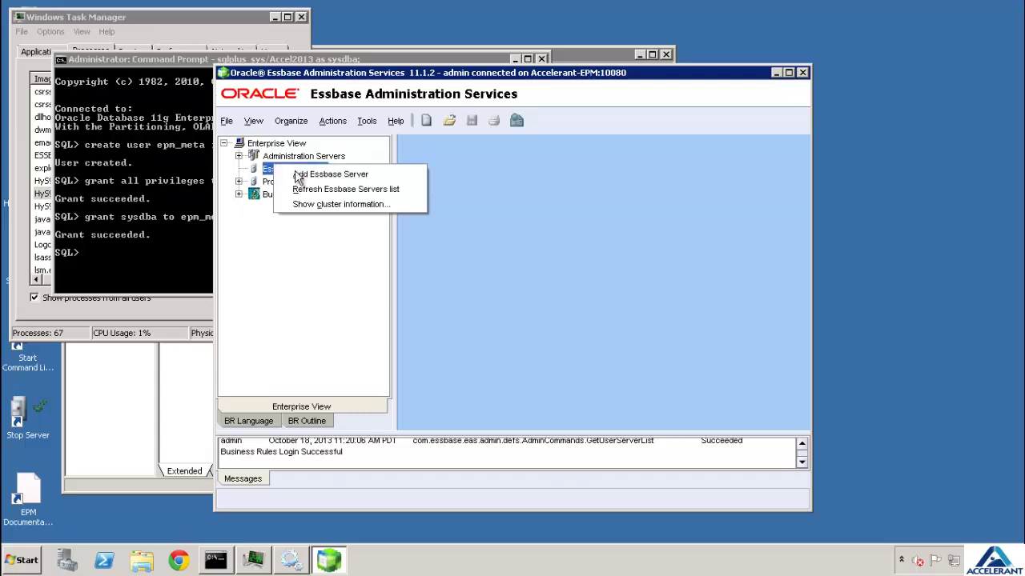
{"action": "left_click", "coordinate": [330, 174]}
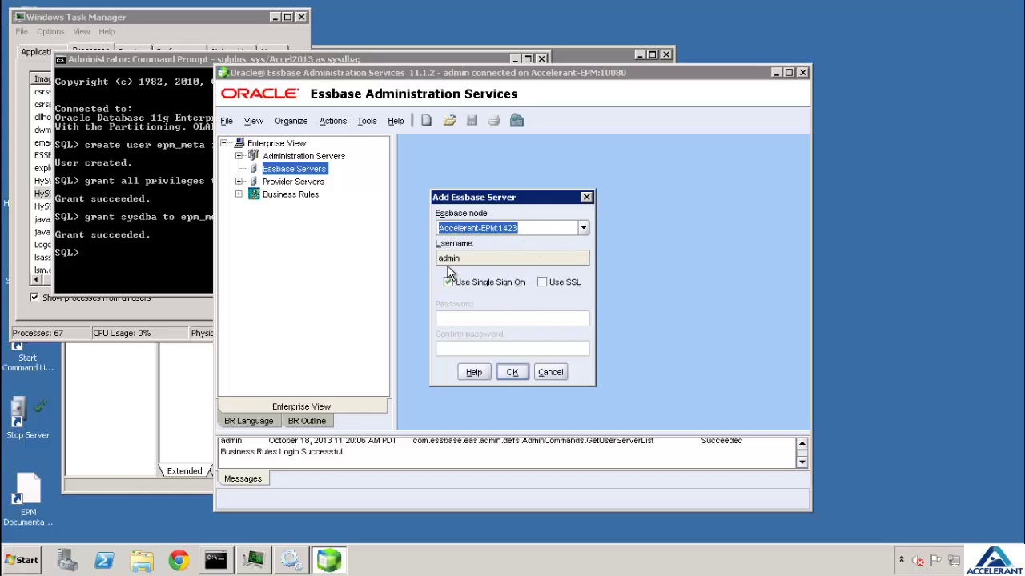
{"action": "left_click", "coordinate": [516, 375]}
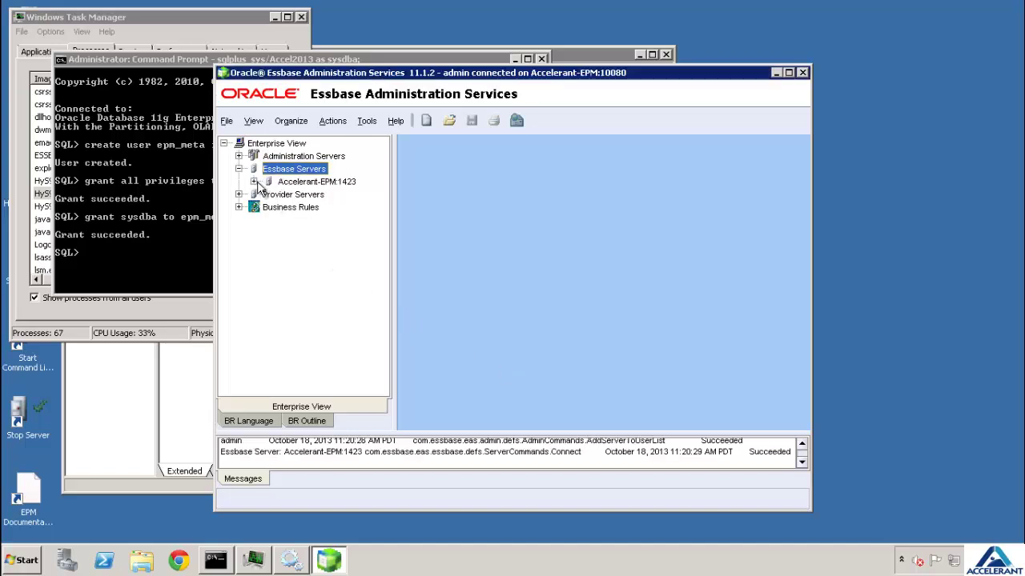
Expand the server's Applications node and select ASOsamp
{"action": "left_click", "coordinate": [254, 181]}
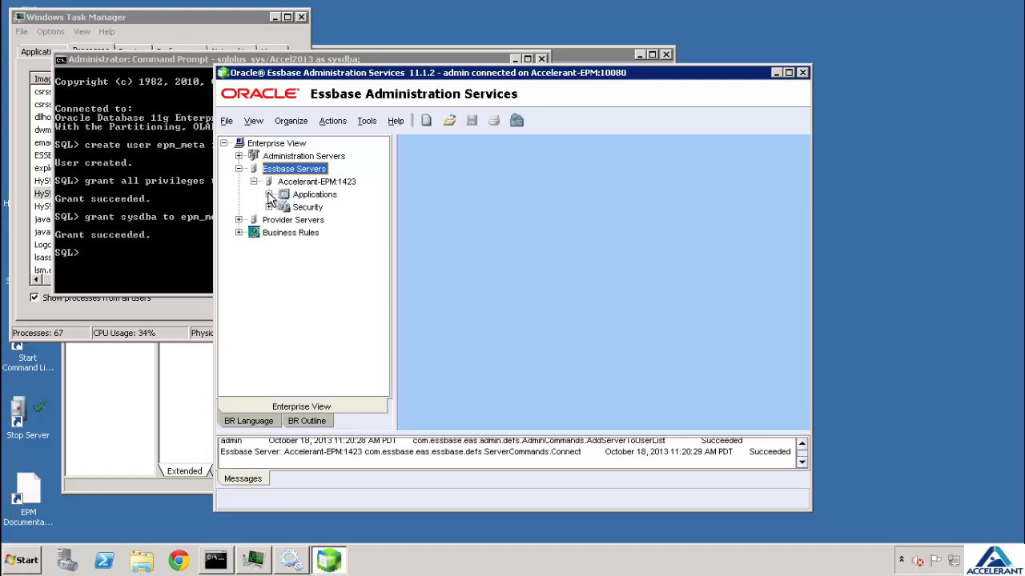
{"action": "left_click", "coordinate": [269, 196]}
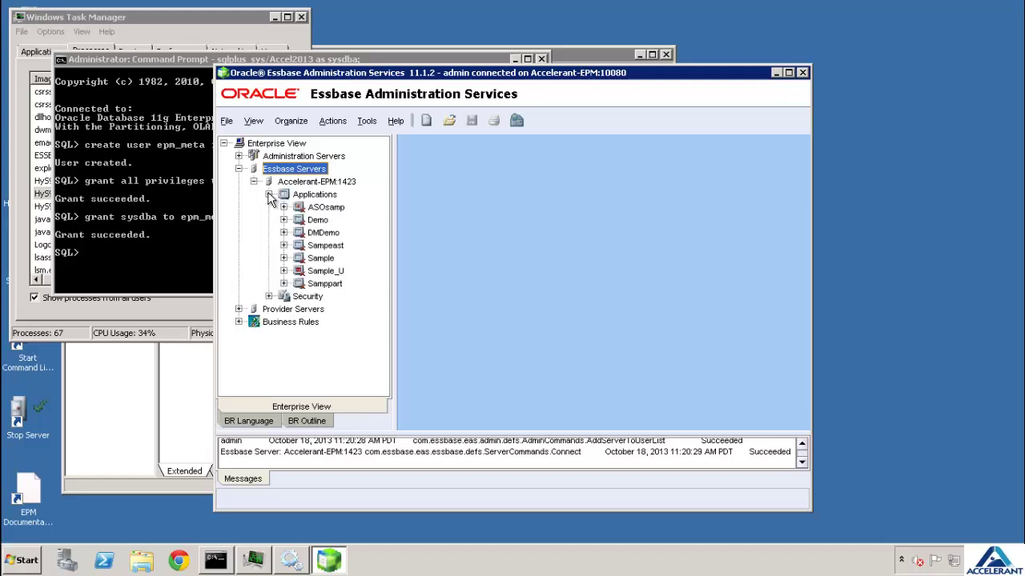
{"action": "left_click", "coordinate": [328, 208]}
Start the ASOsamp application and confirm the prompt
{"action": "right_click", "coordinate": [328, 209]}
{"action": "mouse_move", "coordinate": [422, 228]}
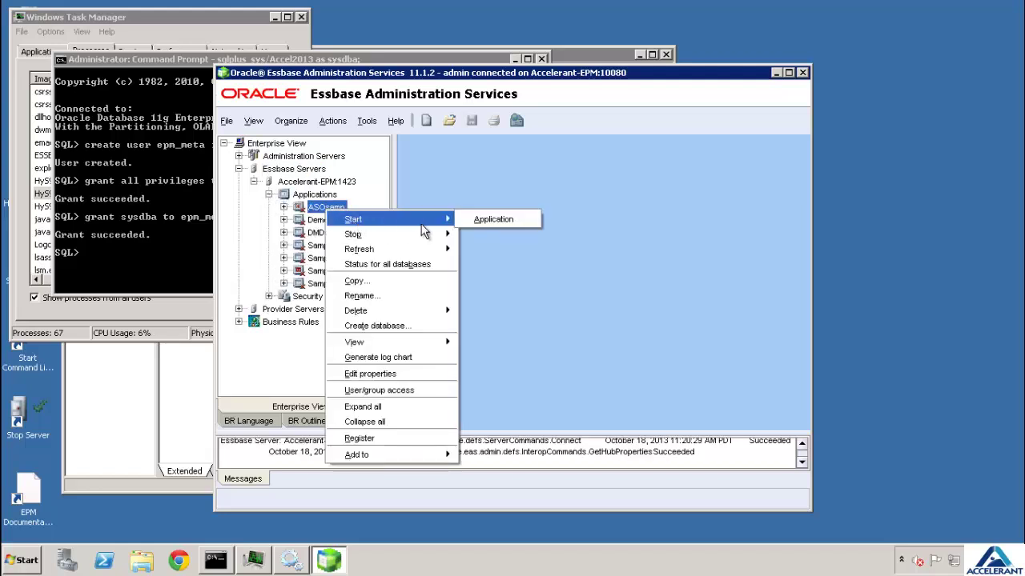
{"action": "left_click", "coordinate": [494, 218]}
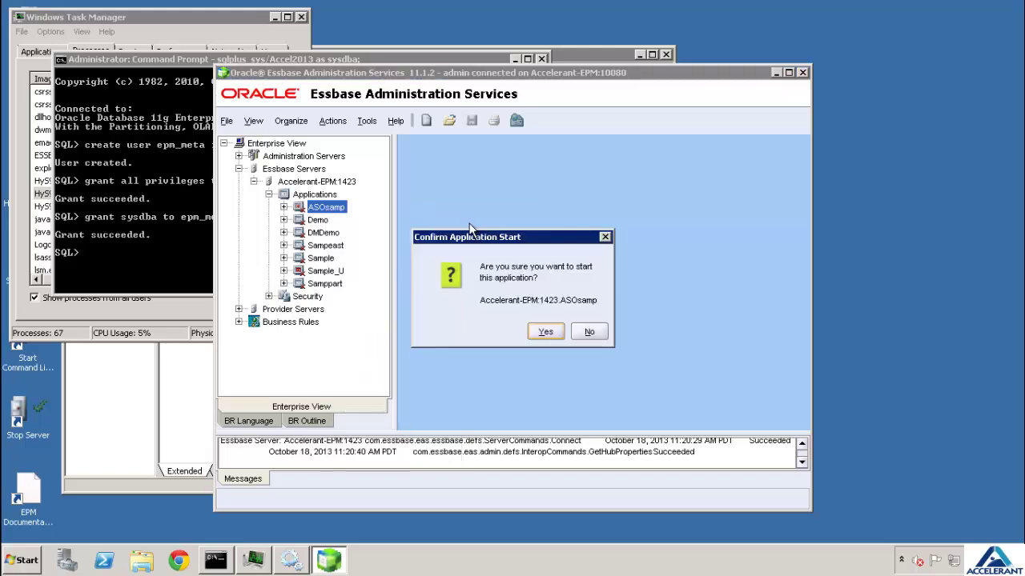
{"action": "left_click", "coordinate": [548, 331]}
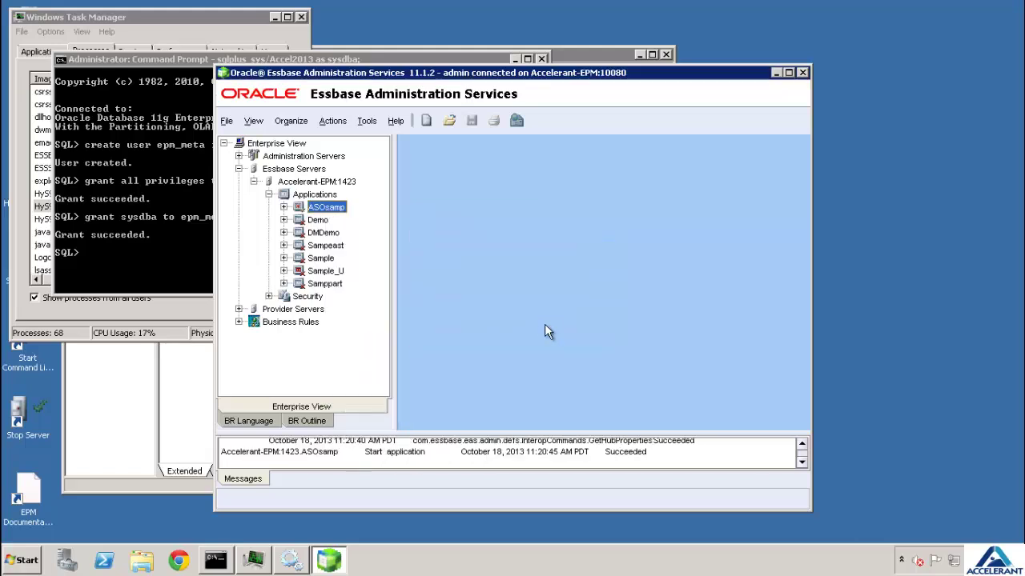
Check that ESSSVR.exe is running in Task Manager, then close Task Manager
{"action": "left_click", "coordinate": [238, 15]}
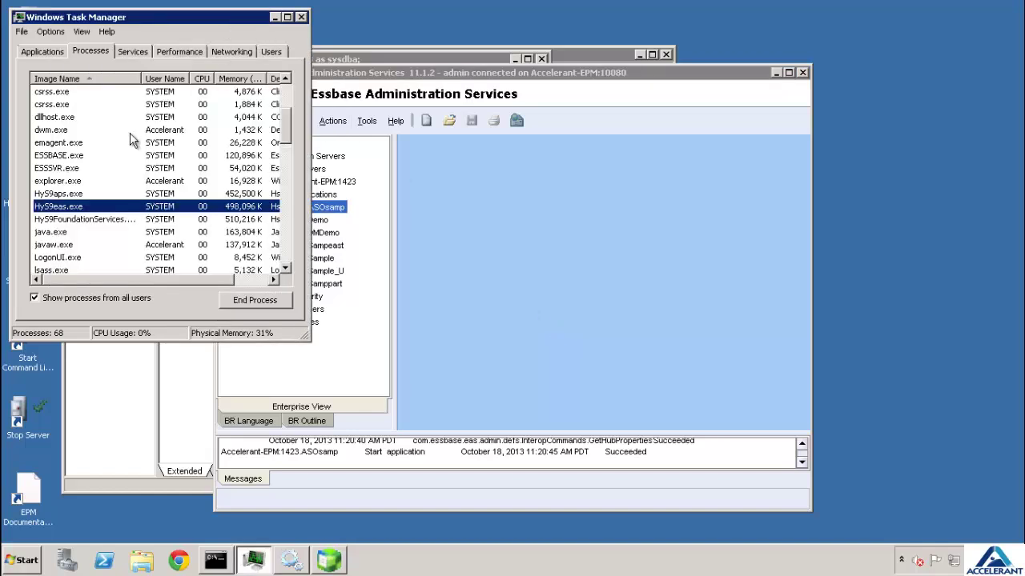
{"action": "left_click", "coordinate": [64, 169]}
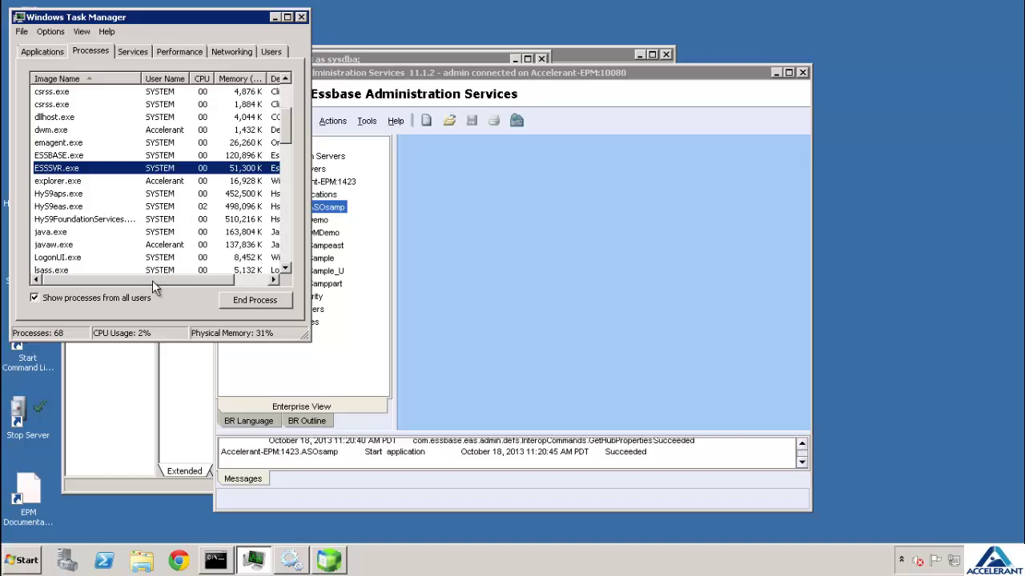
{"action": "left_click_drag", "start_coordinate": [152, 280], "coordinate": [117, 278]}
{"action": "left_click", "coordinate": [301, 17]}
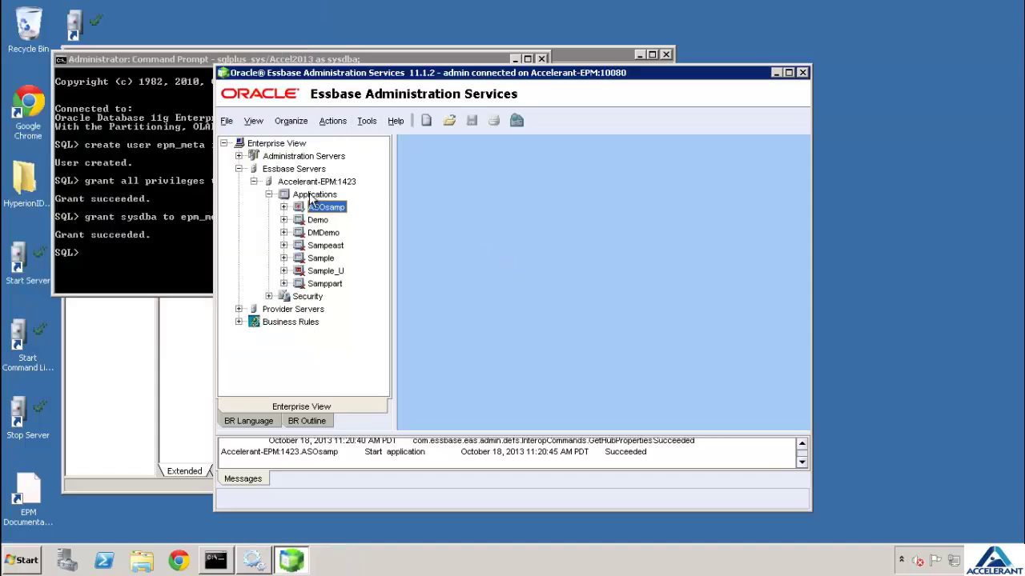
Open the ASOsamp Sample database outline, accepting migration to the new format
{"action": "left_click", "coordinate": [284, 207]}
{"action": "left_click", "coordinate": [298, 220]}
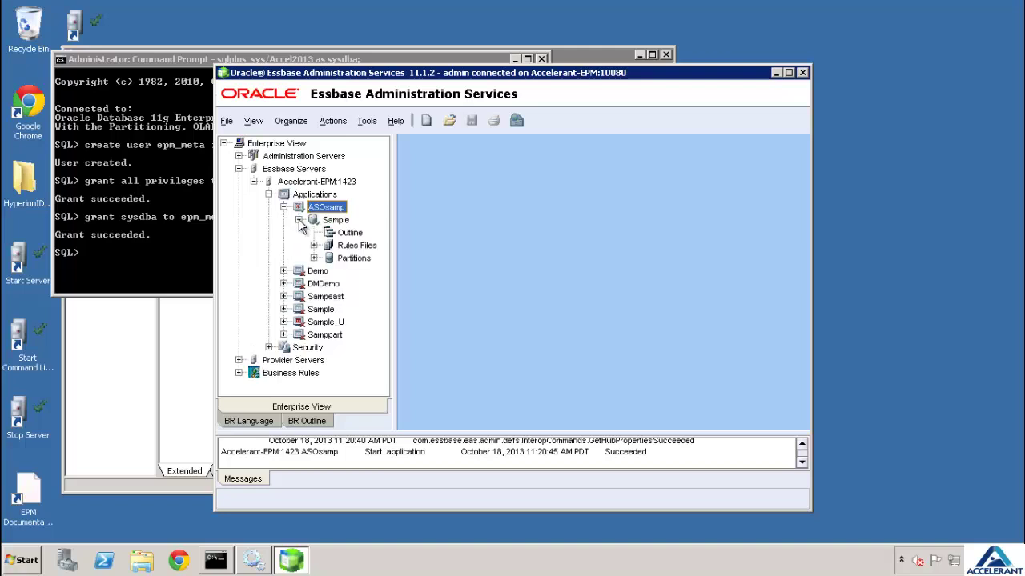
{"action": "left_click", "coordinate": [348, 234]}
{"action": "double_click", "coordinate": [350, 238]}
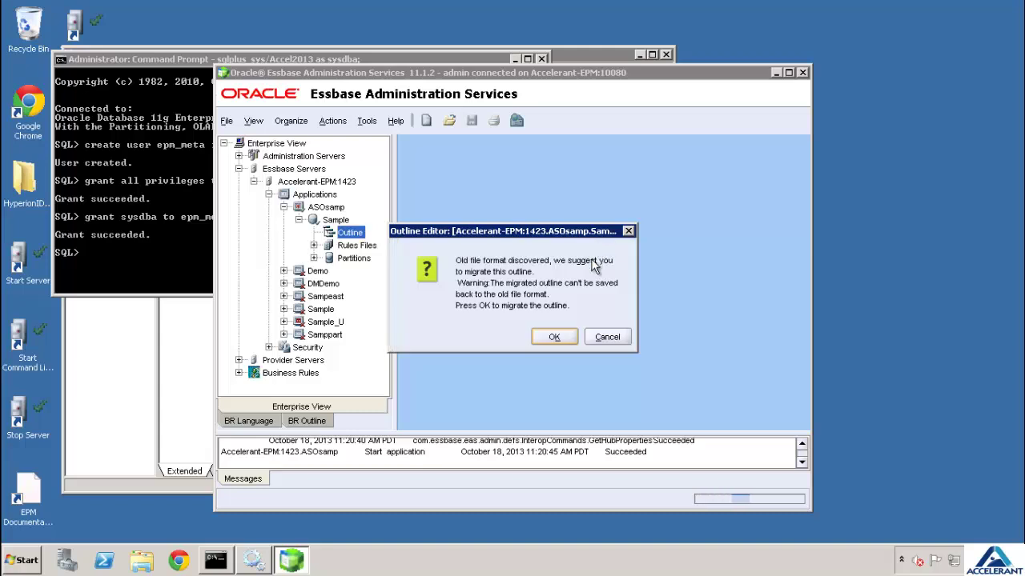
{"action": "left_click", "coordinate": [554, 337]}
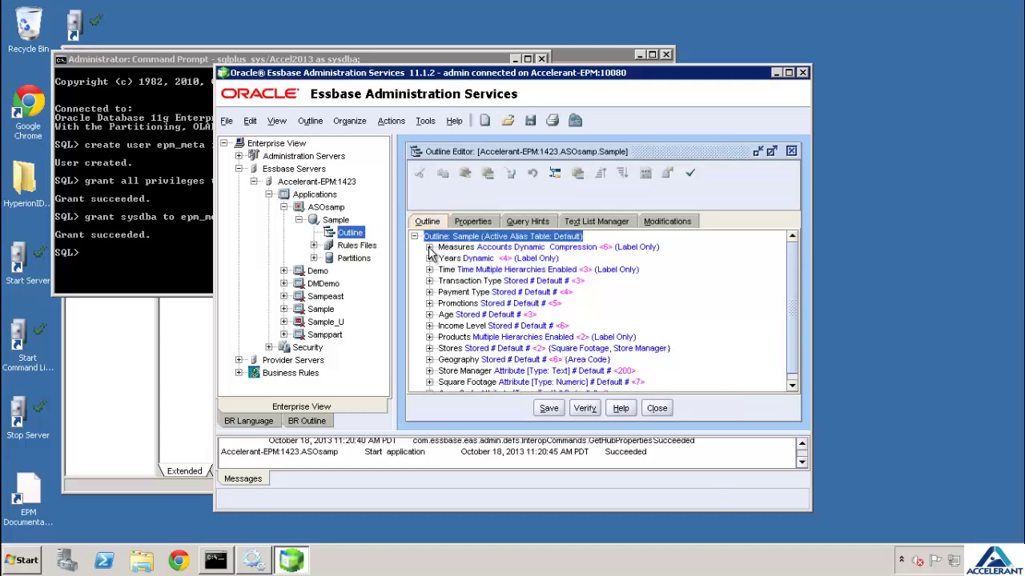
Expand and collapse the Measures, Years and Payment Type dimensions to review them
{"action": "left_click", "coordinate": [430, 248]}
{"action": "left_click", "coordinate": [430, 247]}
{"action": "left_click", "coordinate": [430, 259]}
{"action": "left_click", "coordinate": [430, 258]}
{"action": "left_click", "coordinate": [430, 248]}
{"action": "left_click", "coordinate": [430, 247]}
{"action": "left_click", "coordinate": [429, 292]}
{"action": "left_click", "coordinate": [430, 292]}
Close the outline without saving and exit the Administration Services console
{"action": "left_click", "coordinate": [656, 409]}
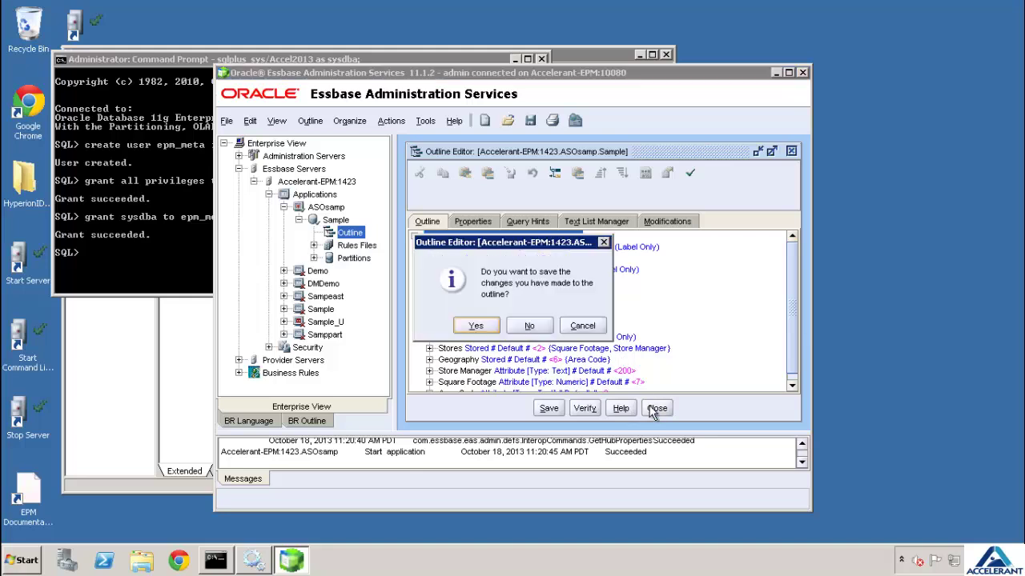
{"action": "left_click", "coordinate": [534, 329]}
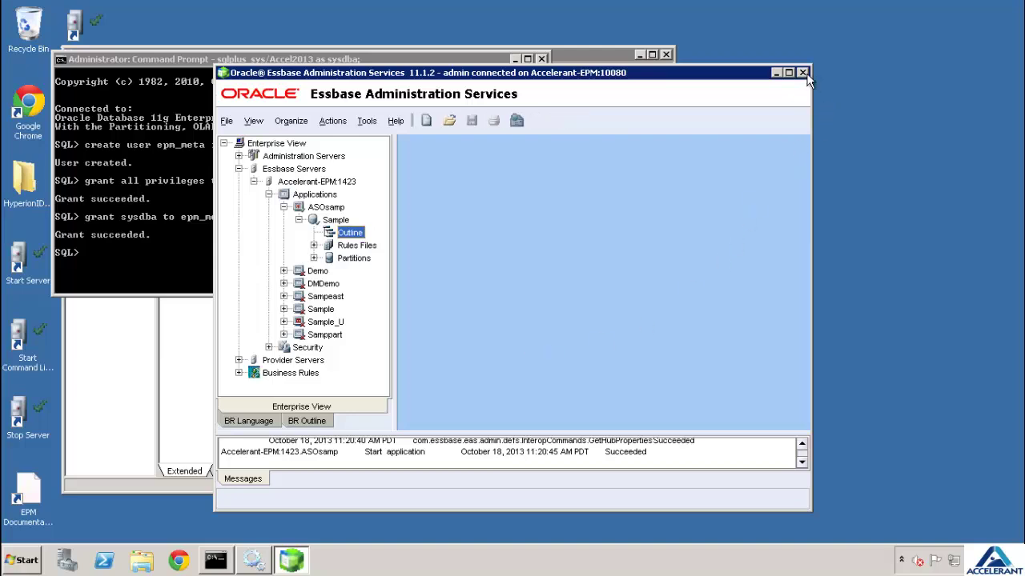
{"action": "left_click", "coordinate": [802, 72]}
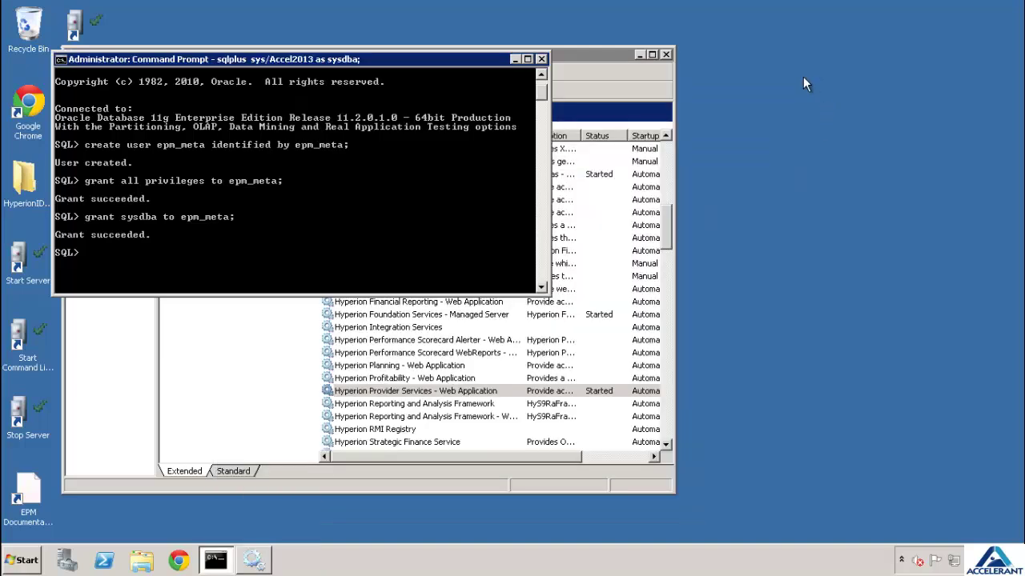
Close Command Prompt and Services, then launch the Foundation Services Shared Services URL
{"action": "left_click", "coordinate": [543, 59]}
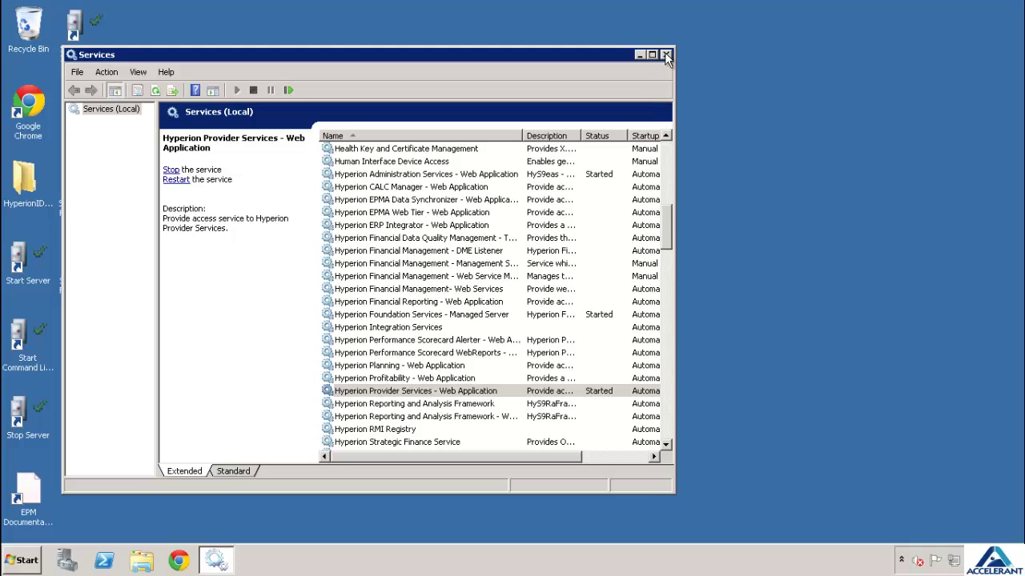
{"action": "left_click", "coordinate": [666, 56]}
{"action": "left_click", "coordinate": [172, 391]}
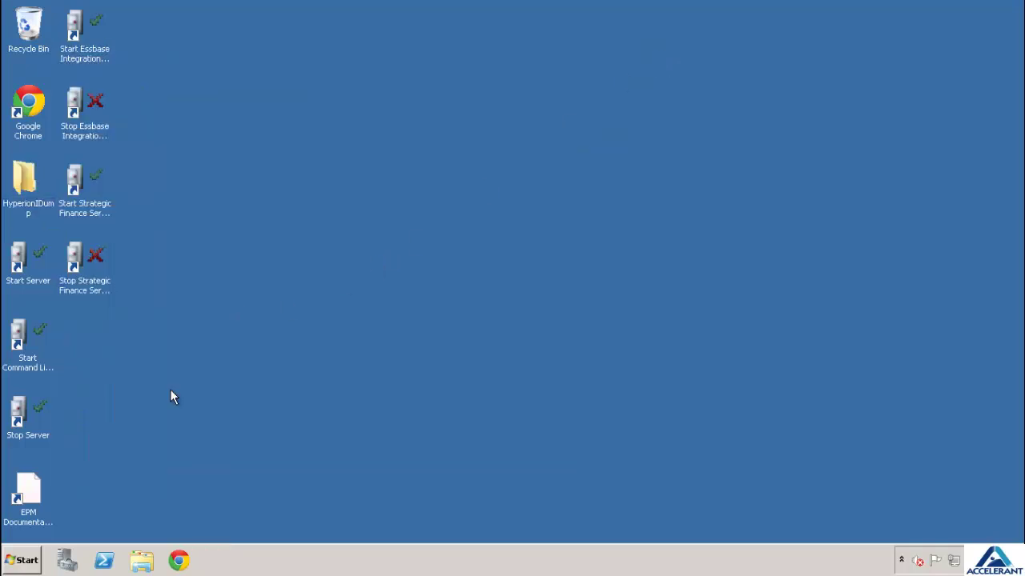
{"action": "left_click", "coordinate": [27, 563]}
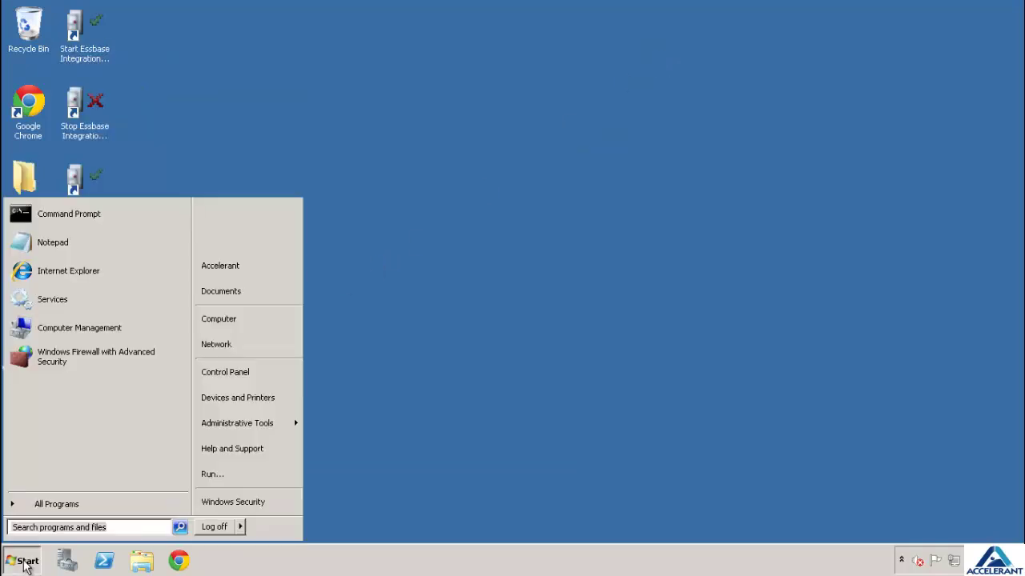
{"action": "left_click", "coordinate": [68, 508]}
{"action": "left_click", "coordinate": [80, 366]}
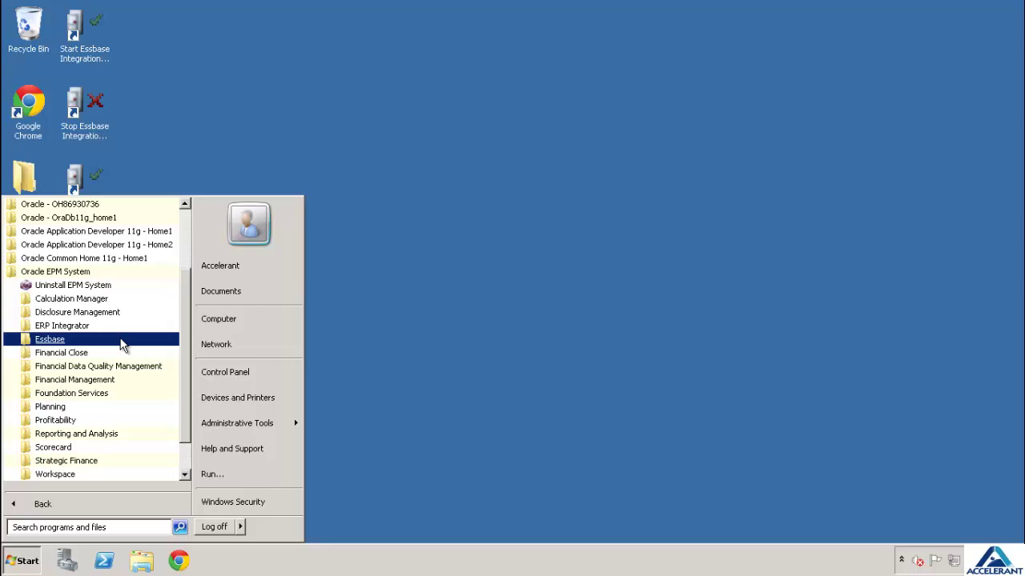
{"action": "scroll", "coordinate": [120, 345], "scroll_direction": "down", "scroll_amount": 1}
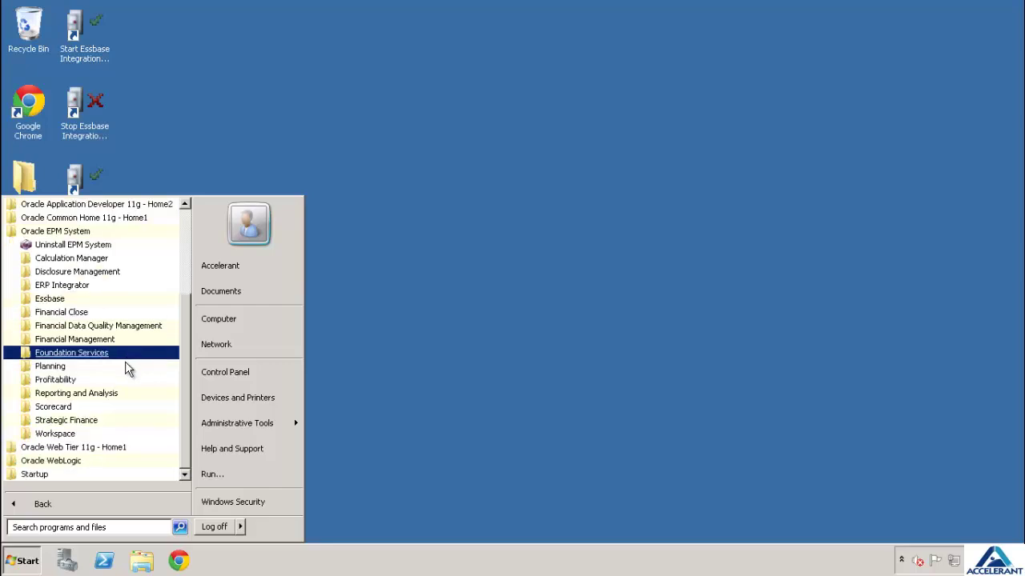
{"action": "left_click", "coordinate": [126, 353]}
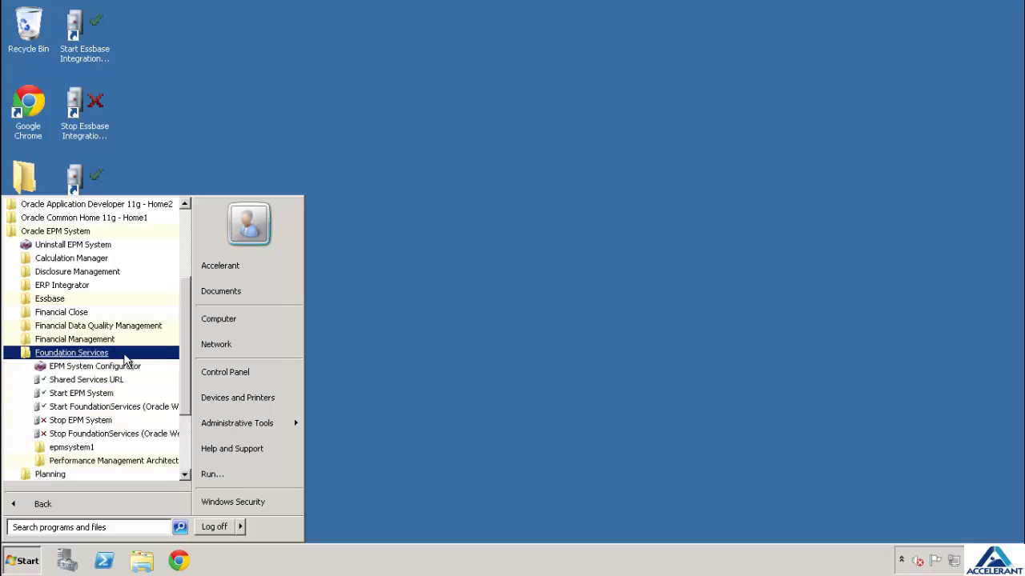
{"action": "left_click", "coordinate": [120, 381]}
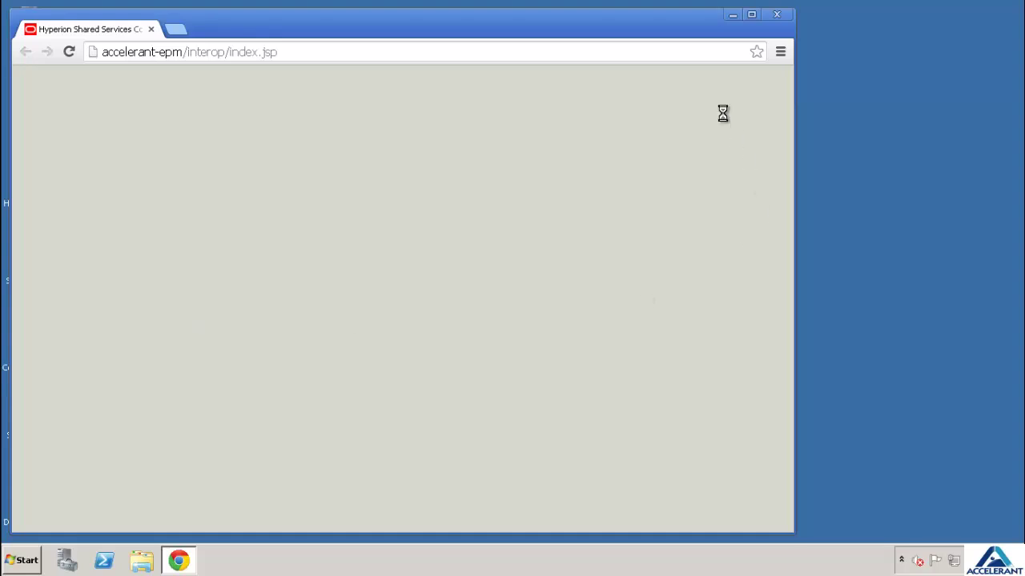
Replace the accelerant-epm host with localhost, reload the page, and minimise Chrome
{"action": "left_click_drag", "start_coordinate": [730, 25], "coordinate": [808, 27]}
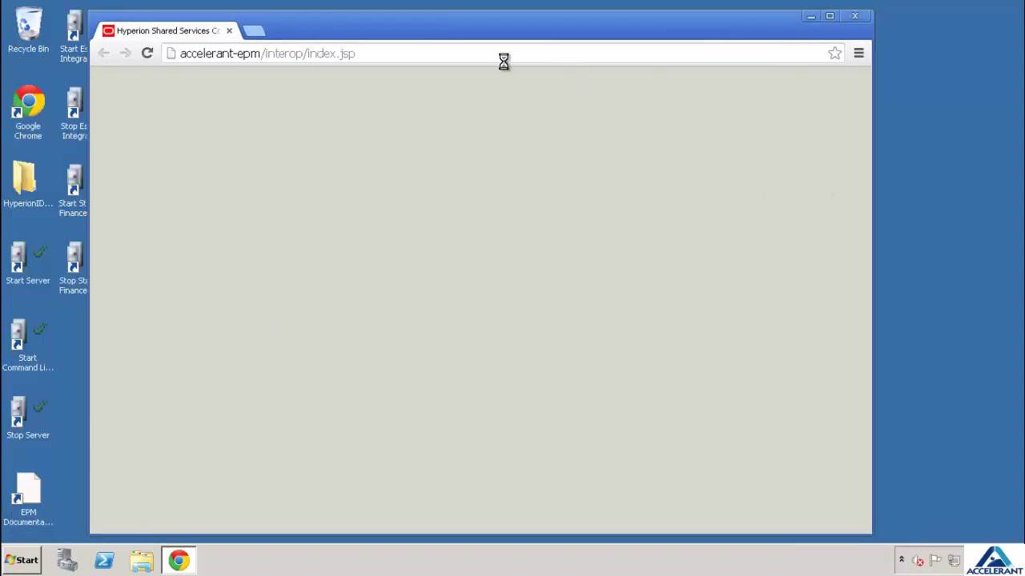
{"action": "left_click", "coordinate": [272, 53]}
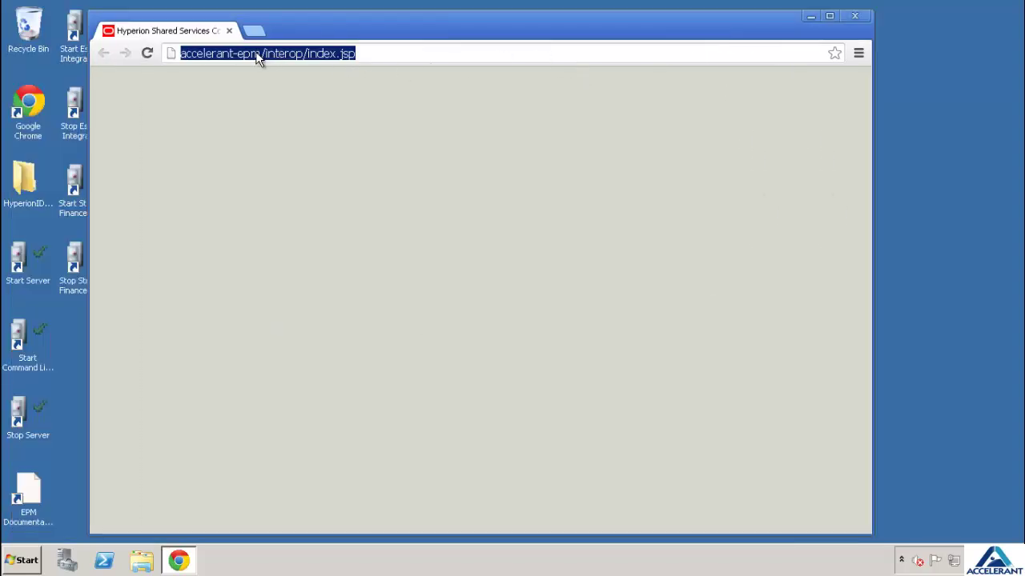
{"action": "left_click", "coordinate": [261, 52]}
{"action": "left_click_drag", "start_coordinate": [261, 53], "coordinate": [161, 46]}
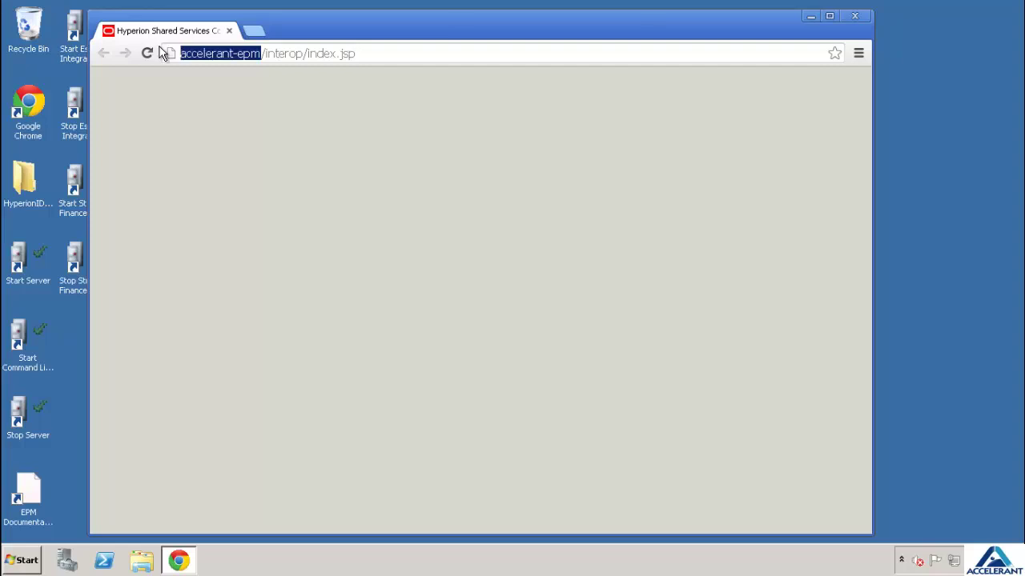
{"action": "type", "text": "local"}
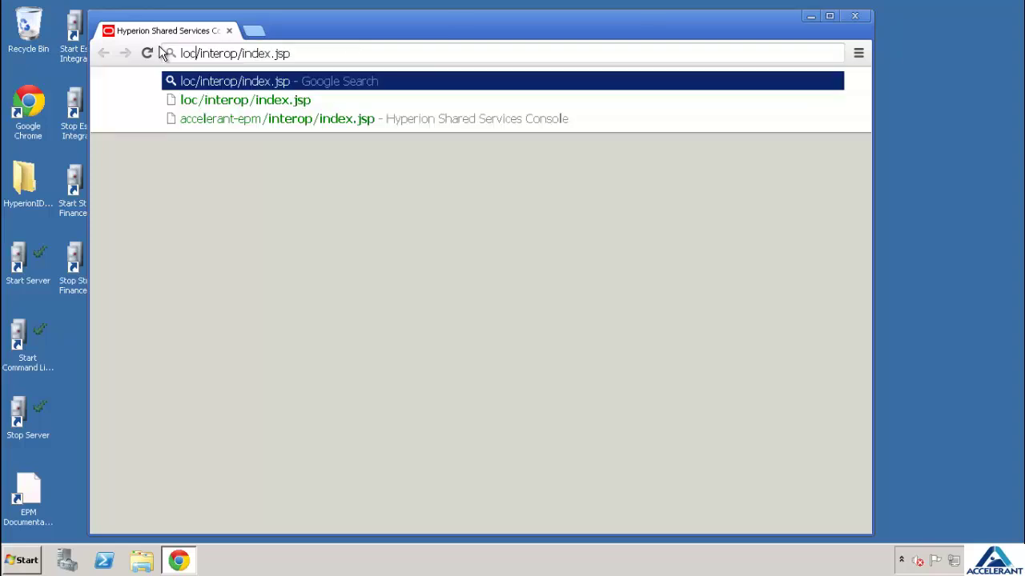
{"action": "type", "text": "host"}
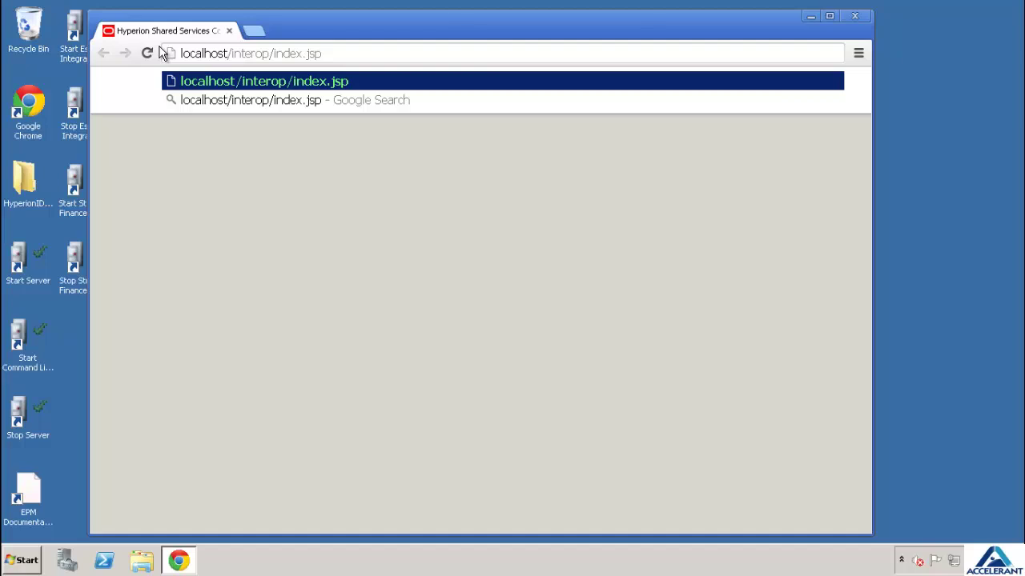
{"action": "key", "text": "Return"}
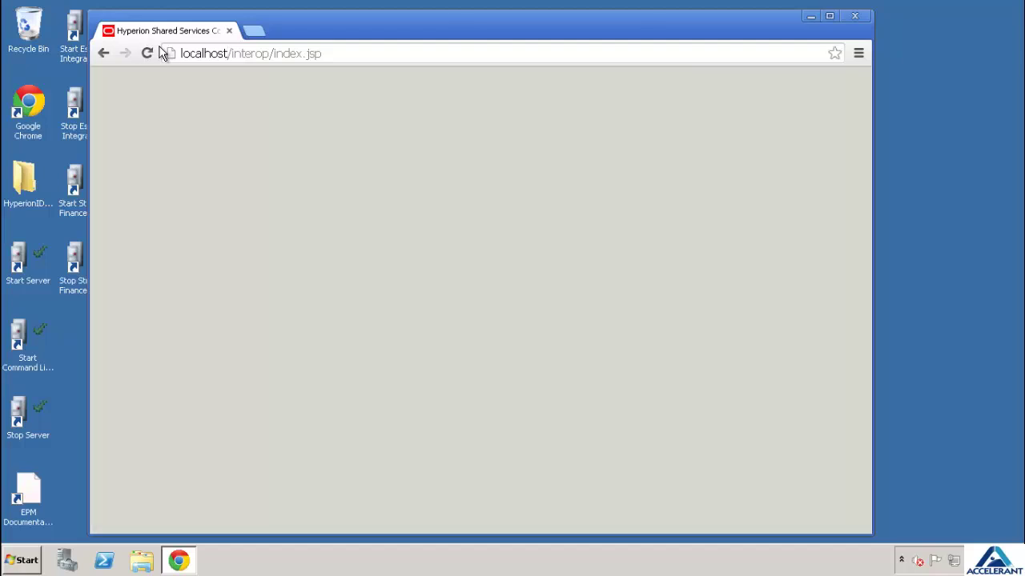
{"action": "left_click", "coordinate": [213, 53]}
{"action": "key", "text": "ctrl+c"}
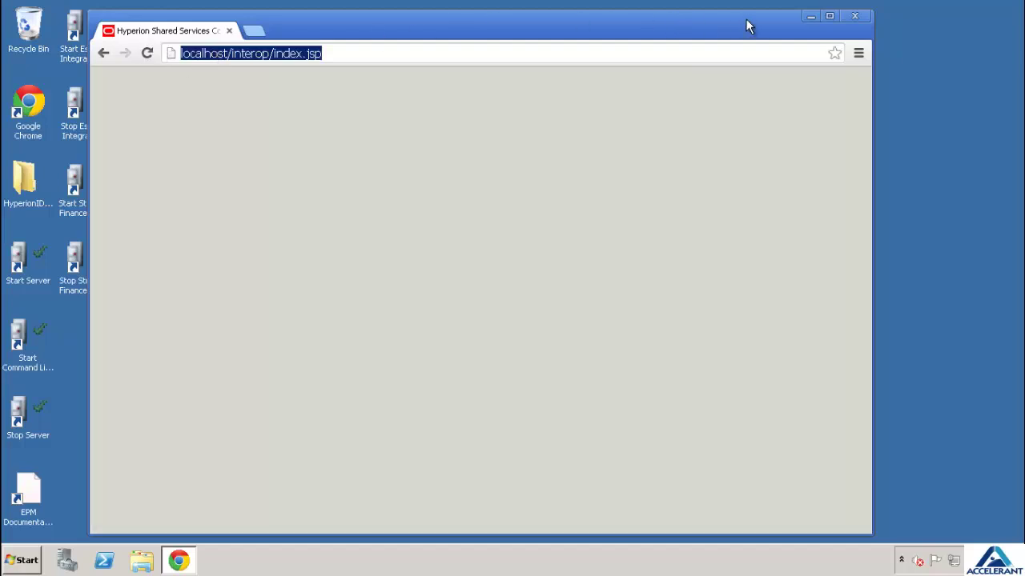
{"action": "left_click", "coordinate": [811, 16]}
{"action": "left_click", "coordinate": [20, 559]}
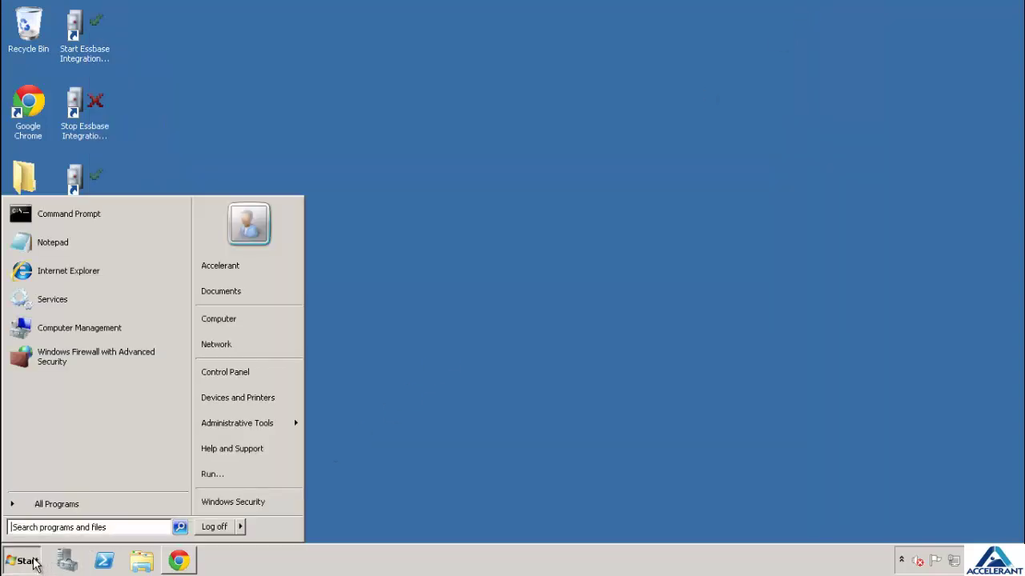
{"action": "left_click", "coordinate": [80, 267]}
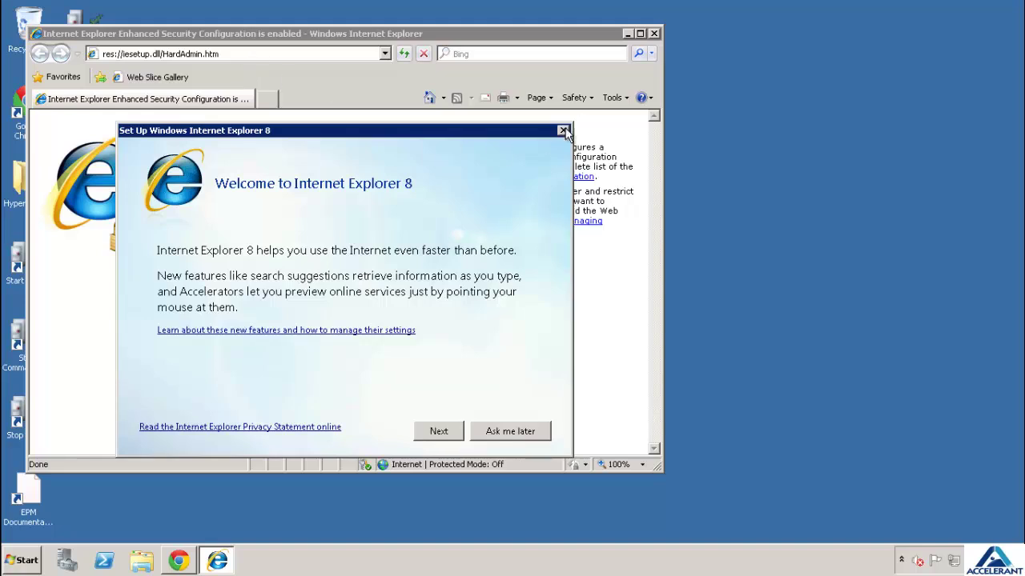
{"action": "left_click", "coordinate": [563, 131]}
{"action": "left_click", "coordinate": [319, 55]}
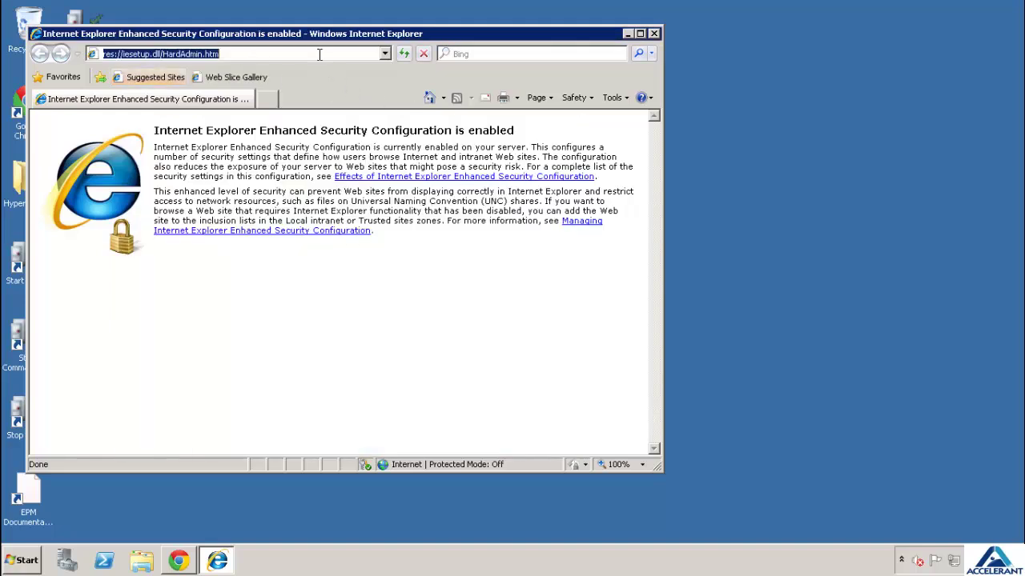
{"action": "key", "text": "ctrl+v"}
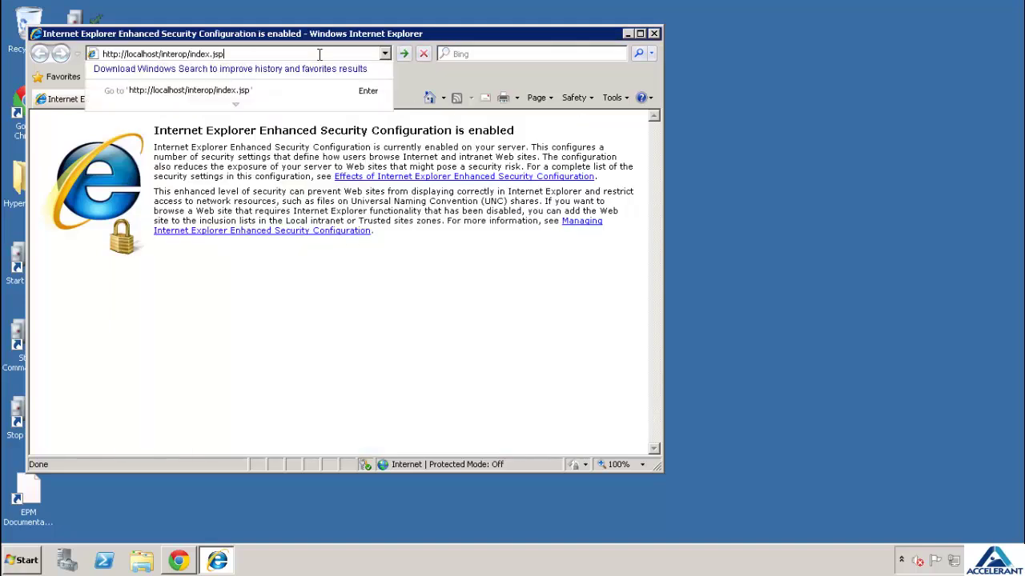
{"action": "key", "text": "Return"}
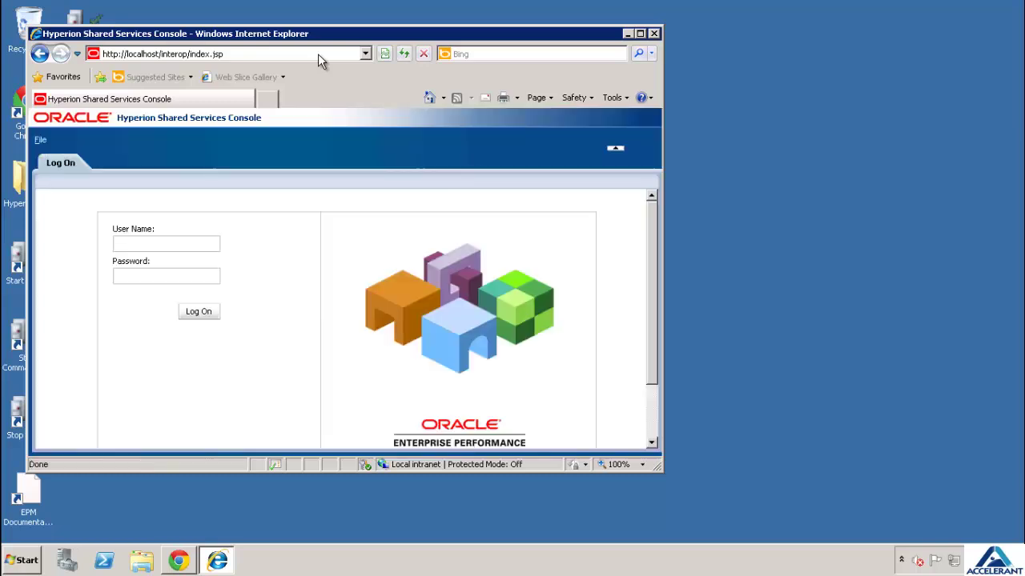
{"action": "left_click", "coordinate": [639, 33]}
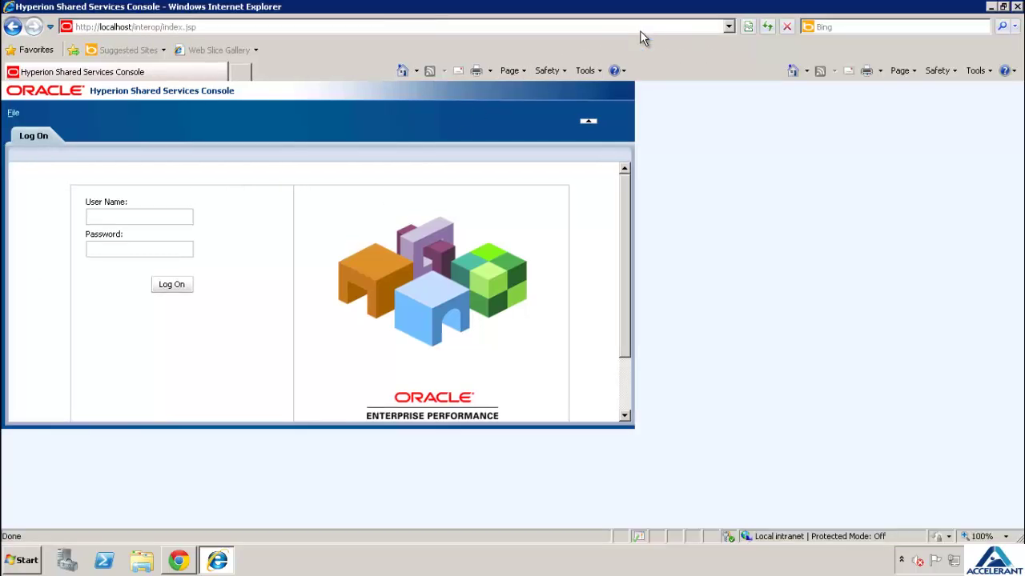
Log in to Shared Services with the admin user name and password
{"action": "left_click", "coordinate": [321, 218]}
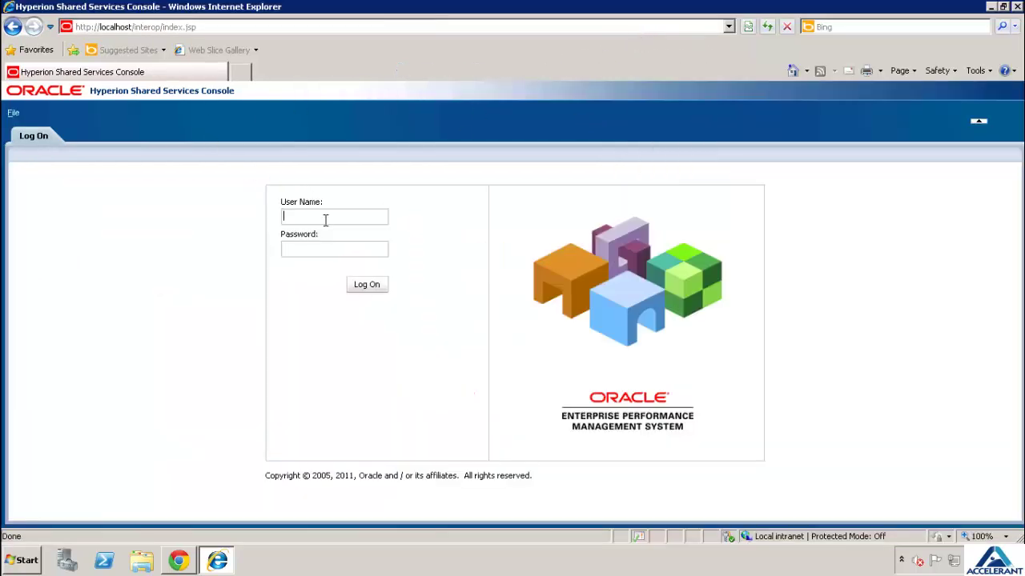
{"action": "type", "text": "admion"}
{"action": "left_click", "coordinate": [321, 218]}
{"action": "key", "text": "BackSpace"}
{"action": "key", "text": "BackSpace"}
{"action": "key", "text": "Return"}
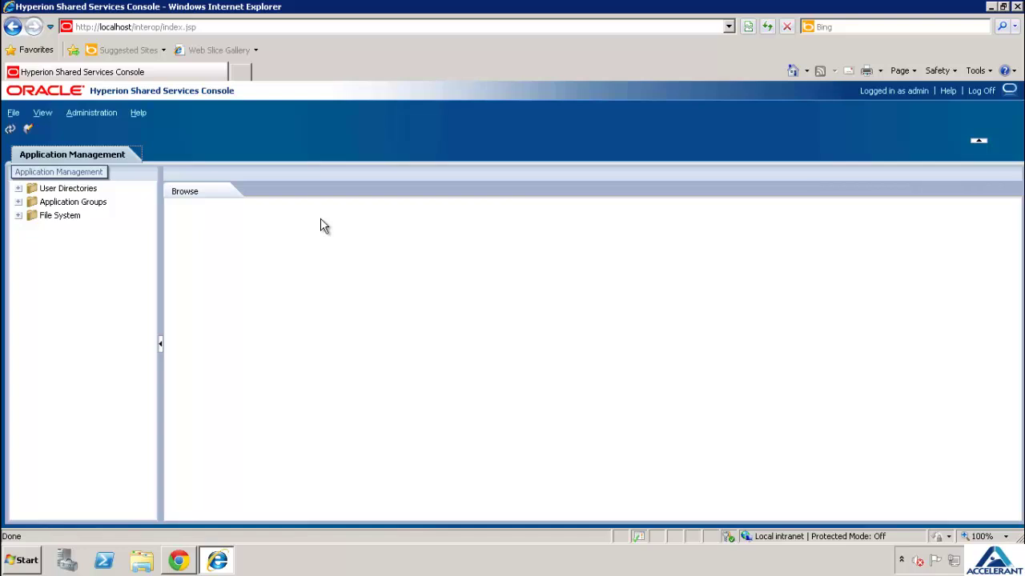
Expand Application Groups and EssbaseCluster-1 to list ASOsamp, Demo, Sample and the others
{"action": "left_click", "coordinate": [18, 202]}
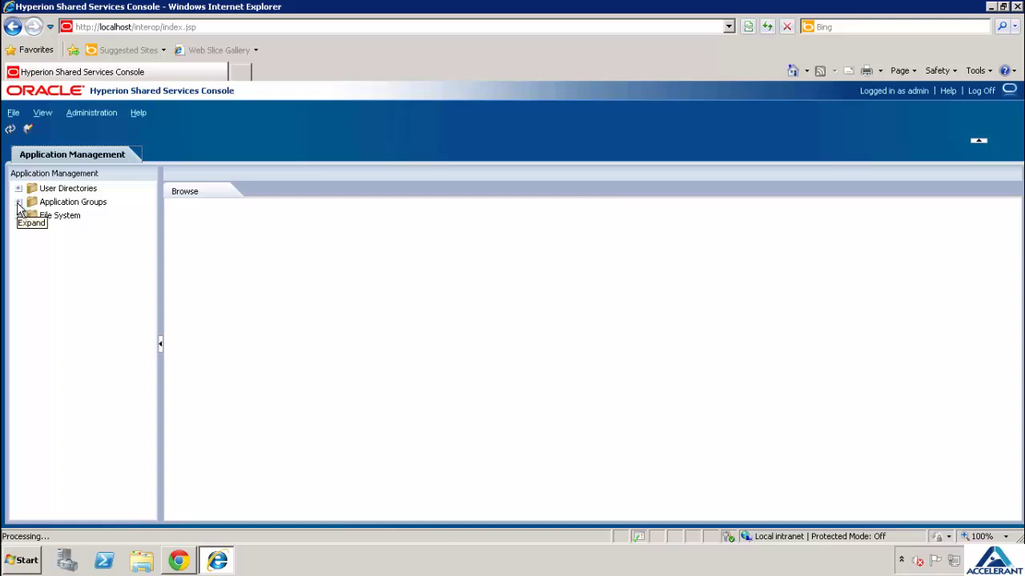
{"action": "left_click", "coordinate": [19, 204]}
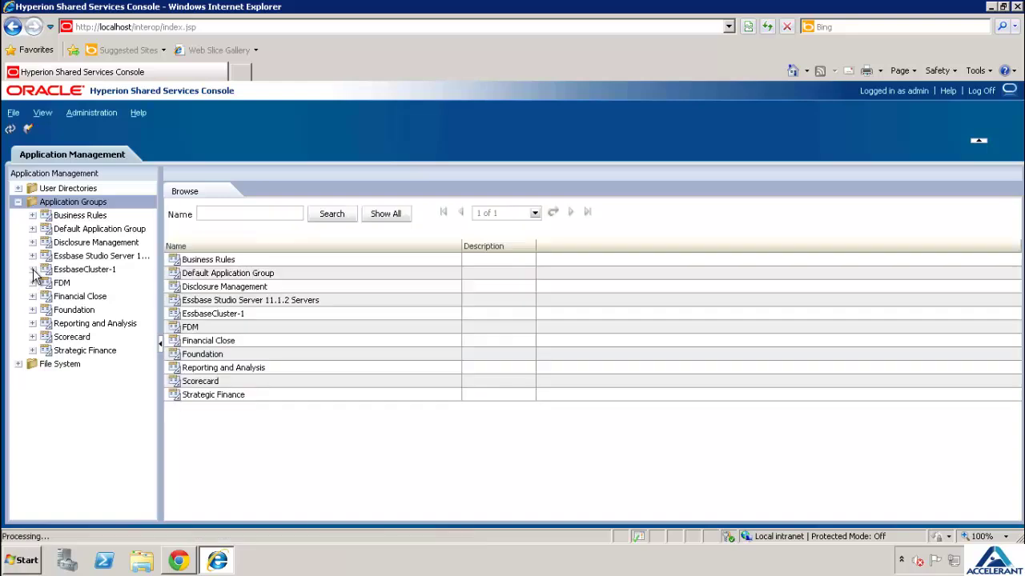
{"action": "left_click", "coordinate": [35, 272]}
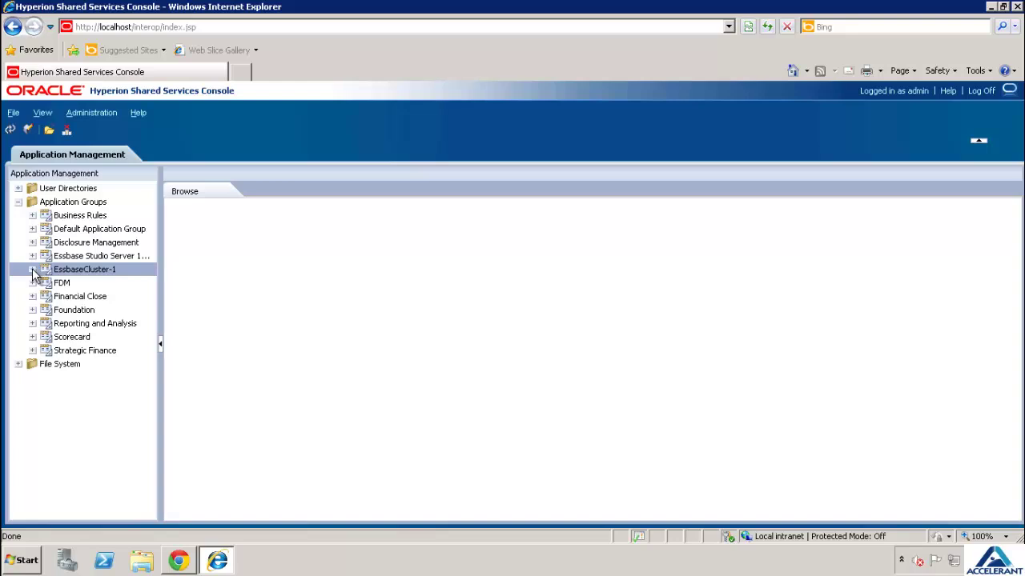
{"action": "left_click", "coordinate": [32, 269]}
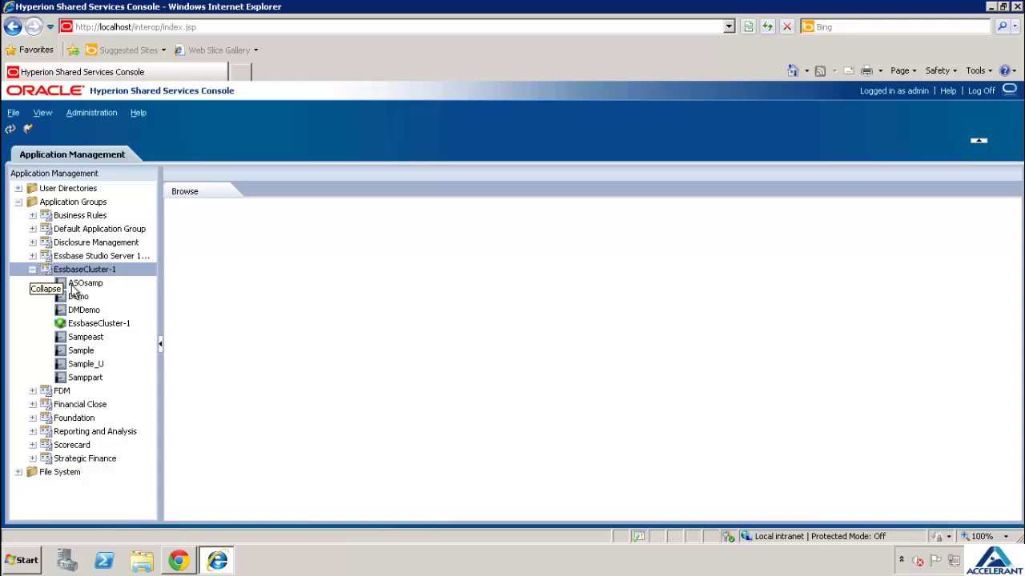